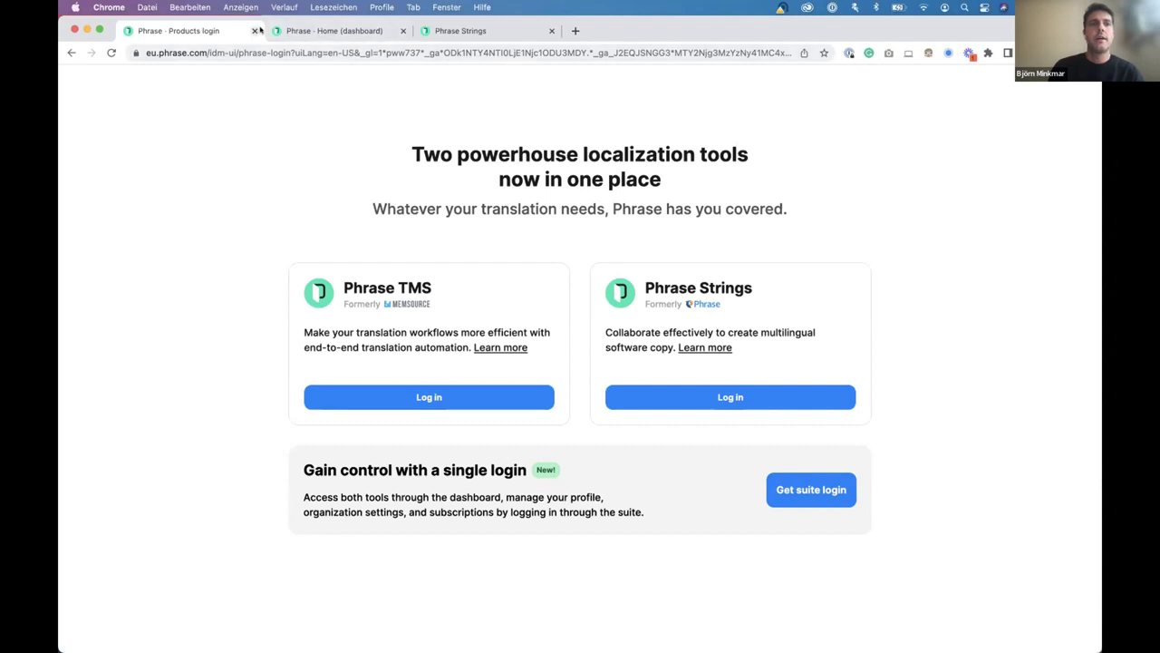
- Bring up the Phrase - Home dashboard listing Phrase TMS and Phrase Strings
click(305, 29)
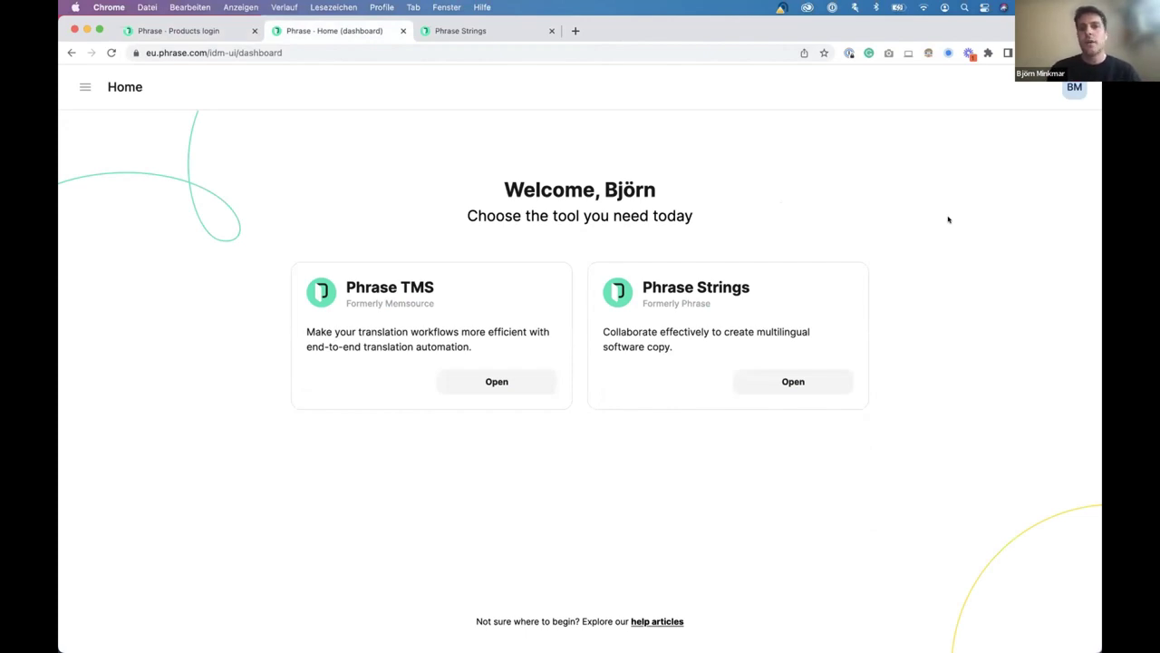
- Check the Strings projects overview, then open Phrase TMS's Projects list of two completed projects
click(497, 33)
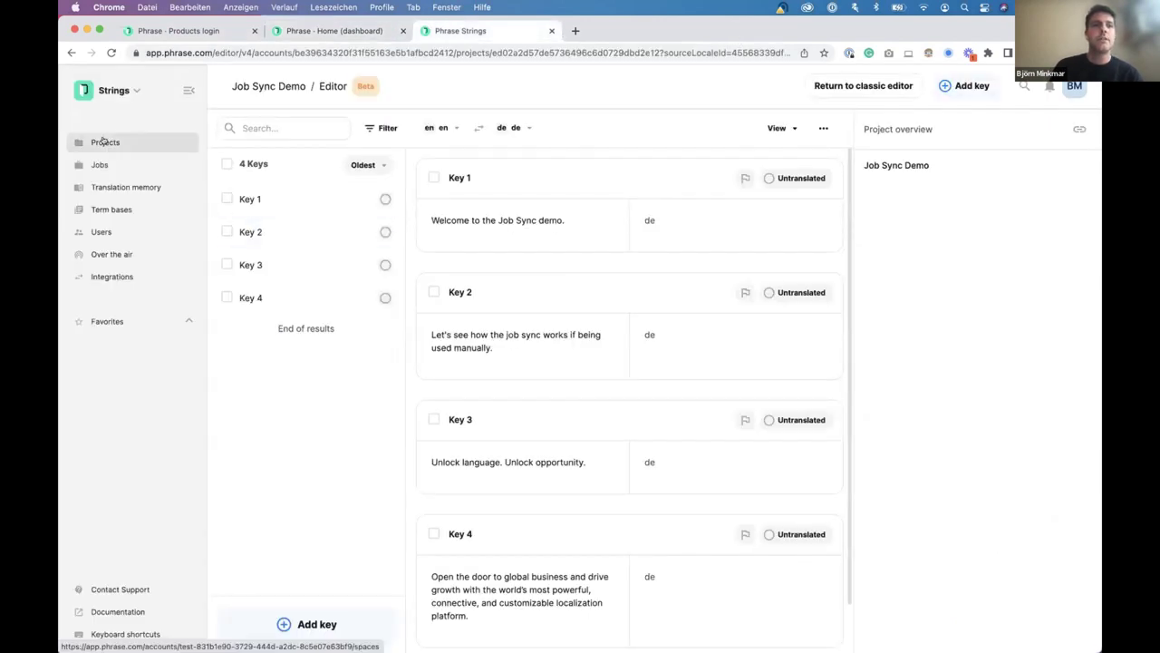
click(102, 140)
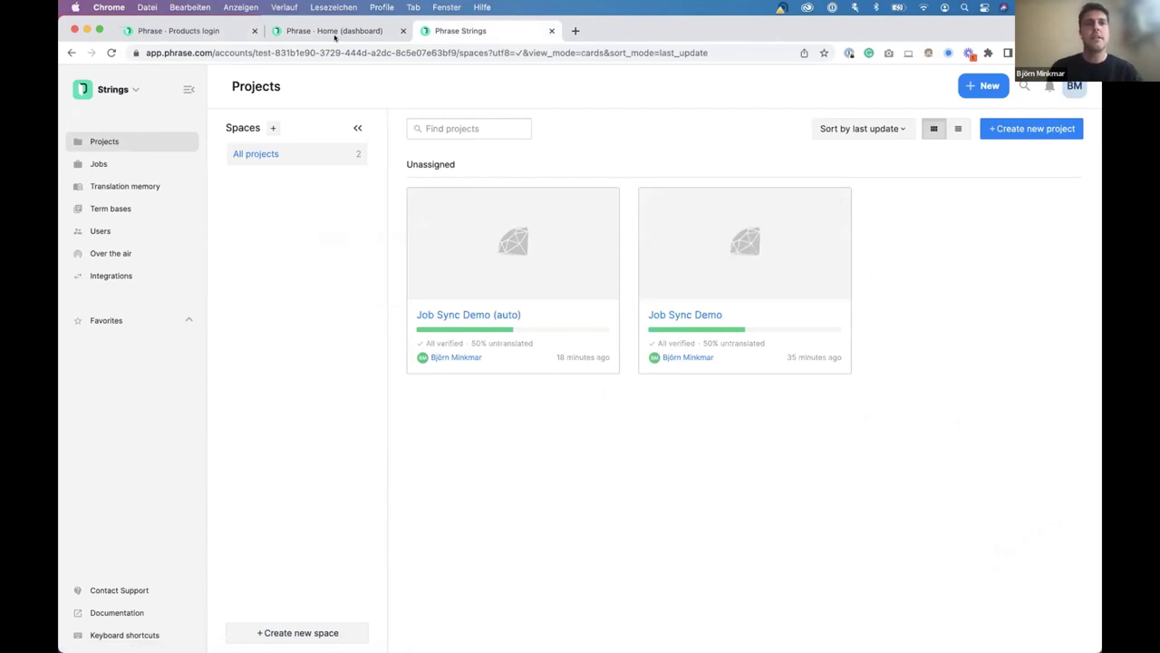
click(337, 33)
click(481, 385)
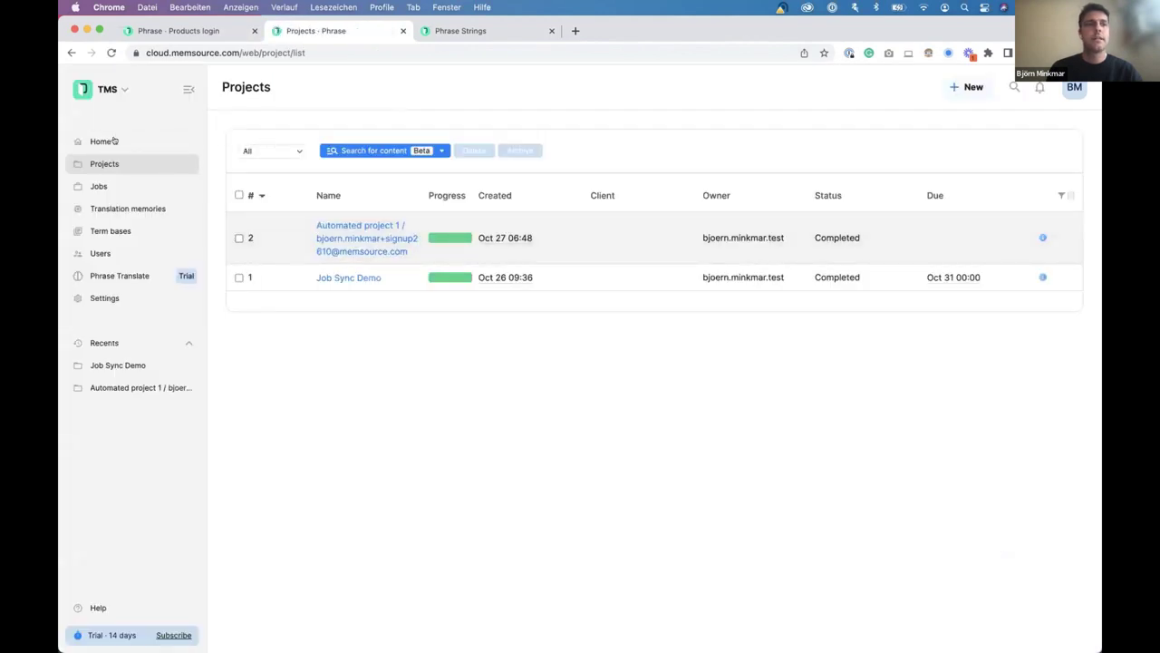
click(112, 142)
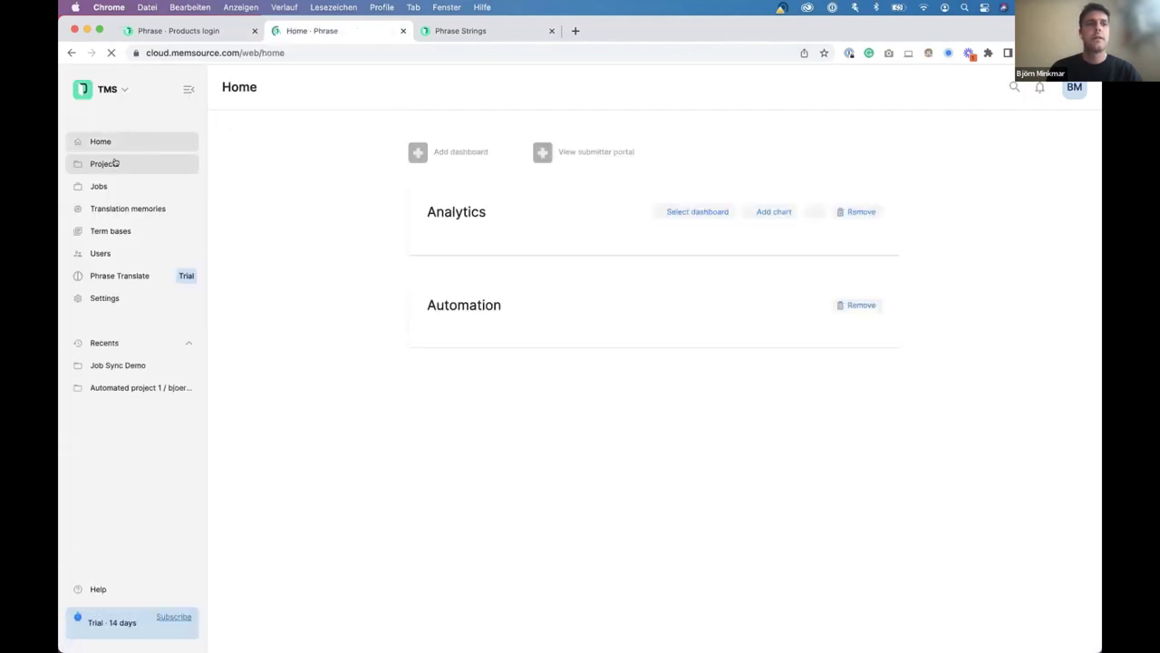
click(115, 163)
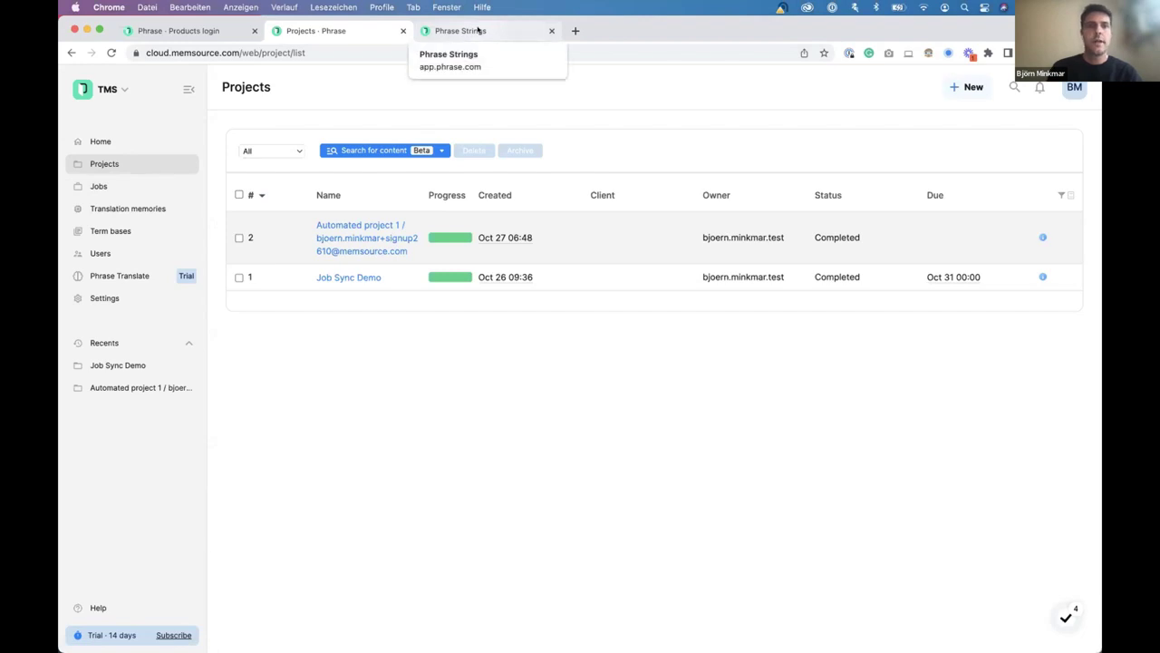
- Return to the Strings projects overview and briefly check search, notifications and the account menu
click(478, 30)
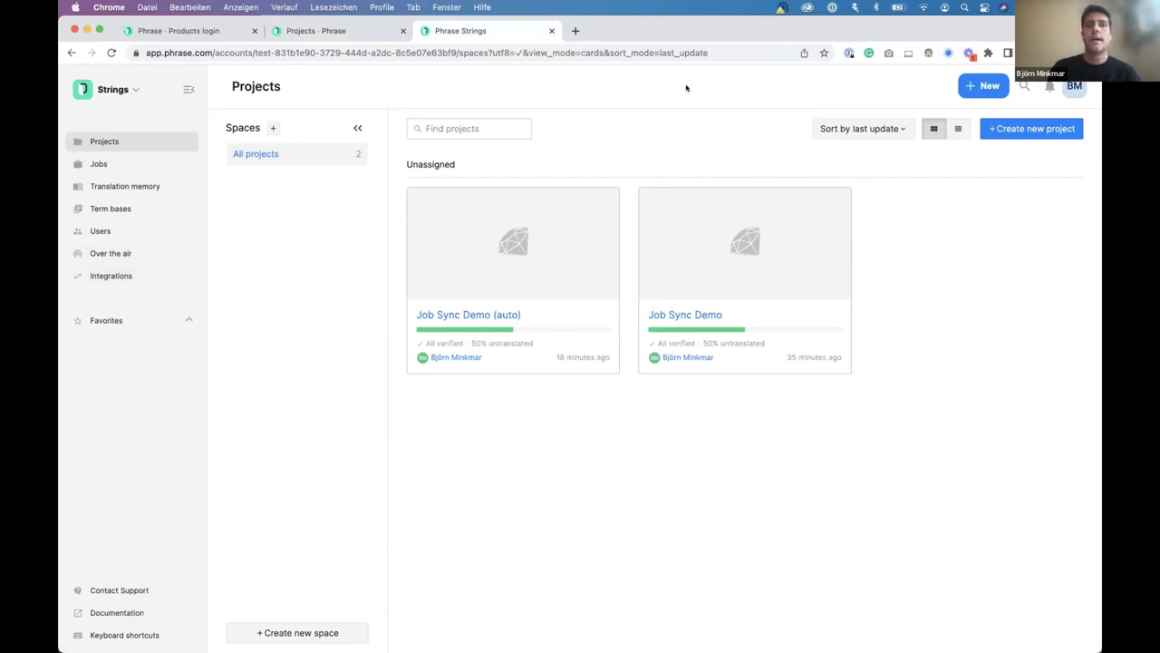
click(827, 204)
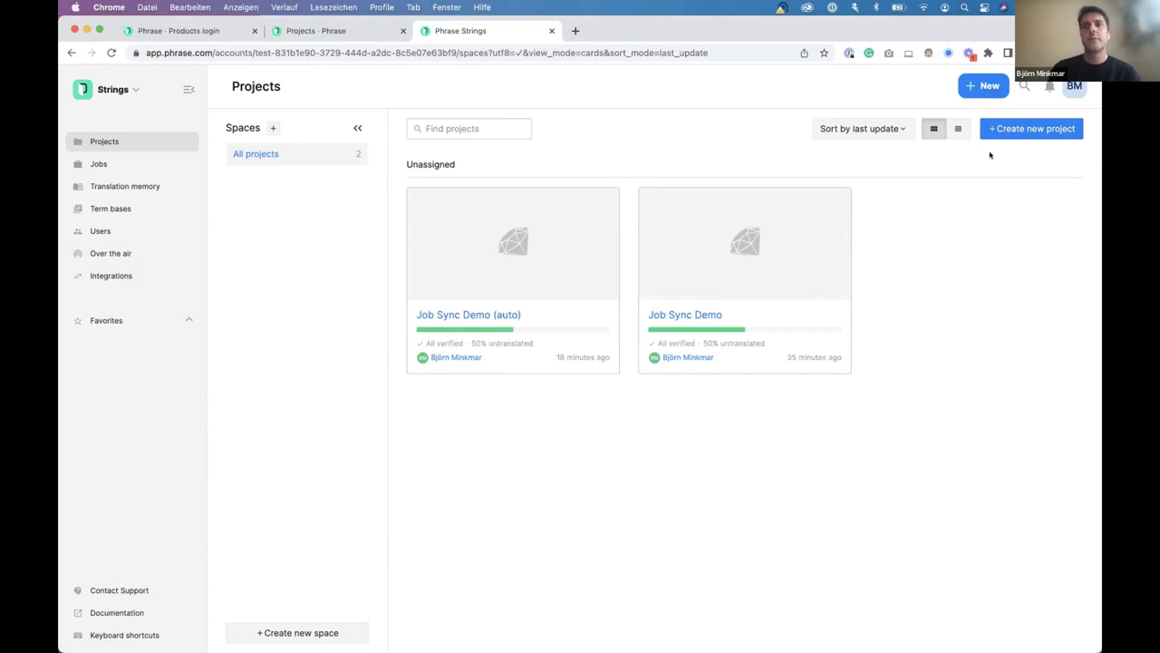
click(1025, 86)
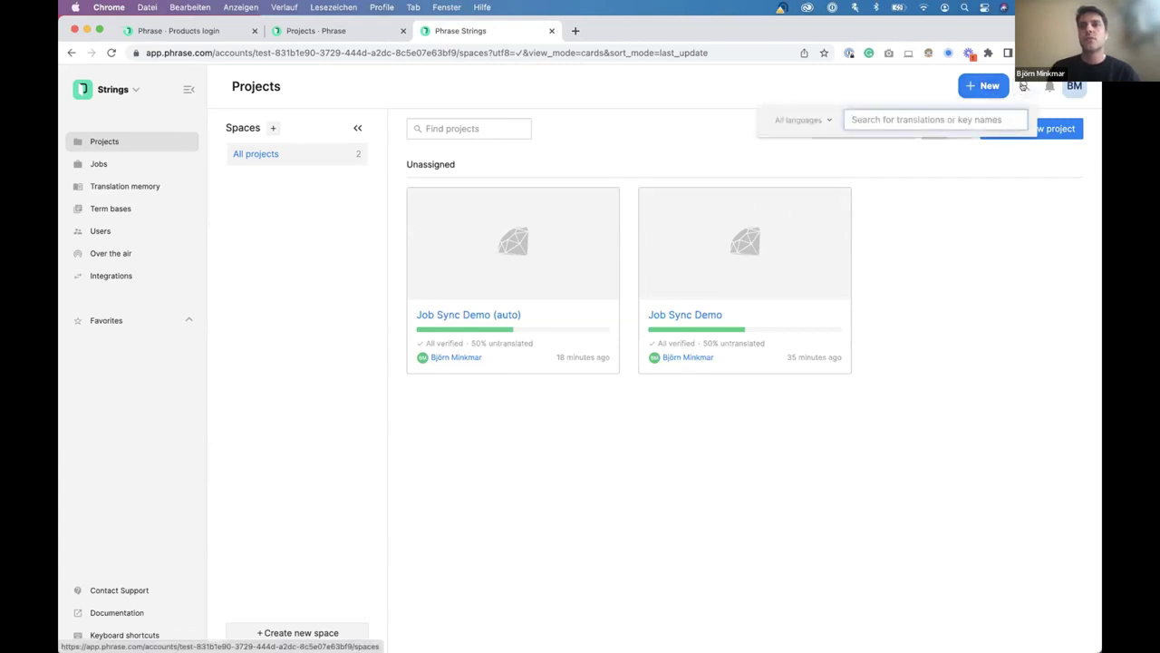
click(1026, 87)
click(1049, 86)
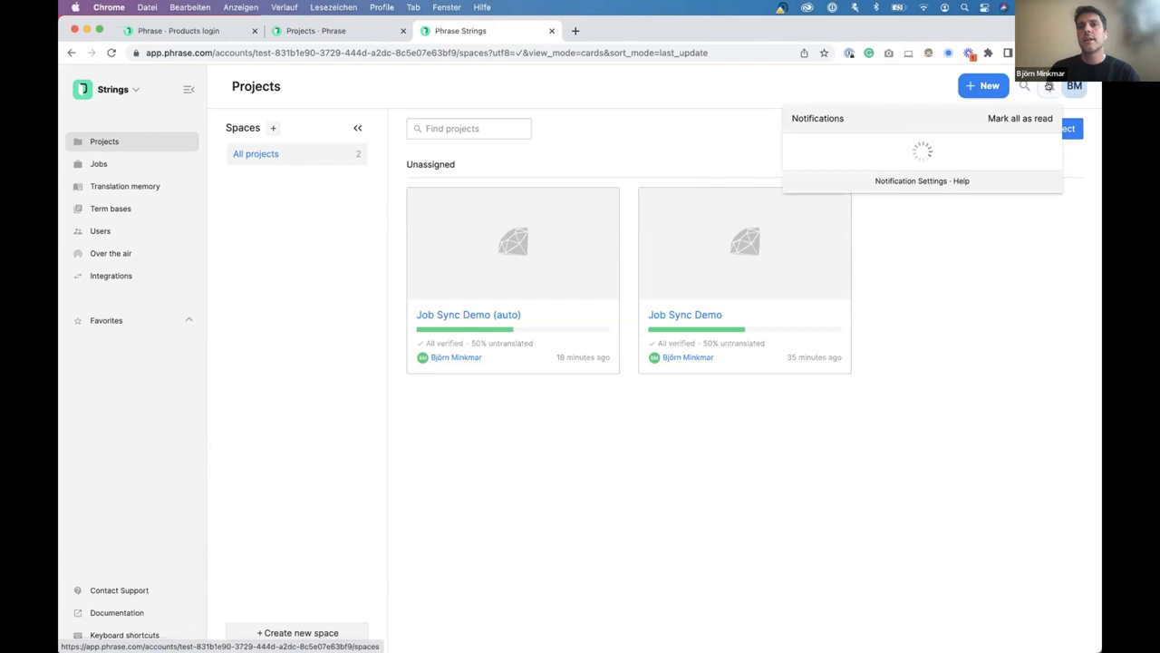
click(1049, 86)
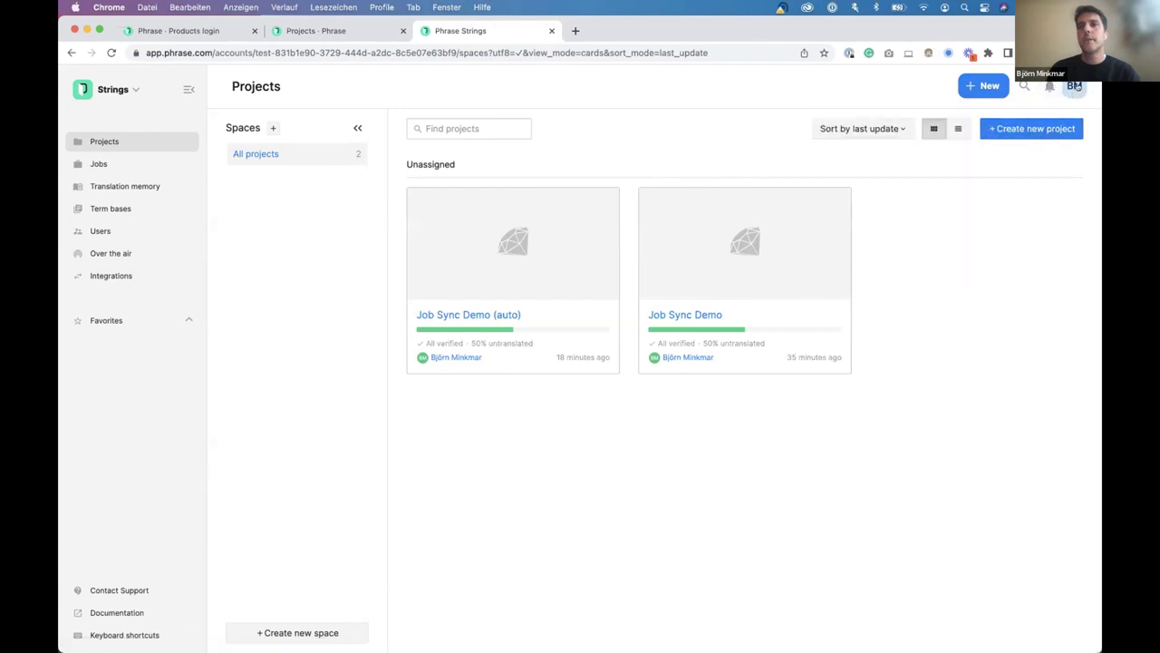
click(1076, 86)
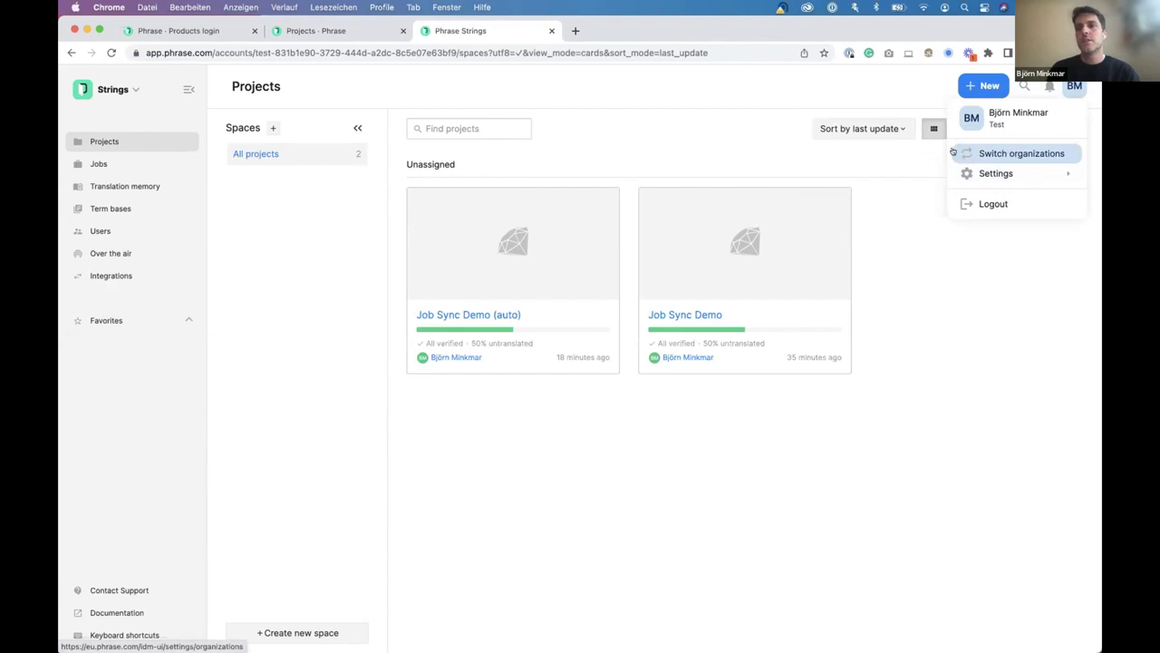
mouse_move(990, 172)
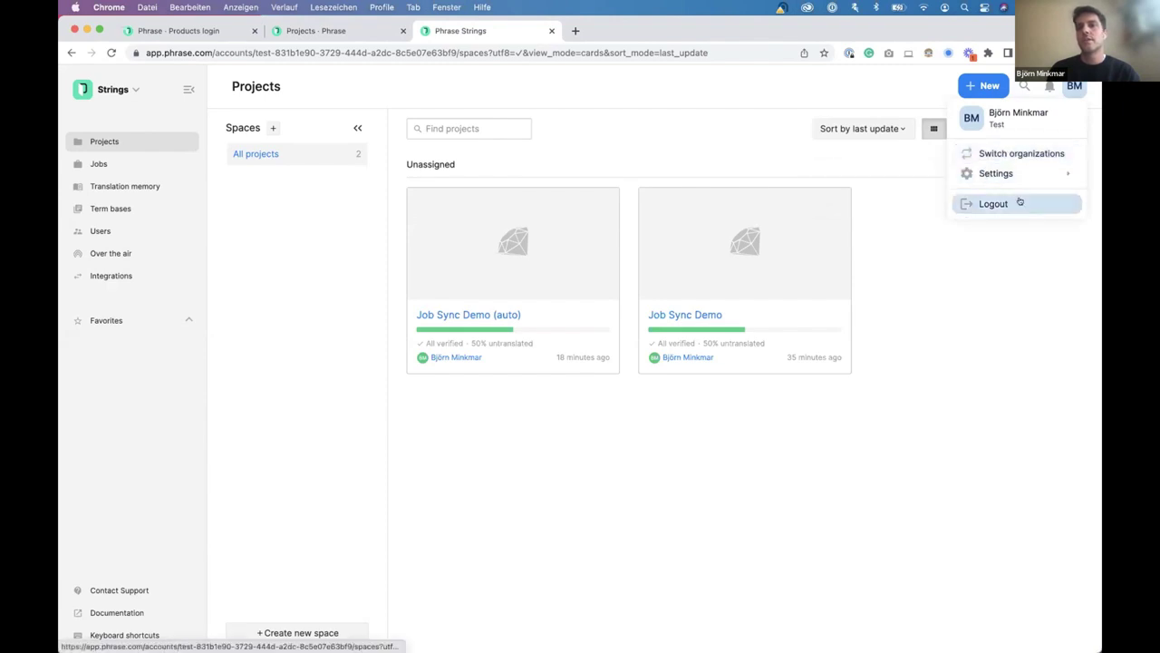
click(992, 326)
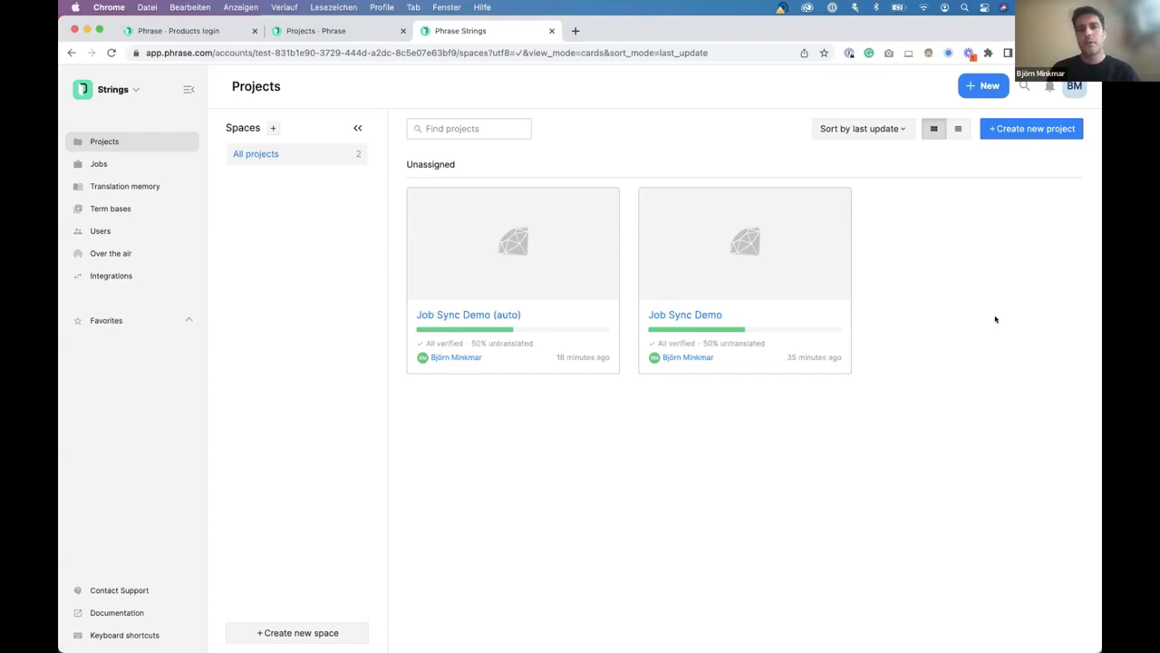
mouse_move(761, 338)
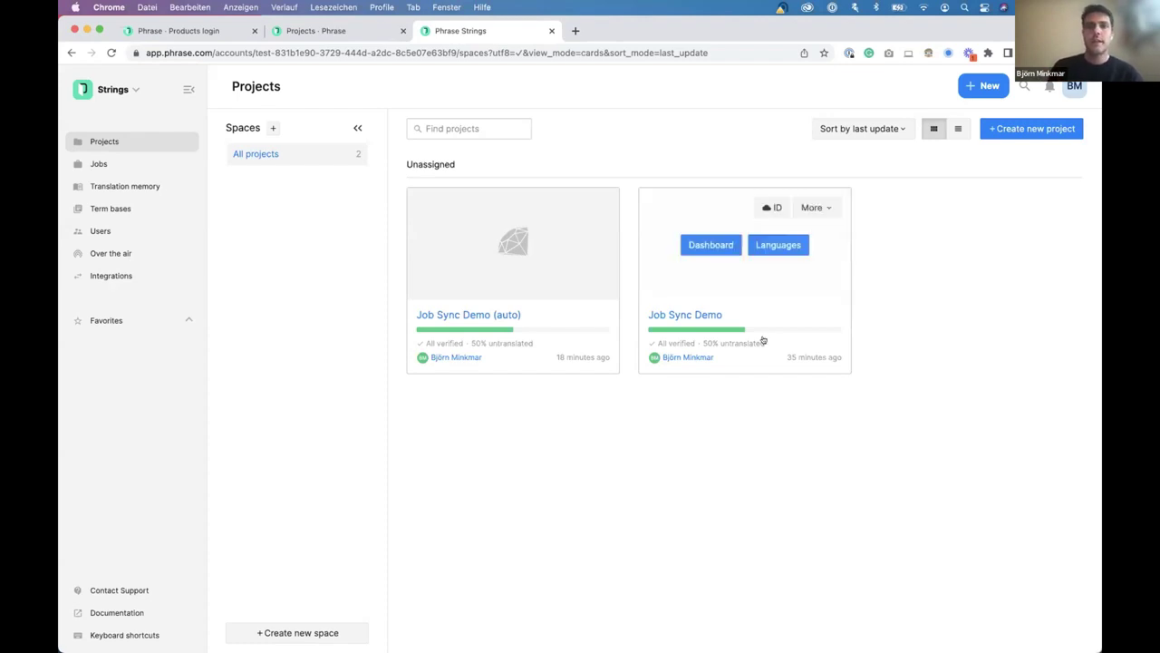
- Open Job Sync Demo's de translations in the new editor, sorted oldest first
click(781, 244)
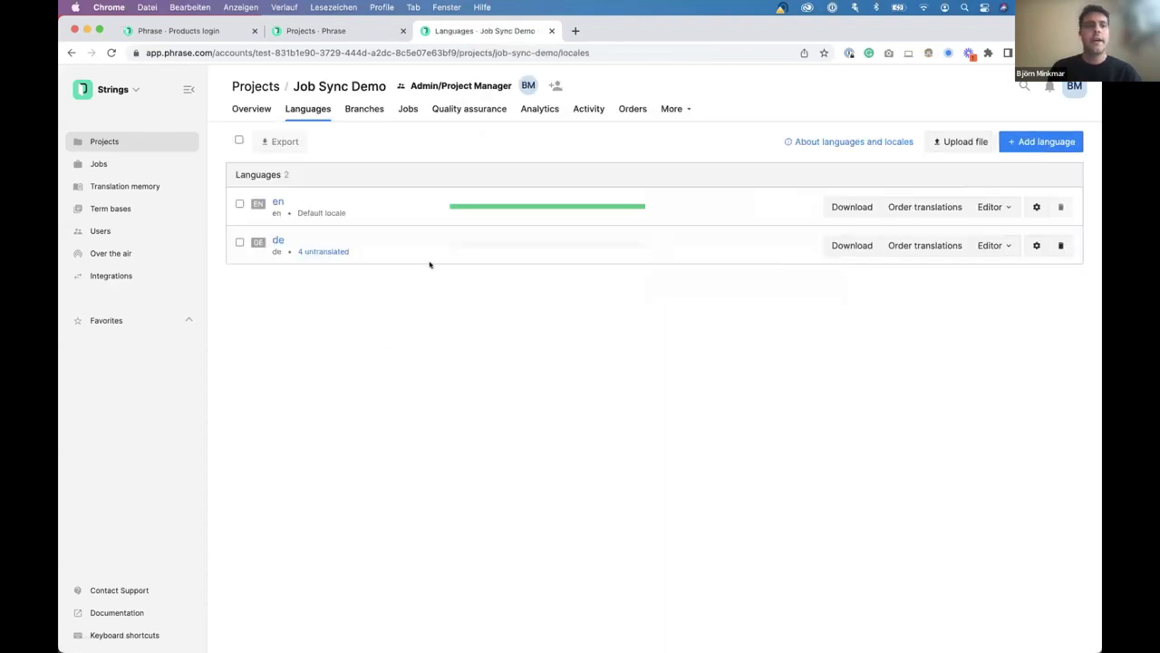
click(1006, 246)
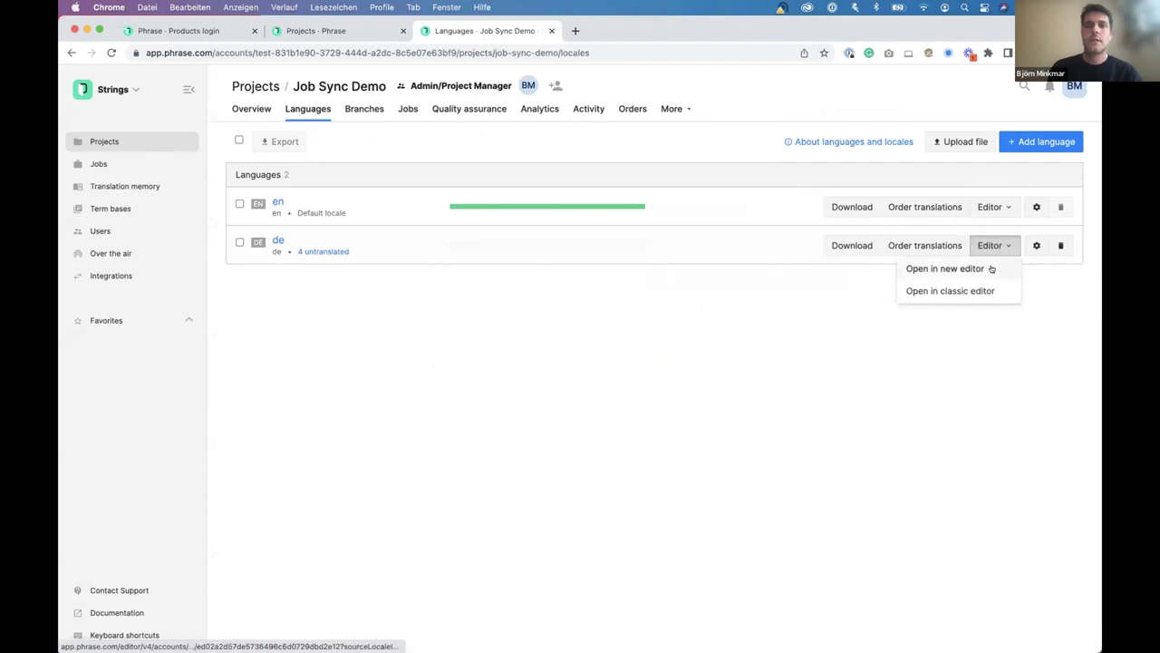
click(991, 268)
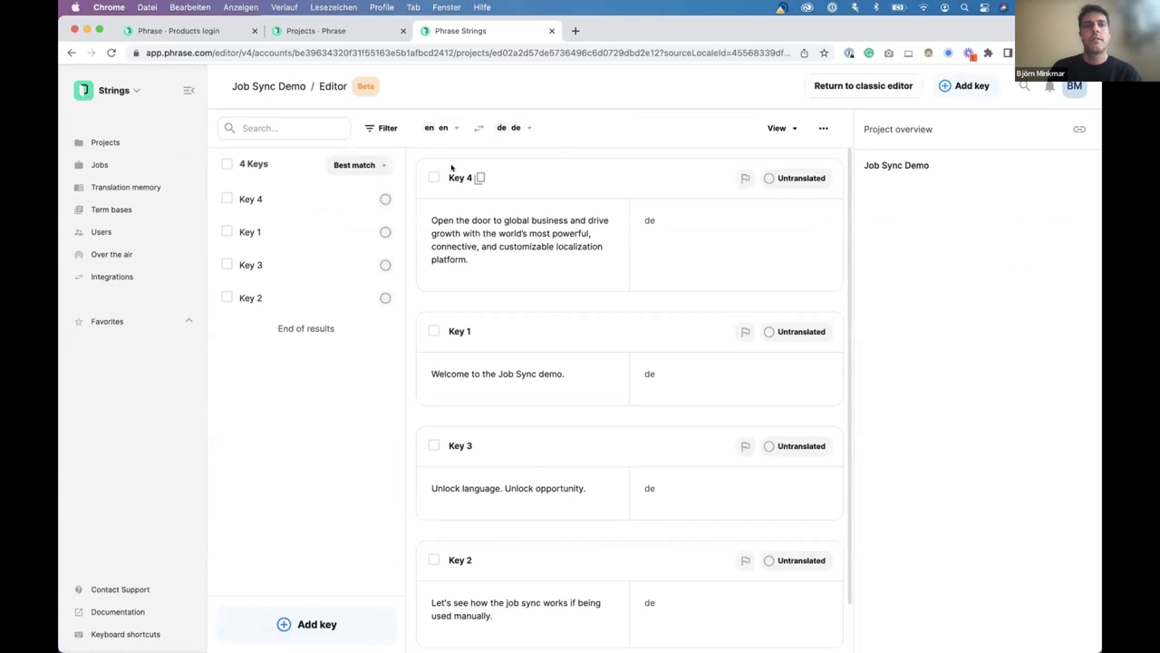
click(373, 166)
click(398, 287)
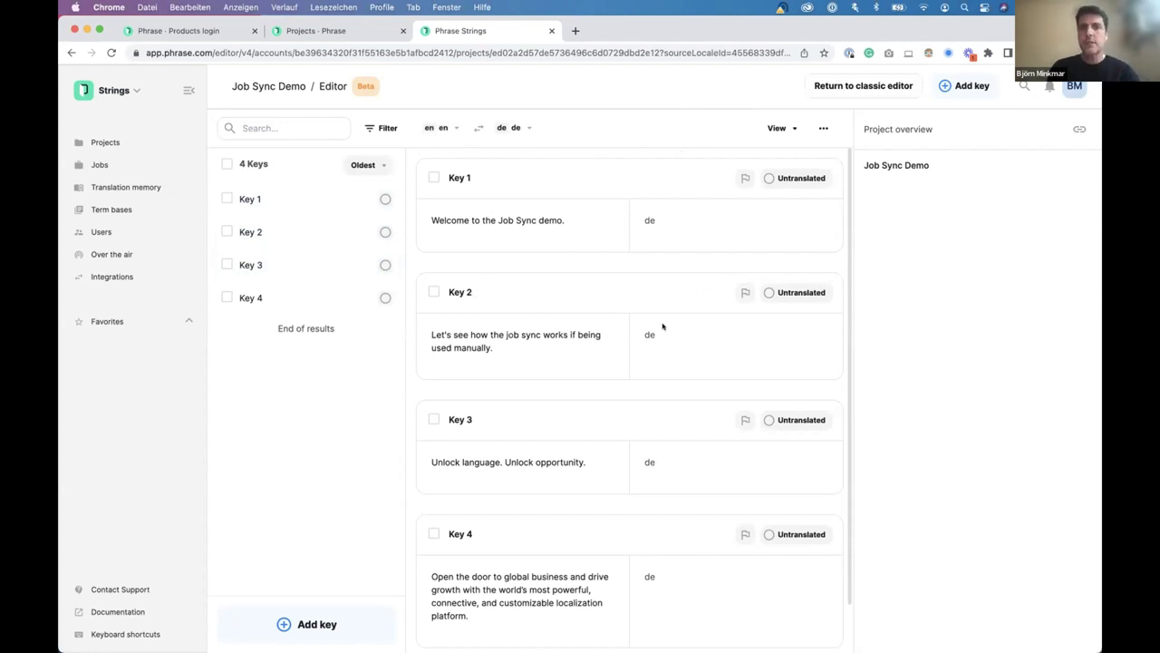
- Review German Keys 1 through 4, then return to the Phrase TMS projects list
click(701, 233)
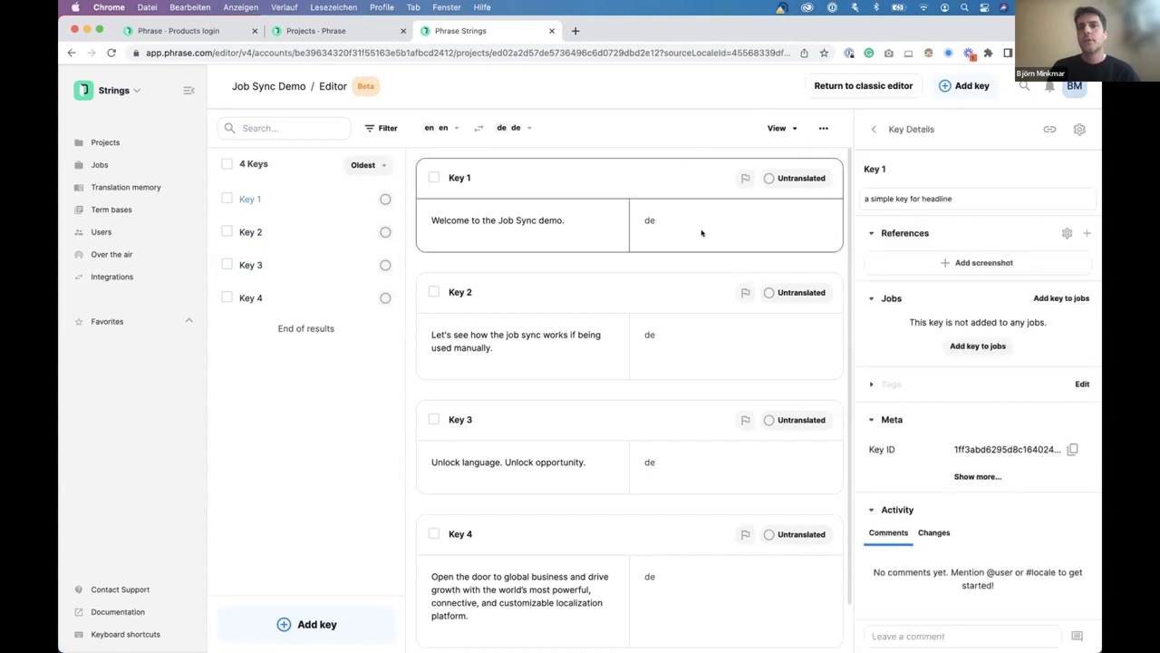
click(700, 232)
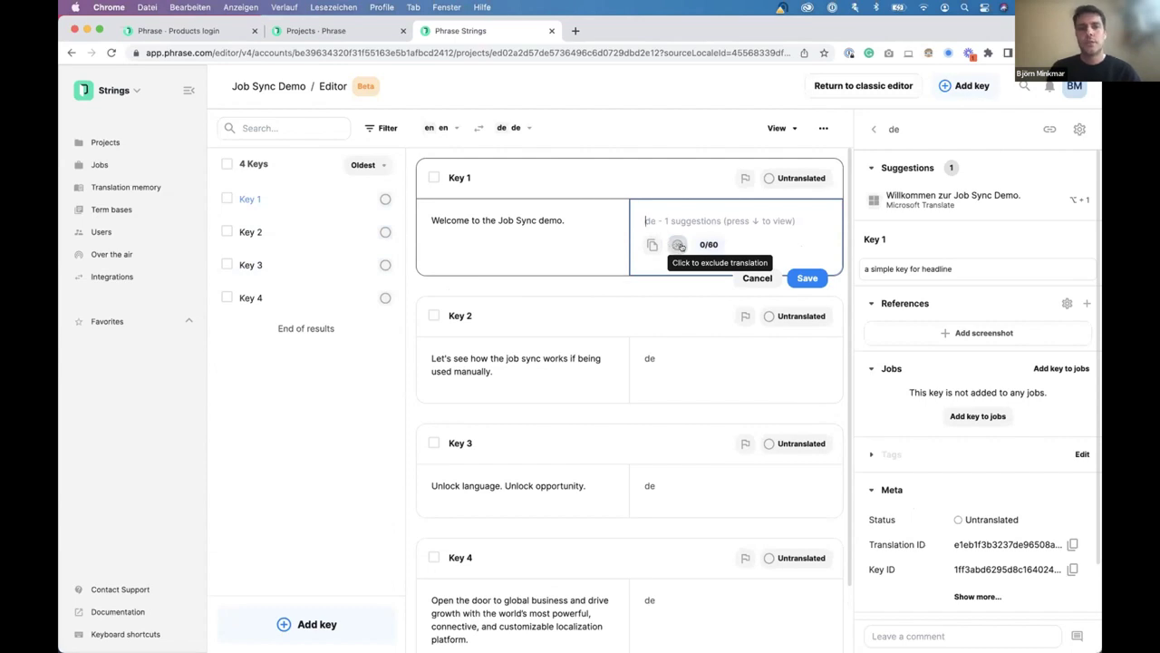
click(673, 356)
scroll(678, 390, down, 1)
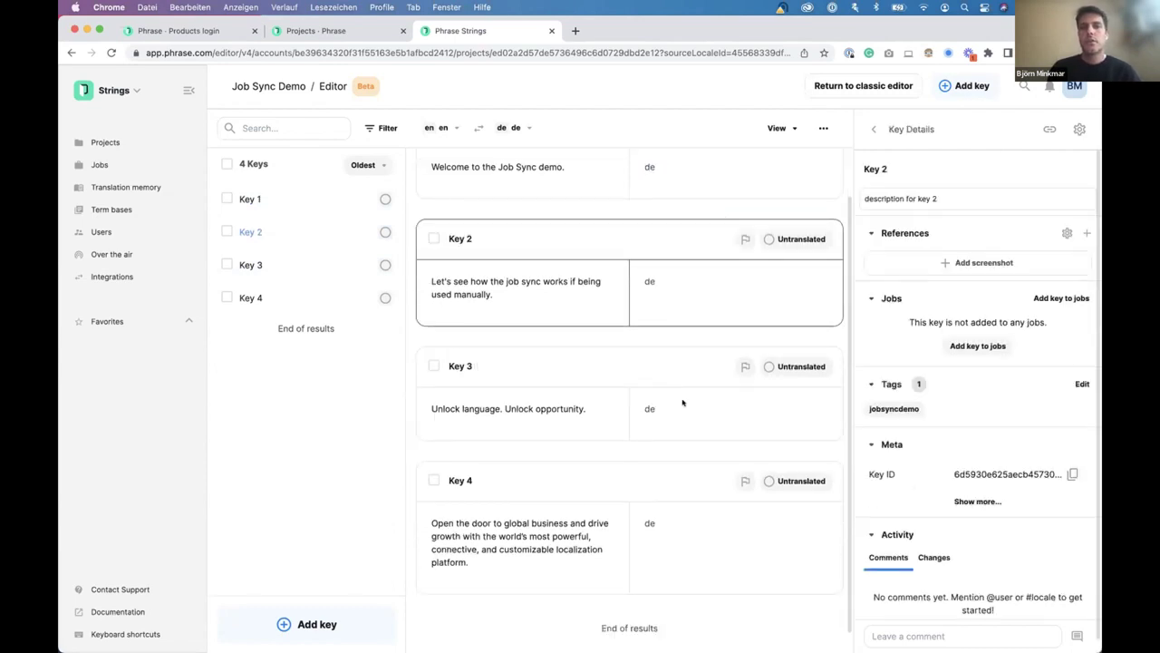
click(681, 405)
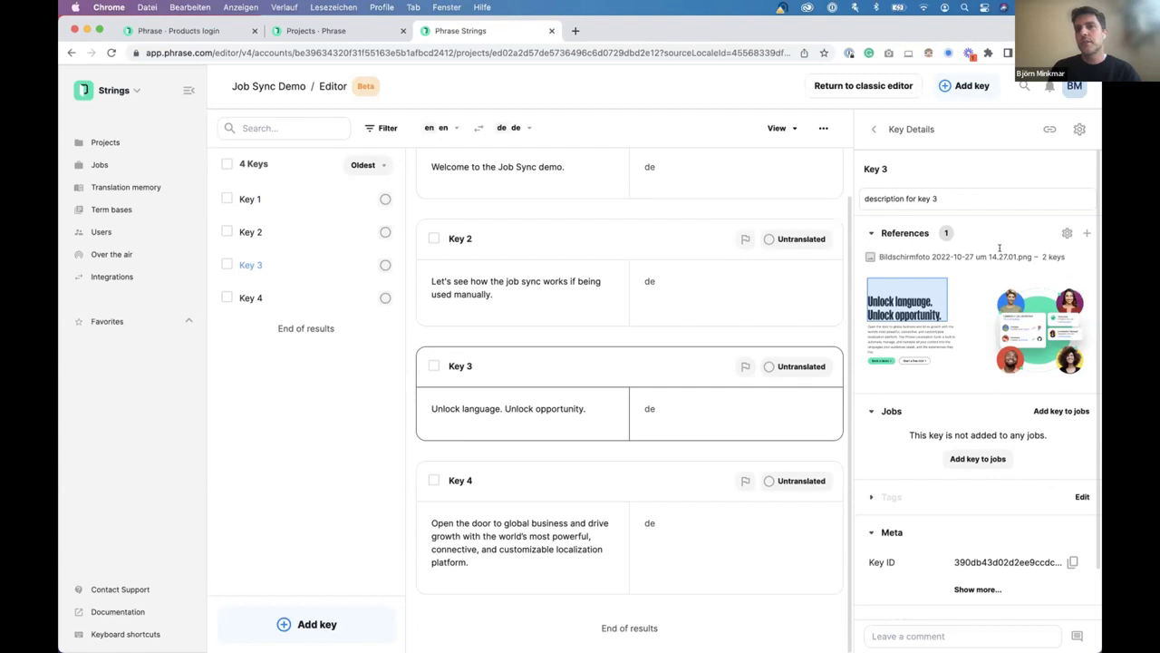
click(720, 525)
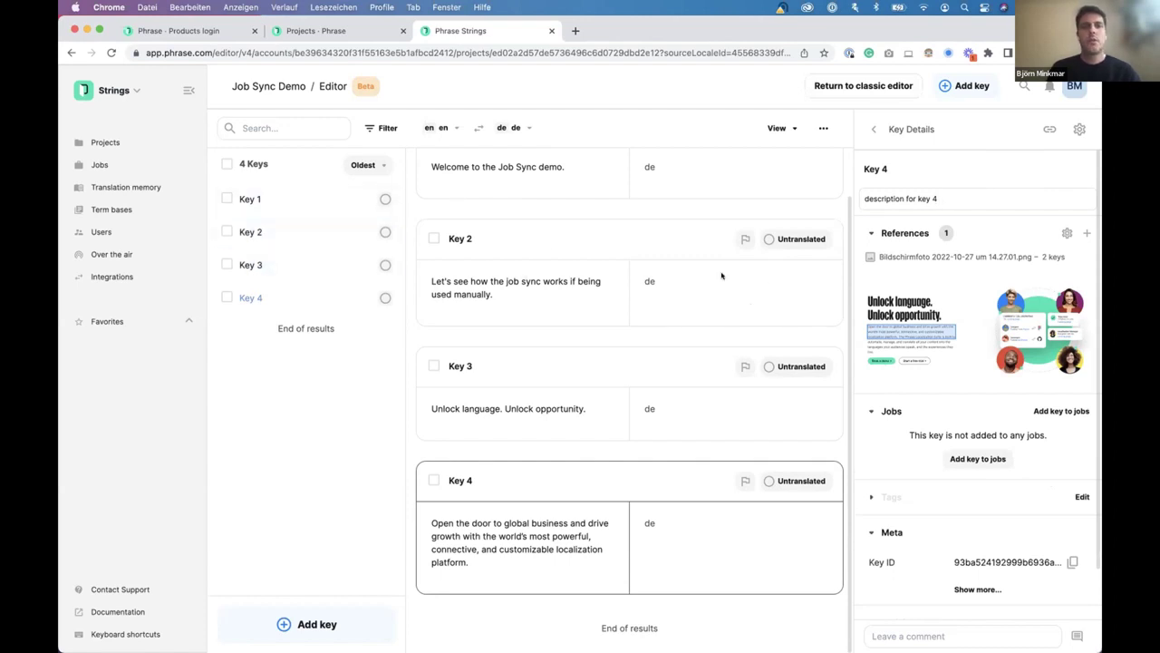
click(352, 30)
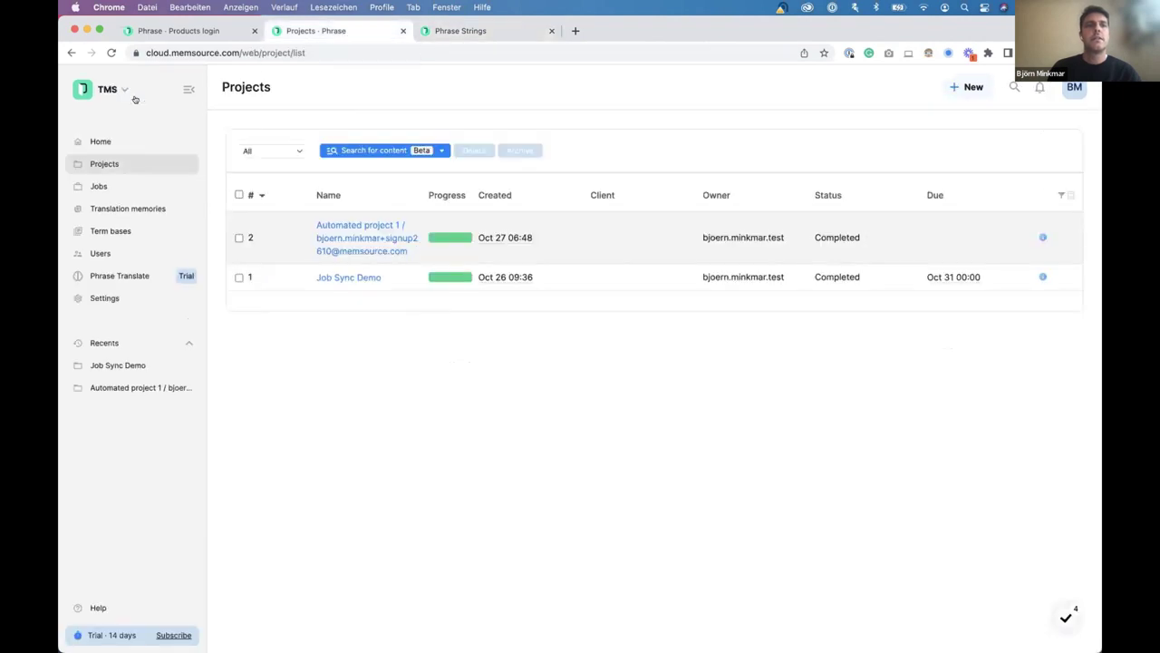
- Open the Job Sync Demo project, then reach Connectors under Settings > Integrations
click(359, 277)
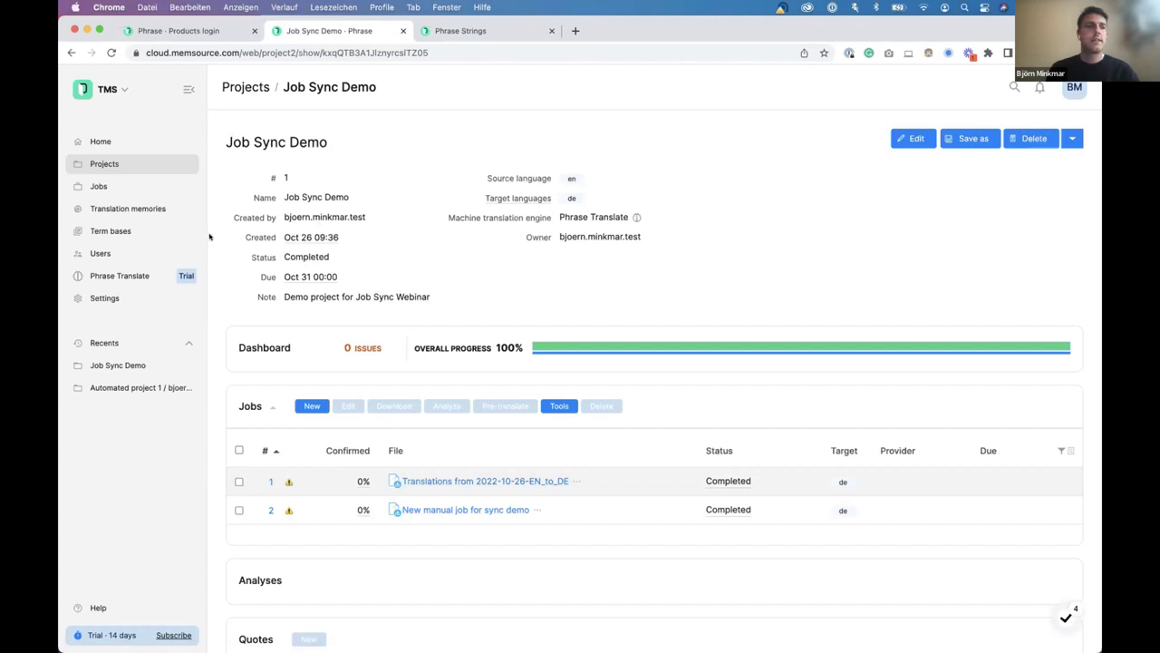
click(105, 298)
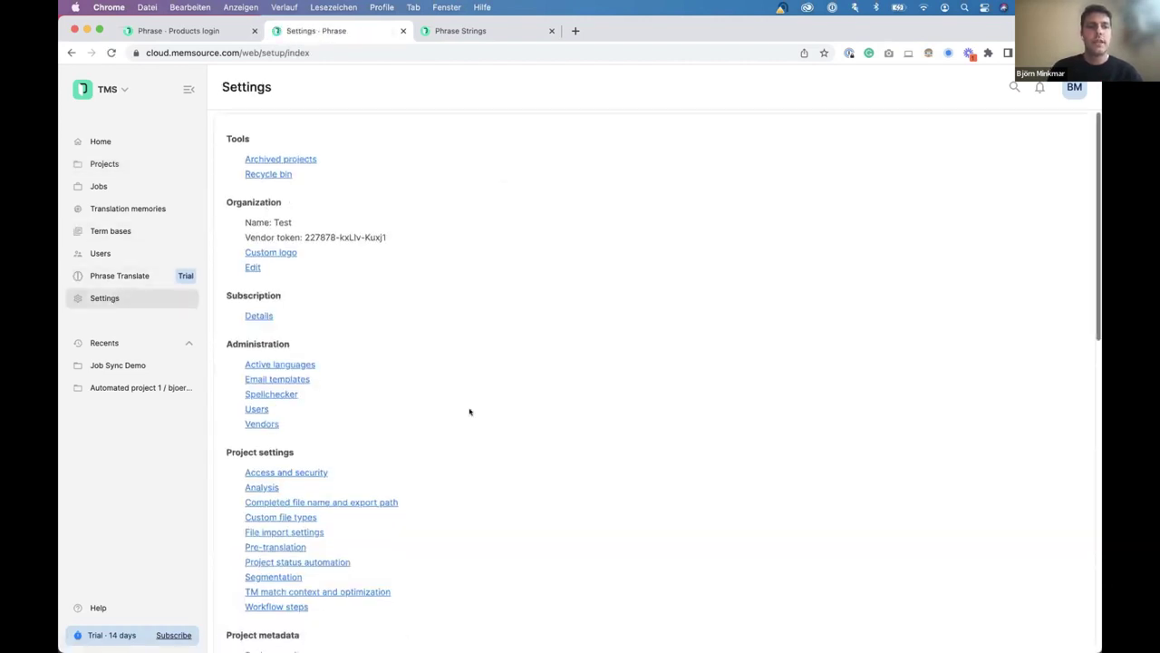
scroll(470, 410, down, 5)
scroll(470, 411, down, 5)
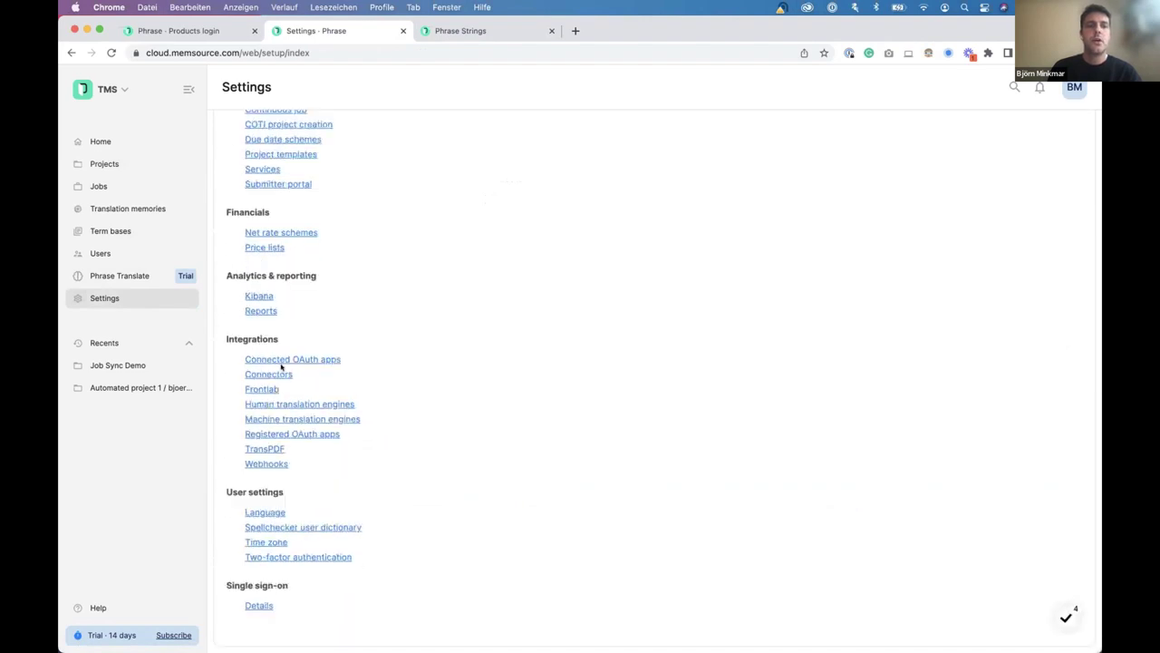
click(277, 374)
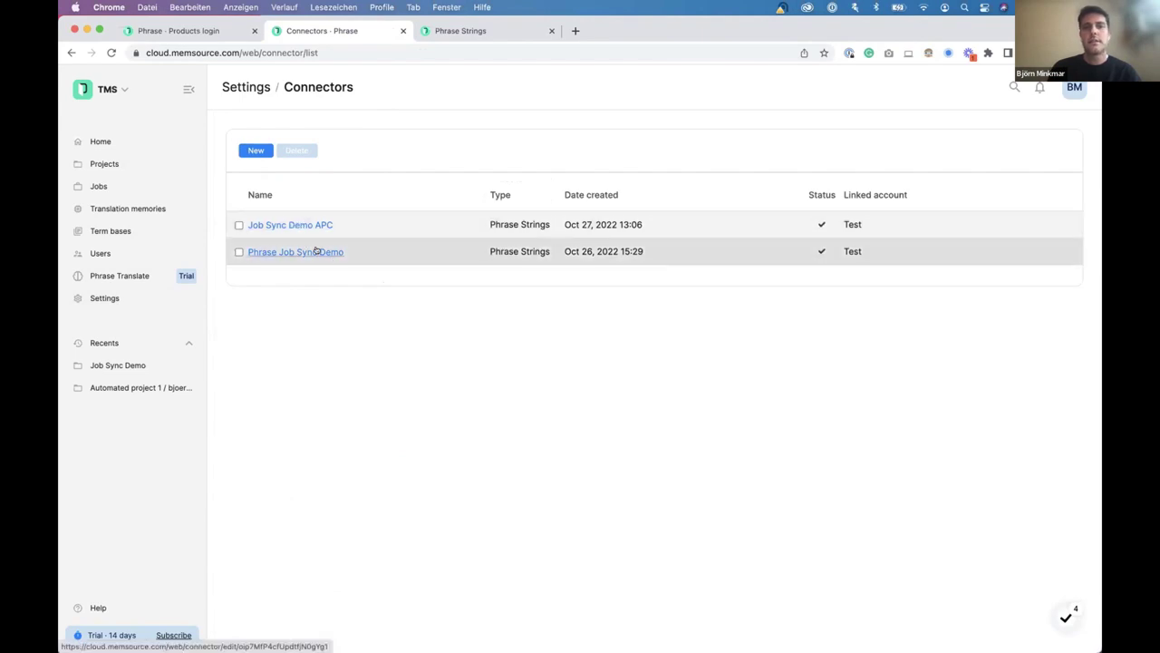
- Give Phrase Job Sync Demo the folder /All projects/Job Sync Demo/main/jobs and test its connection
click(317, 251)
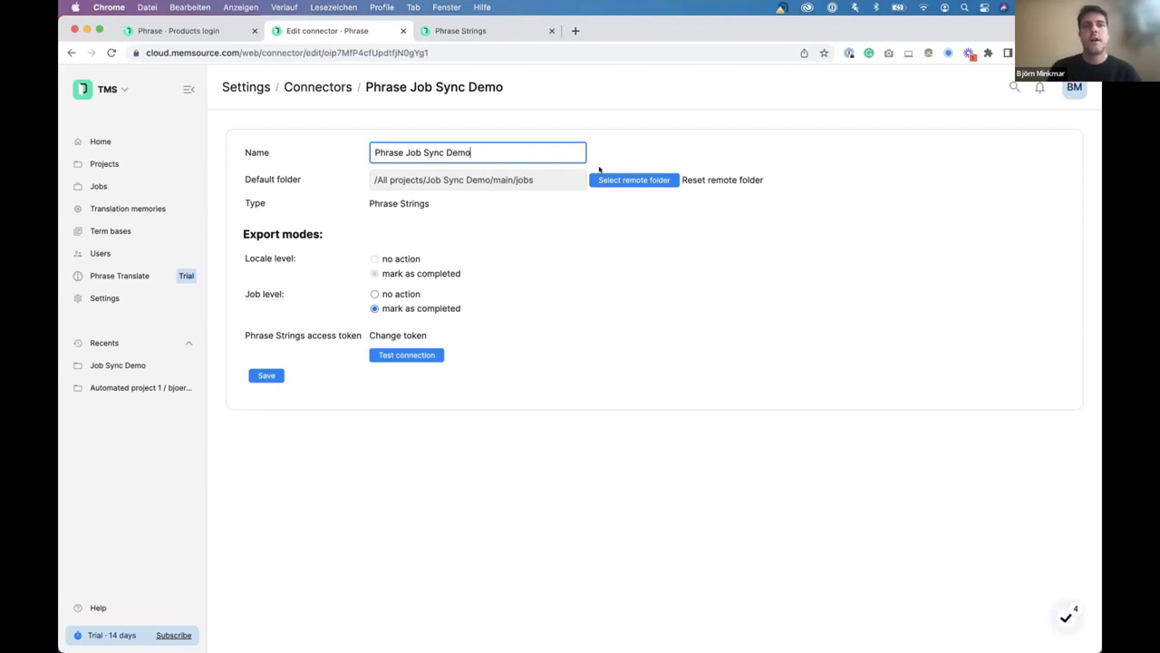
click(642, 181)
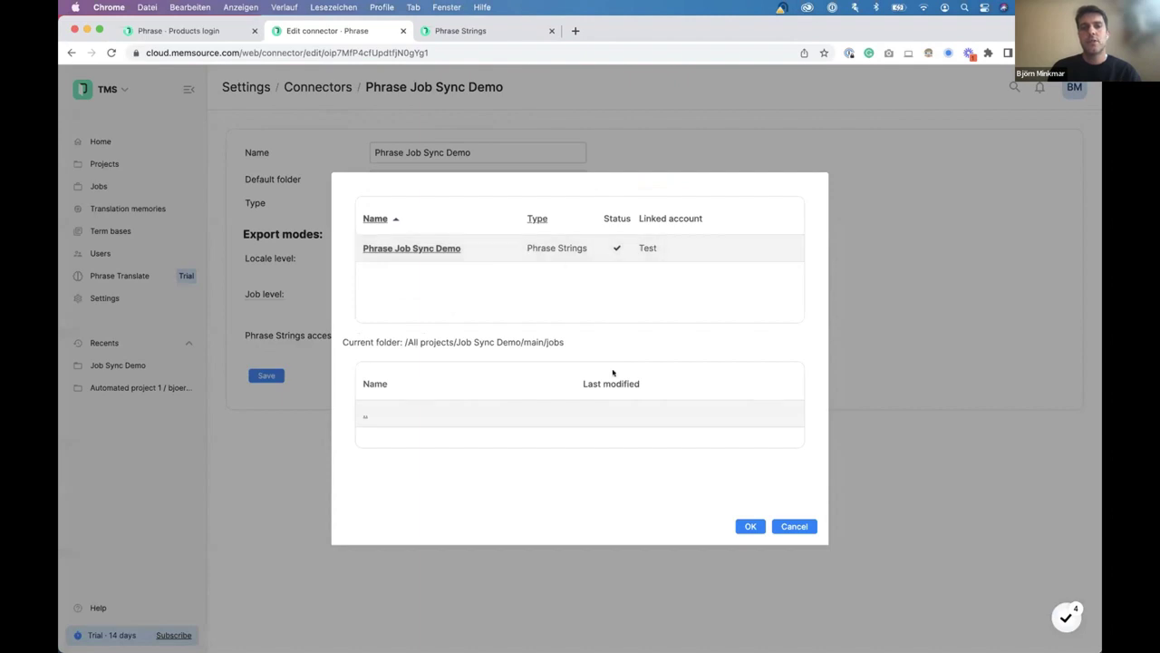
click(787, 526)
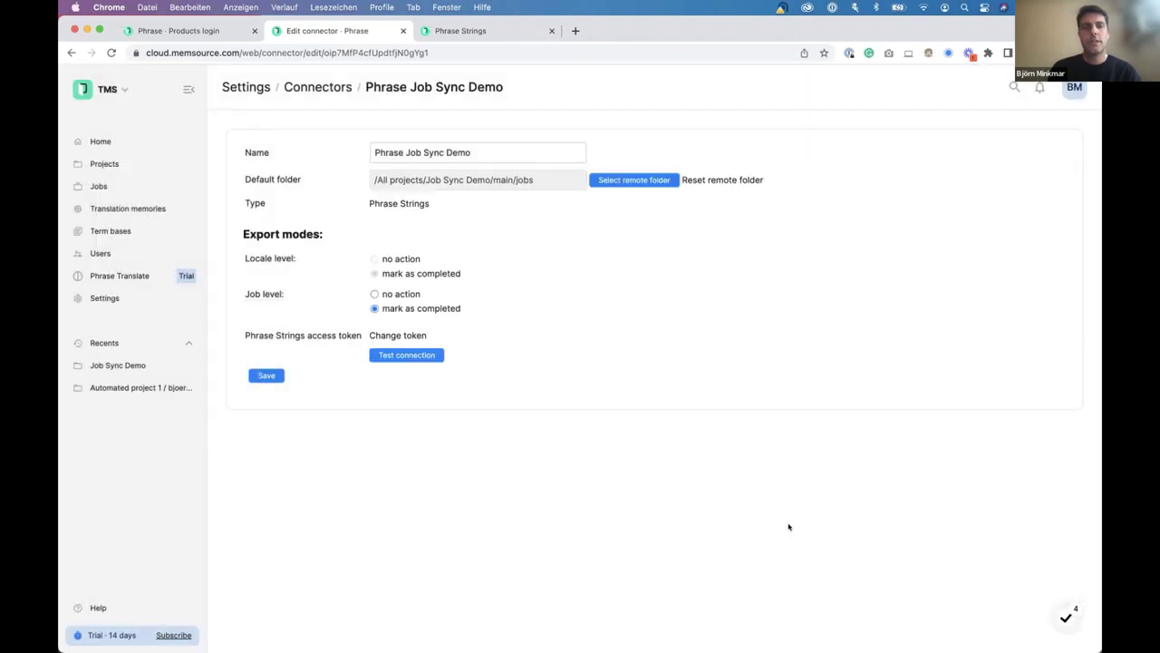
click(423, 352)
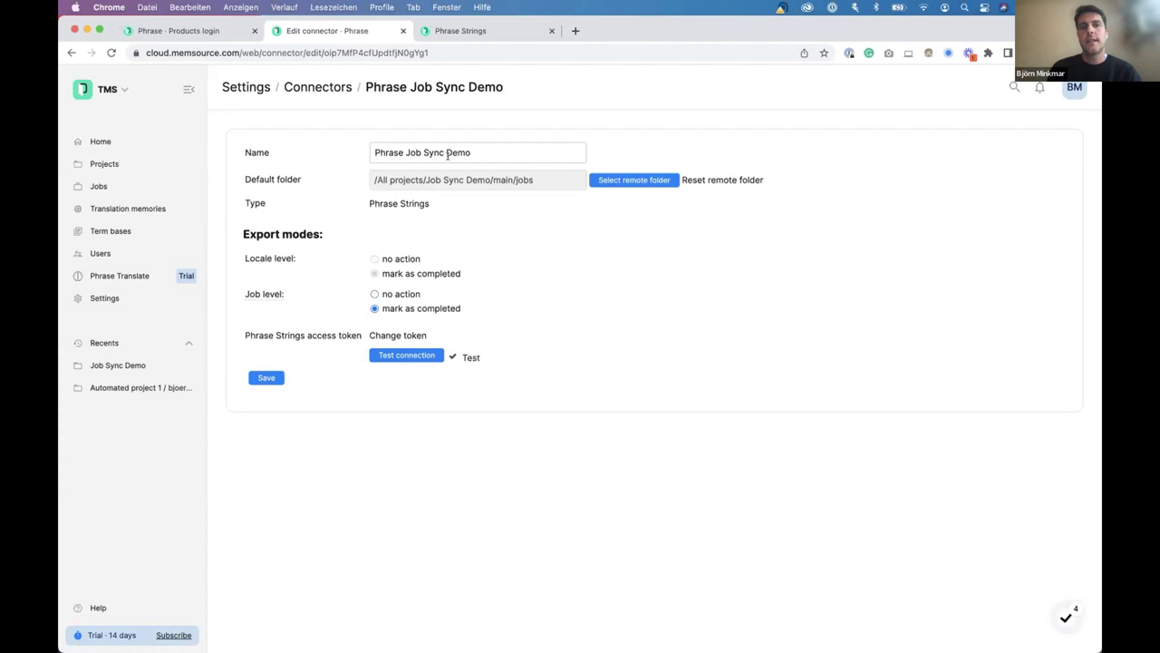
click(127, 297)
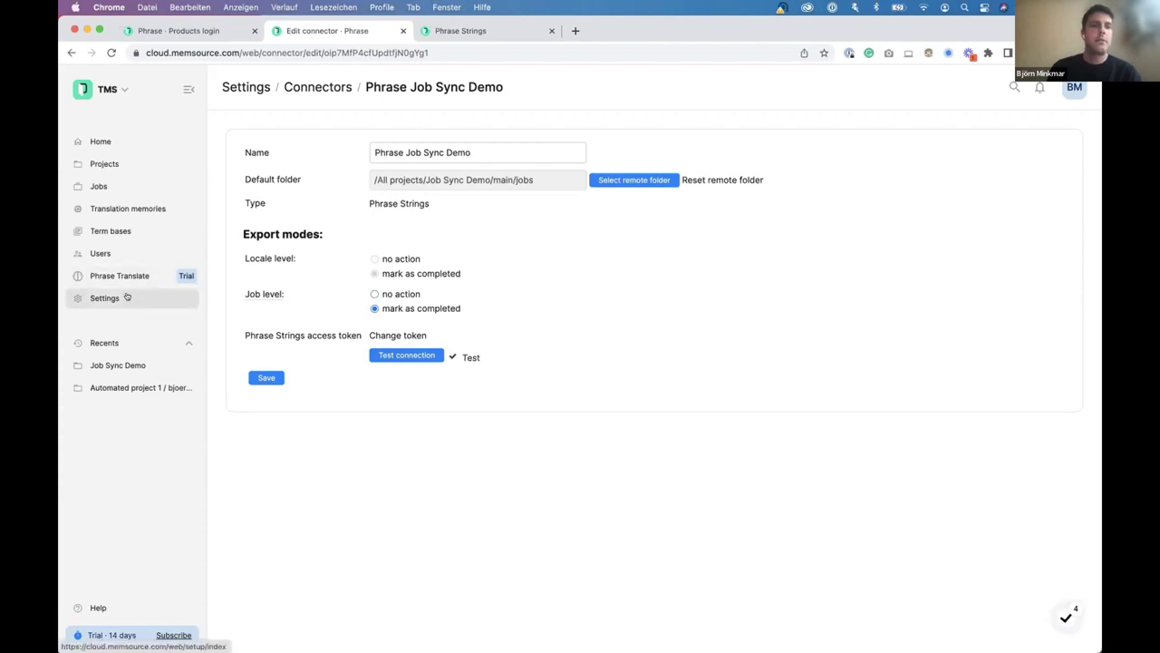
- Go from the Settings page's Integrations section back to the TMS connectors list
scroll(323, 453, down, 8)
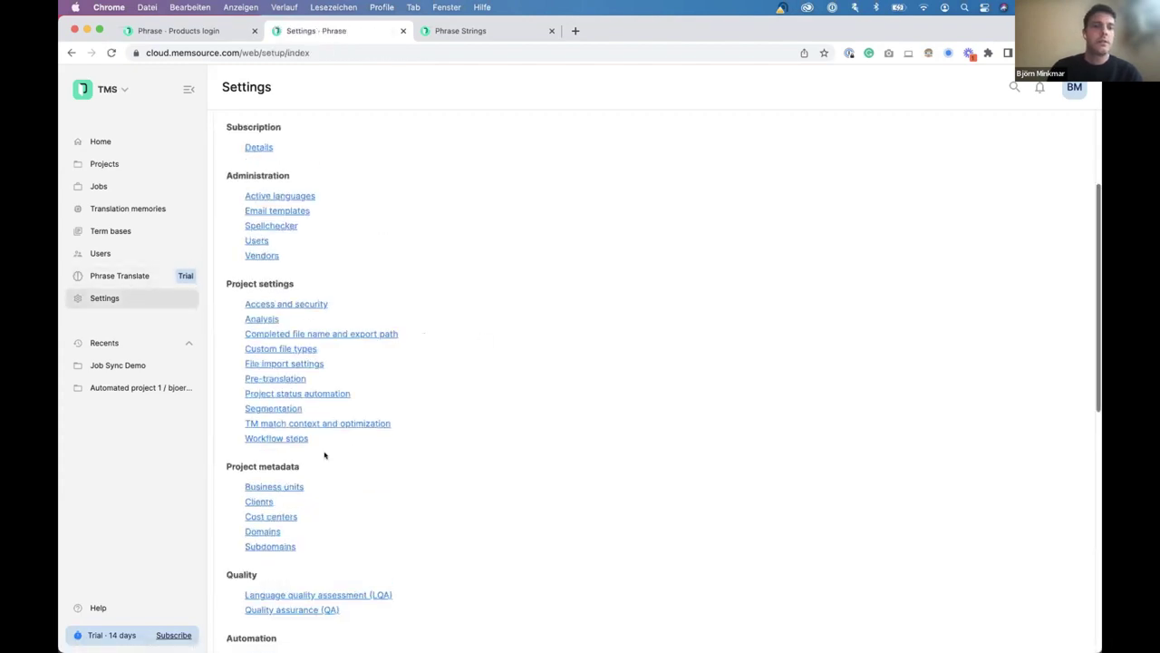
scroll(324, 454, down, 5)
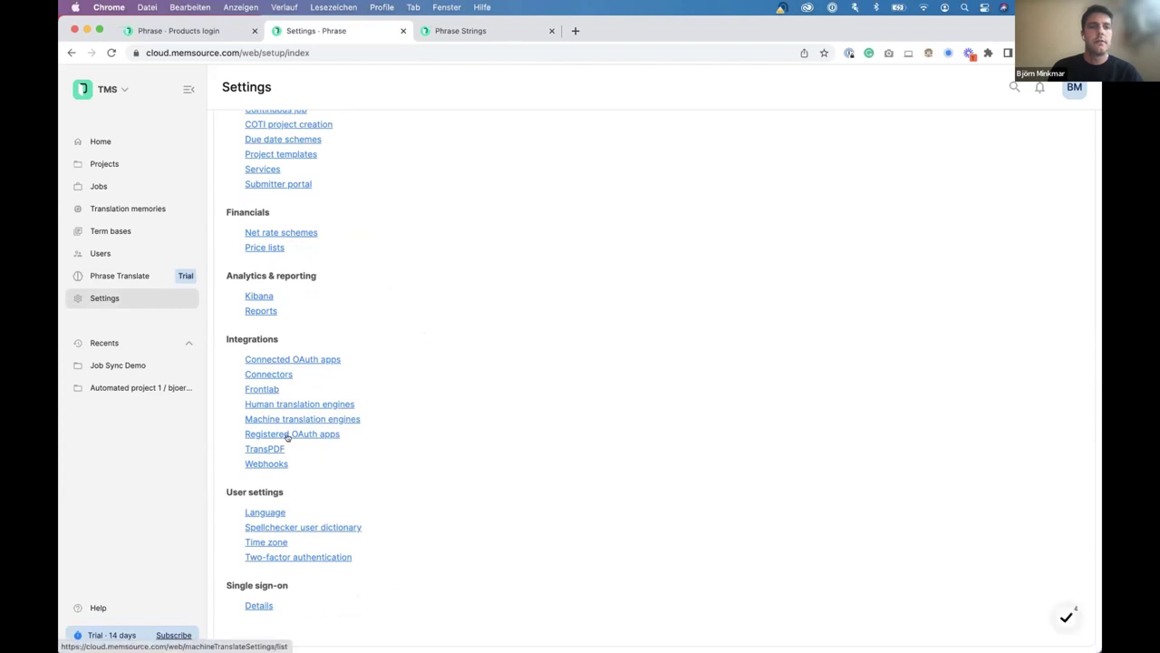
scroll(296, 424, up, 3)
scroll(318, 357, up, 6)
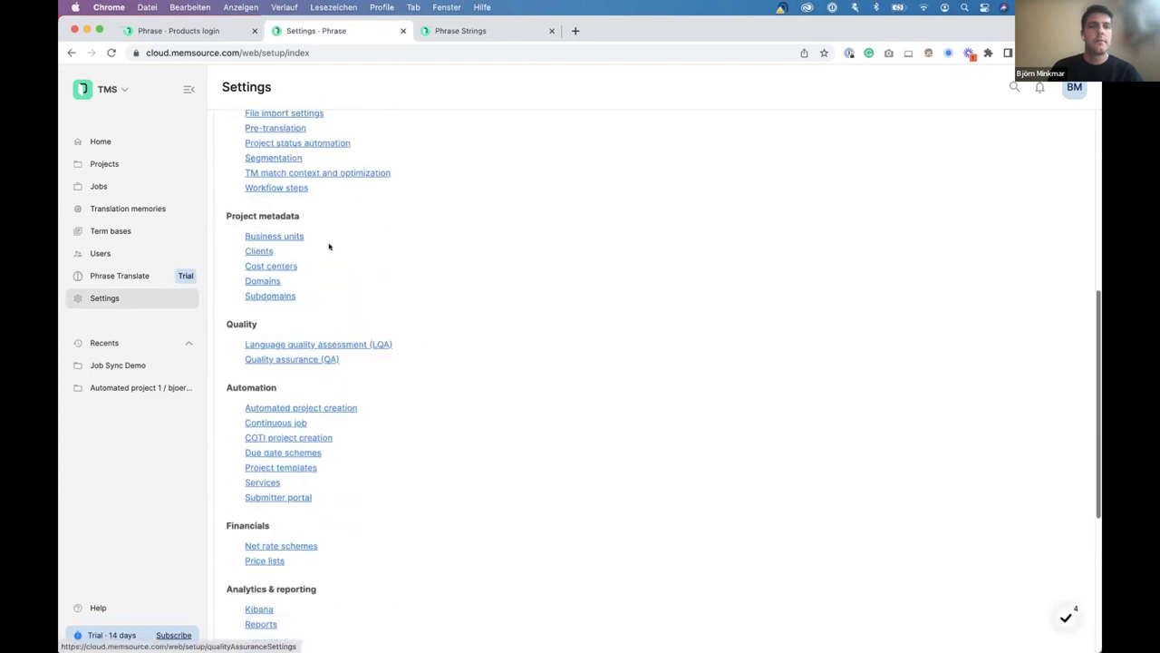
scroll(329, 247, up, 2)
scroll(329, 247, down, 7)
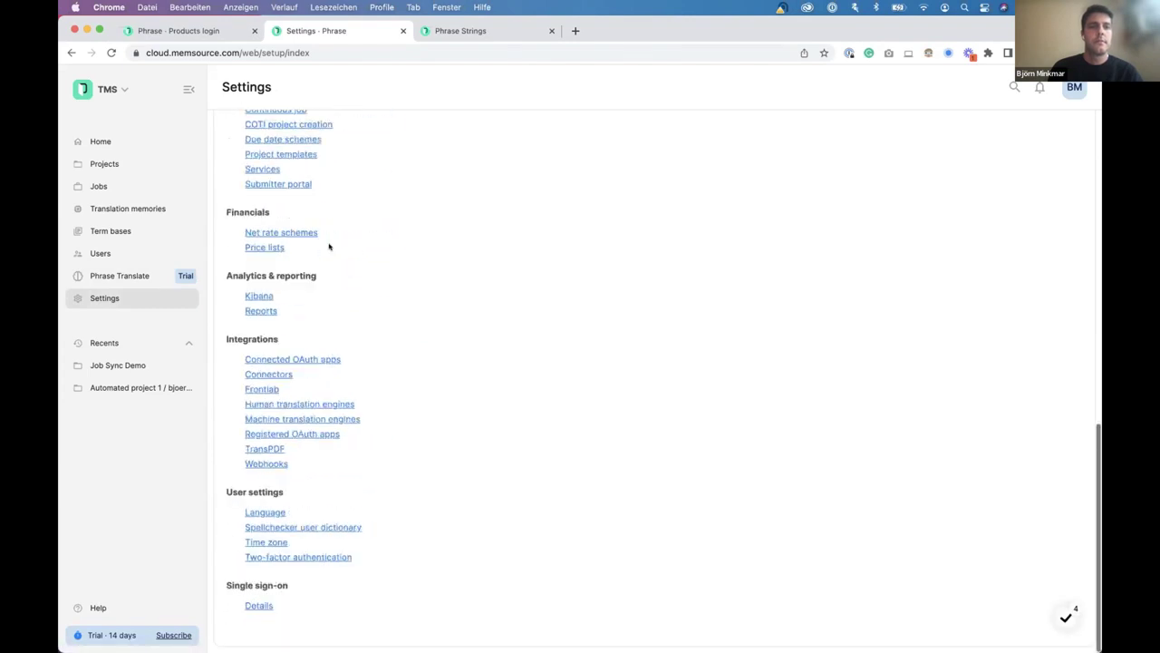
scroll(329, 246, up, 1)
click(280, 388)
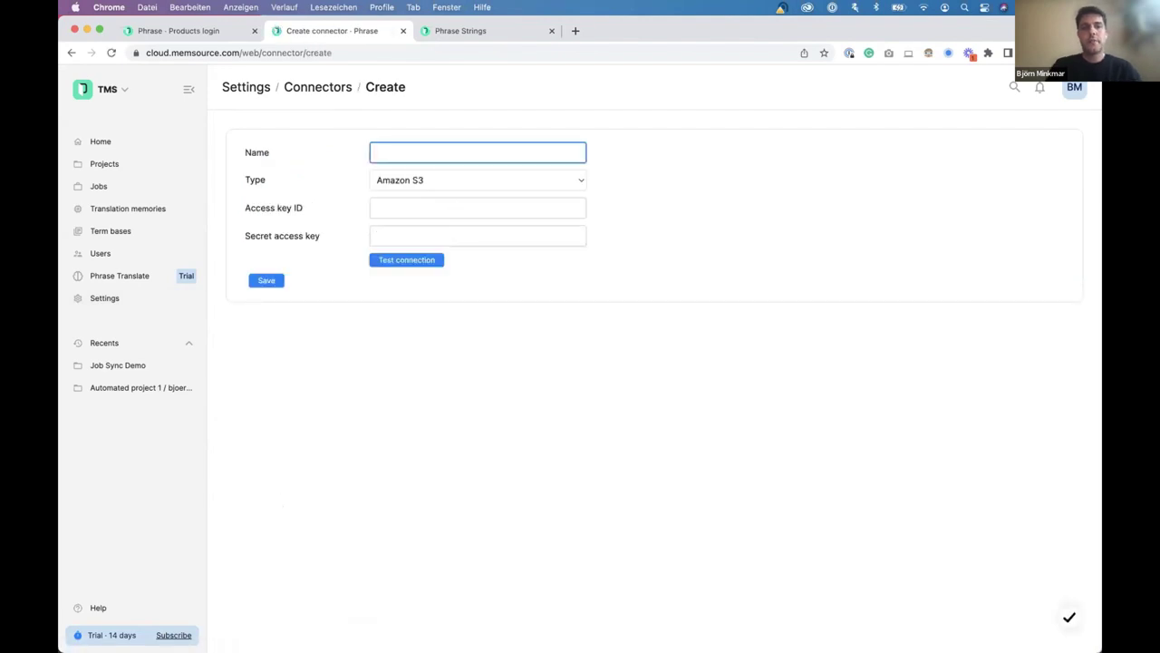
- Name the new connector 'Test demo' and set its type to Phrase Strings, leaving the access token empty
text(TEs)
key(BackSpace)
key(BackSpace)
text(est)
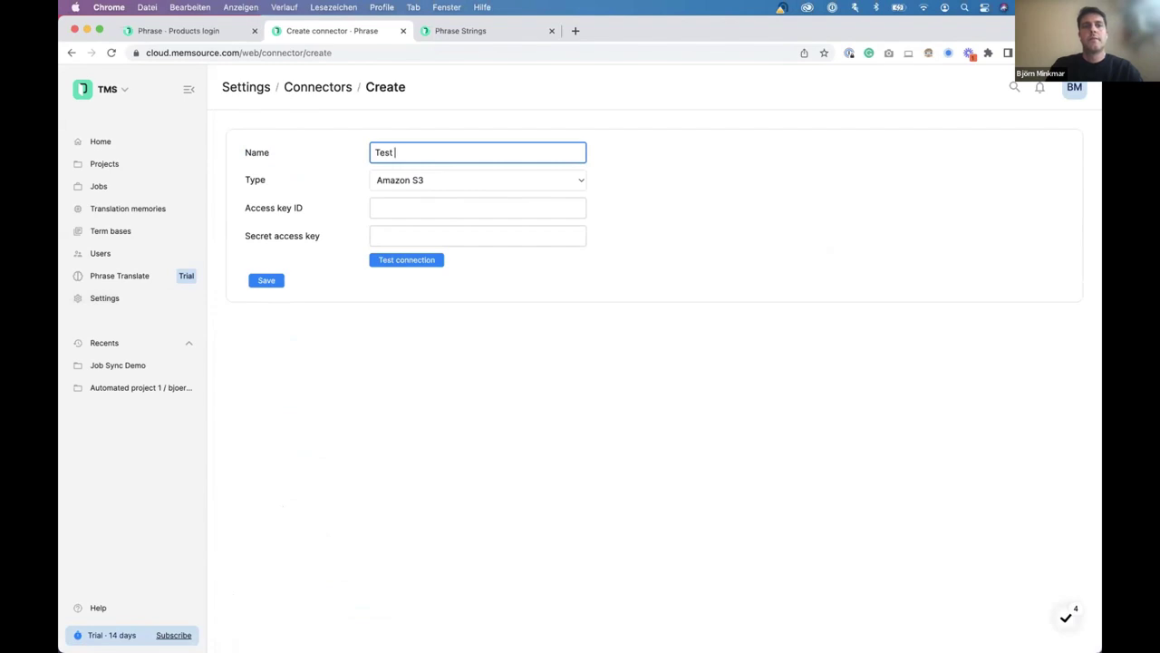
text( demo)
click(498, 180)
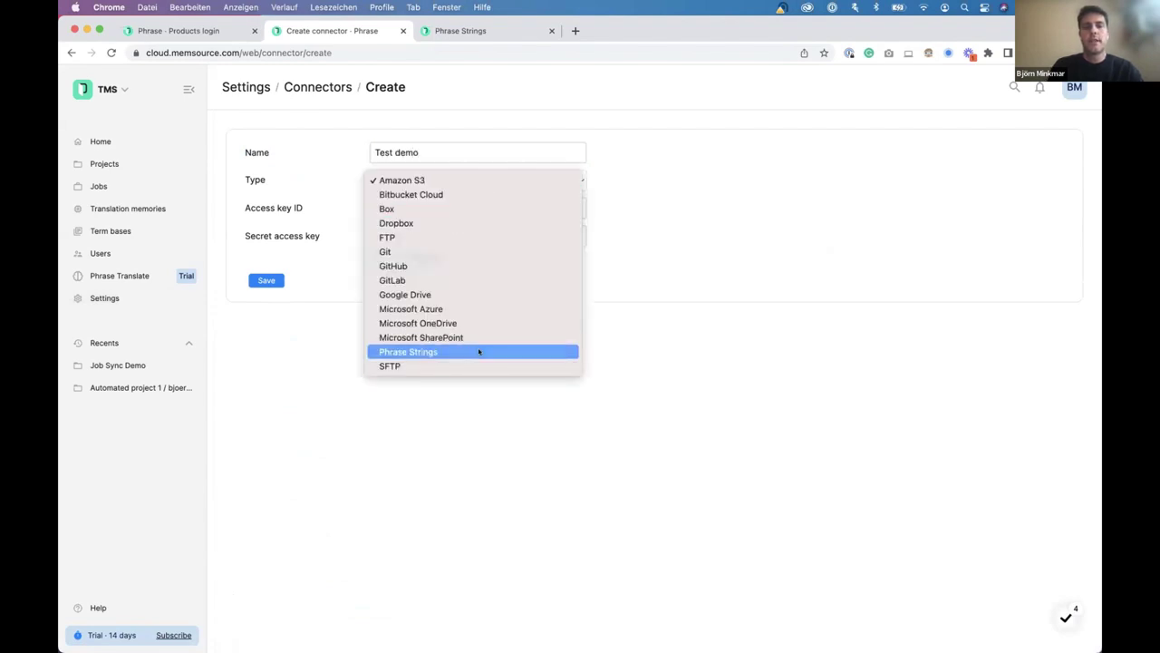
click(479, 352)
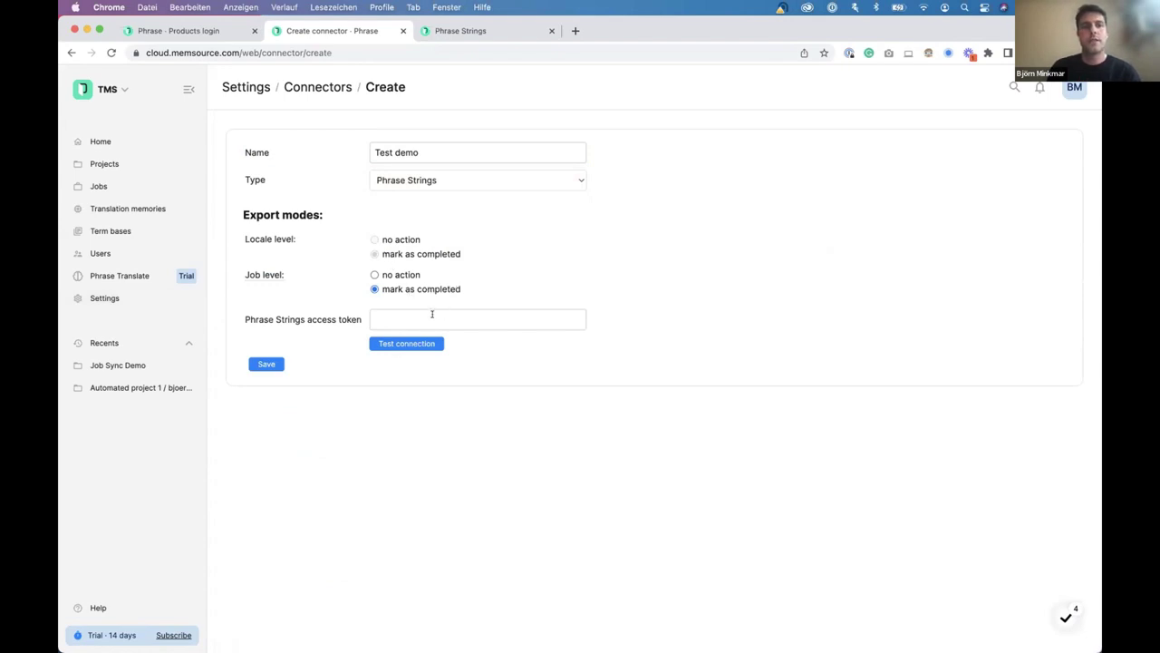
click(432, 314)
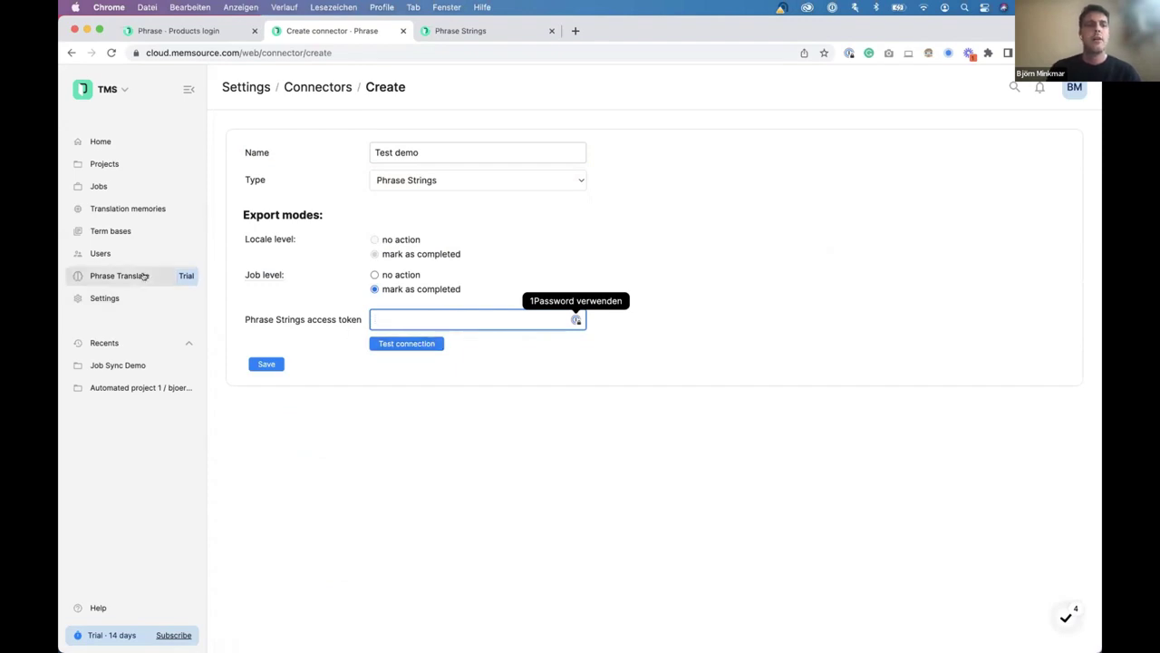
- Return to TMS settings, then open the Phrase Strings Jobs overview
click(115, 298)
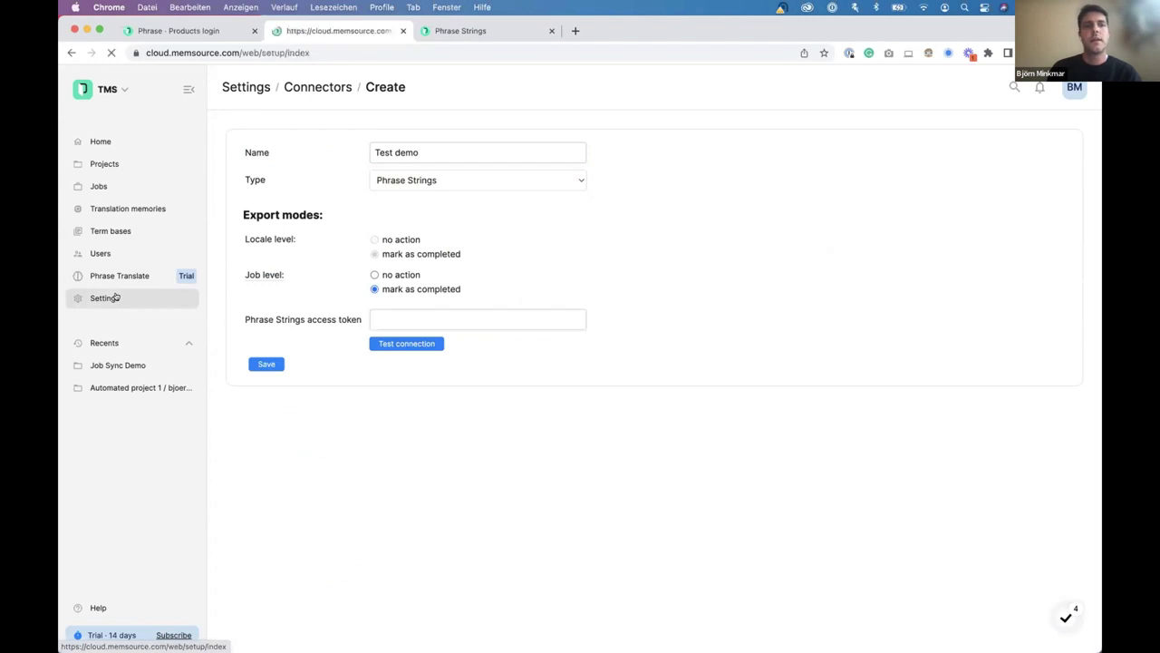
scroll(399, 393, down, 2)
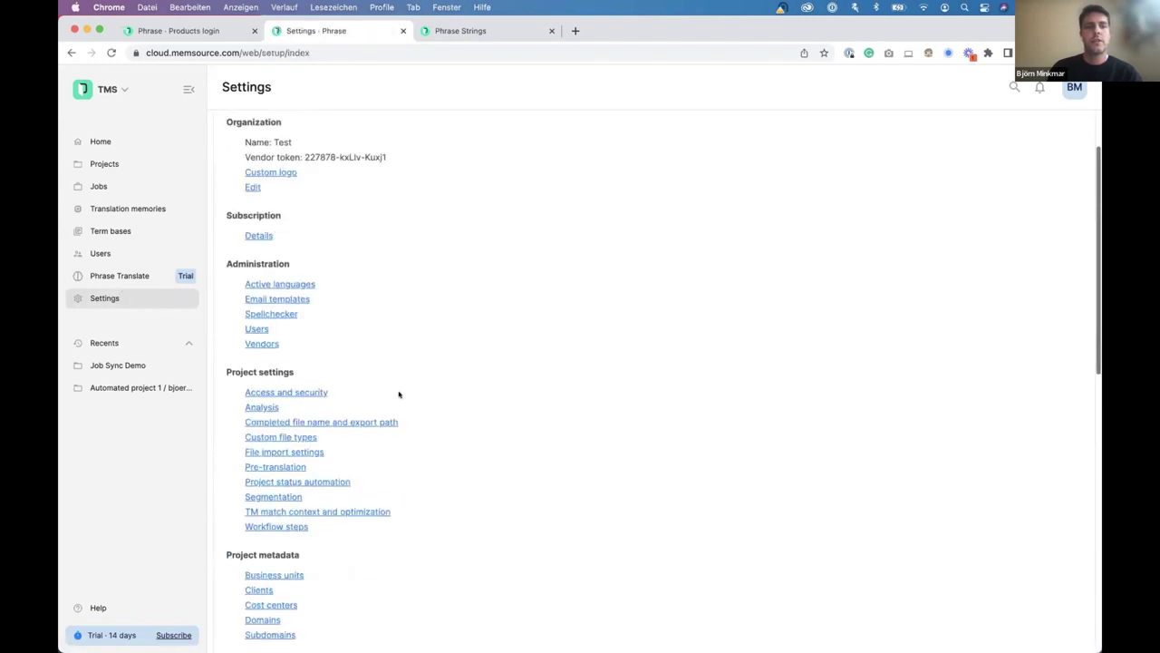
scroll(399, 391, up, 2)
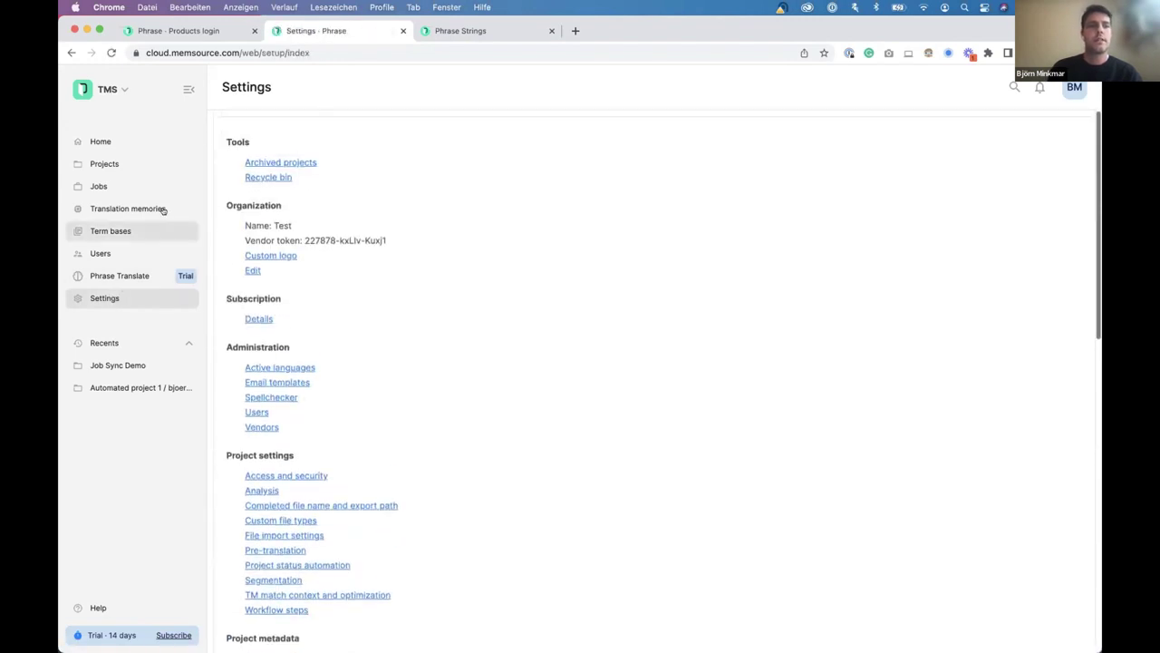
click(488, 30)
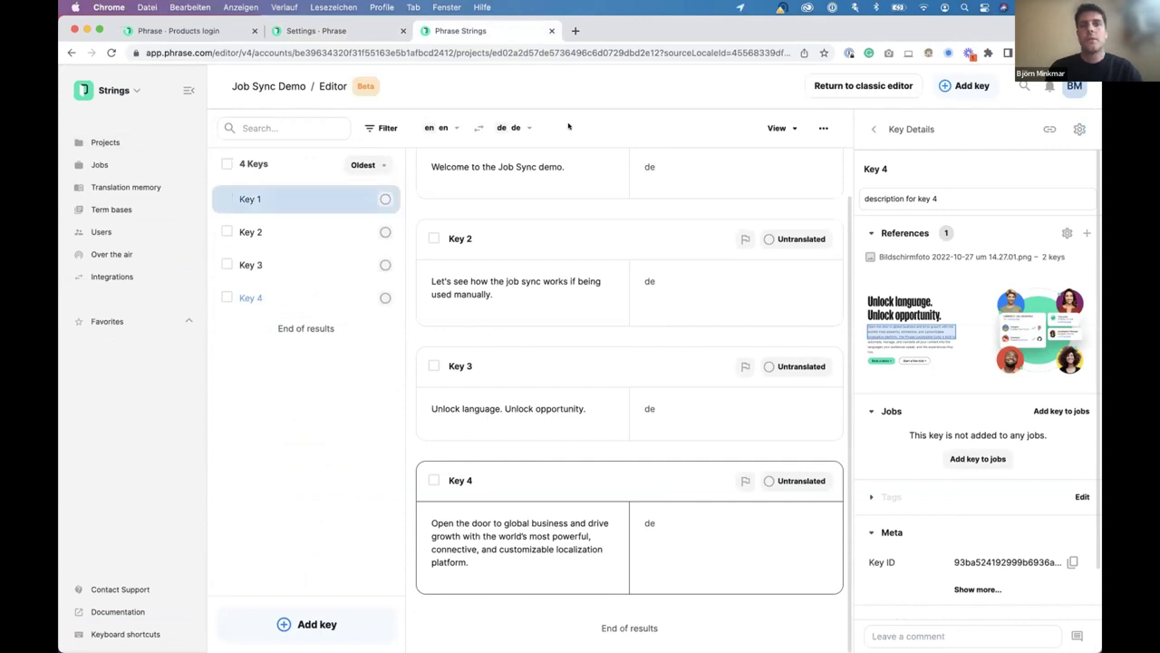
click(126, 161)
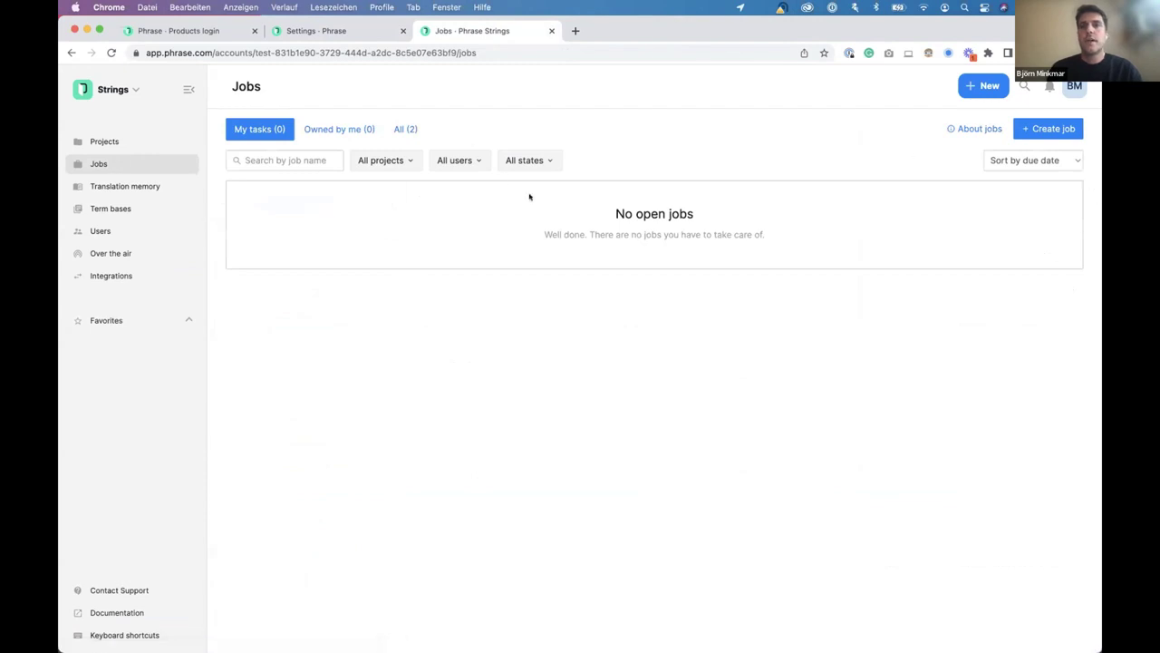
- Start a new Strings job for Job Sync Demo with the briefing 'simpyl job riefing'
click(1043, 129)
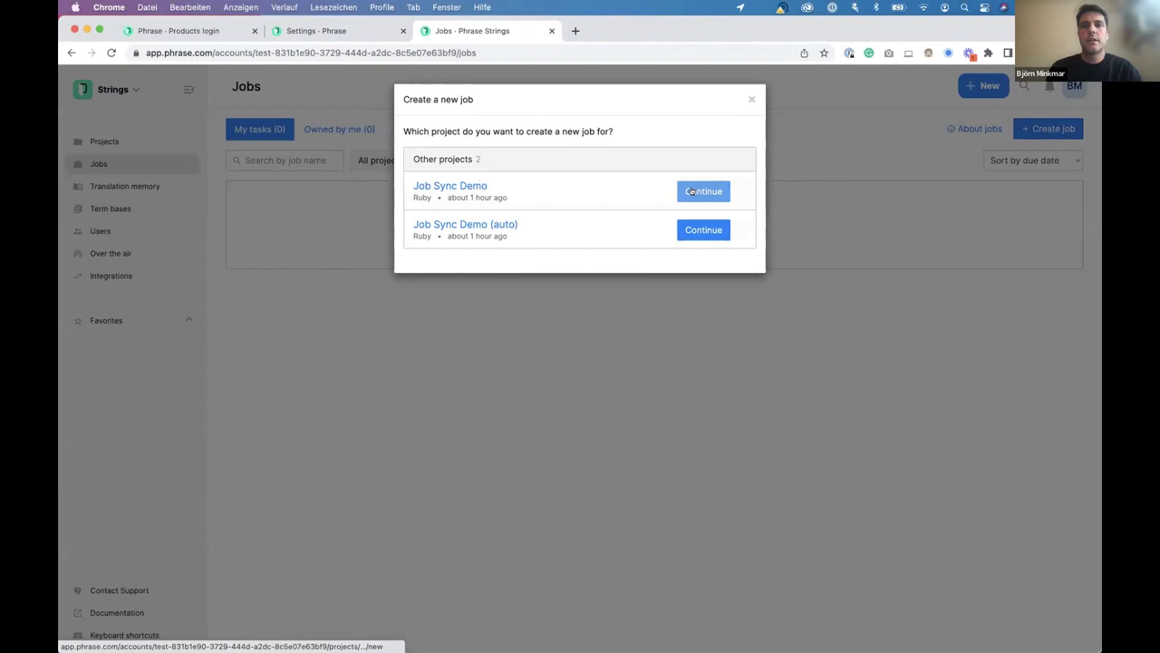
click(691, 191)
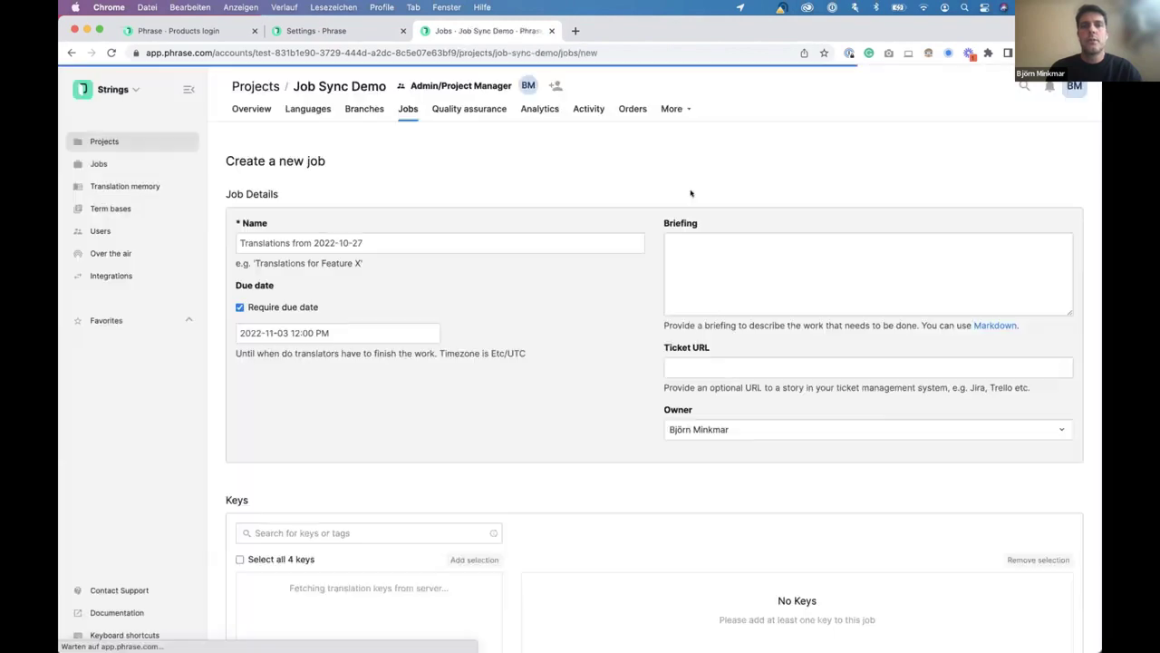
click(687, 259)
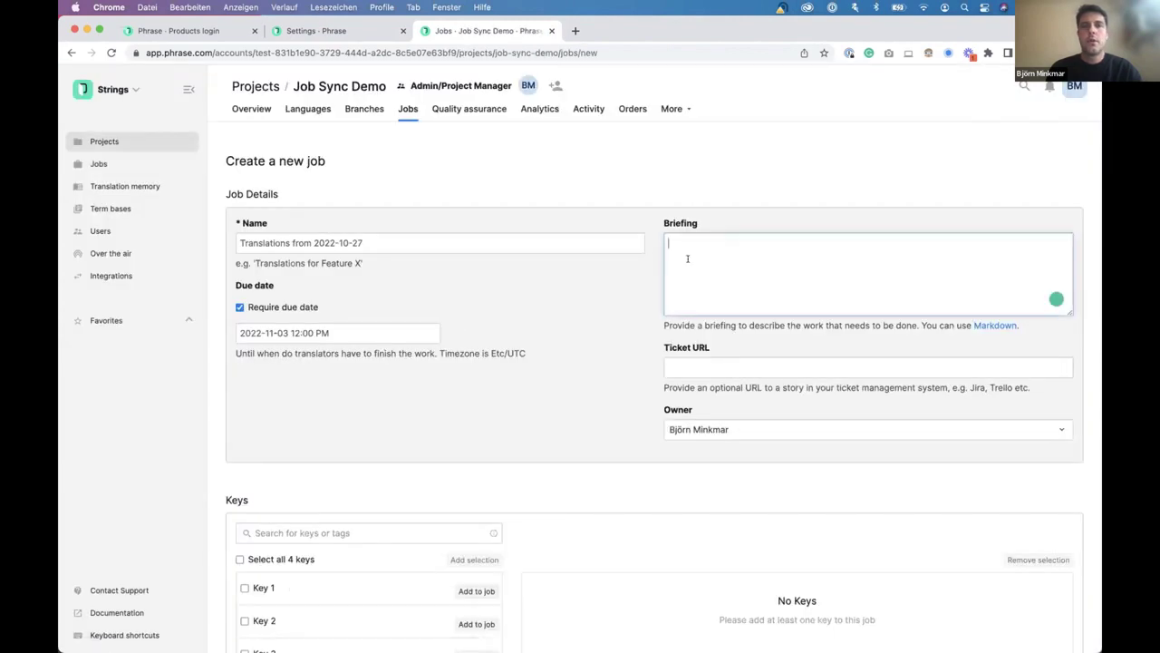
text(s)
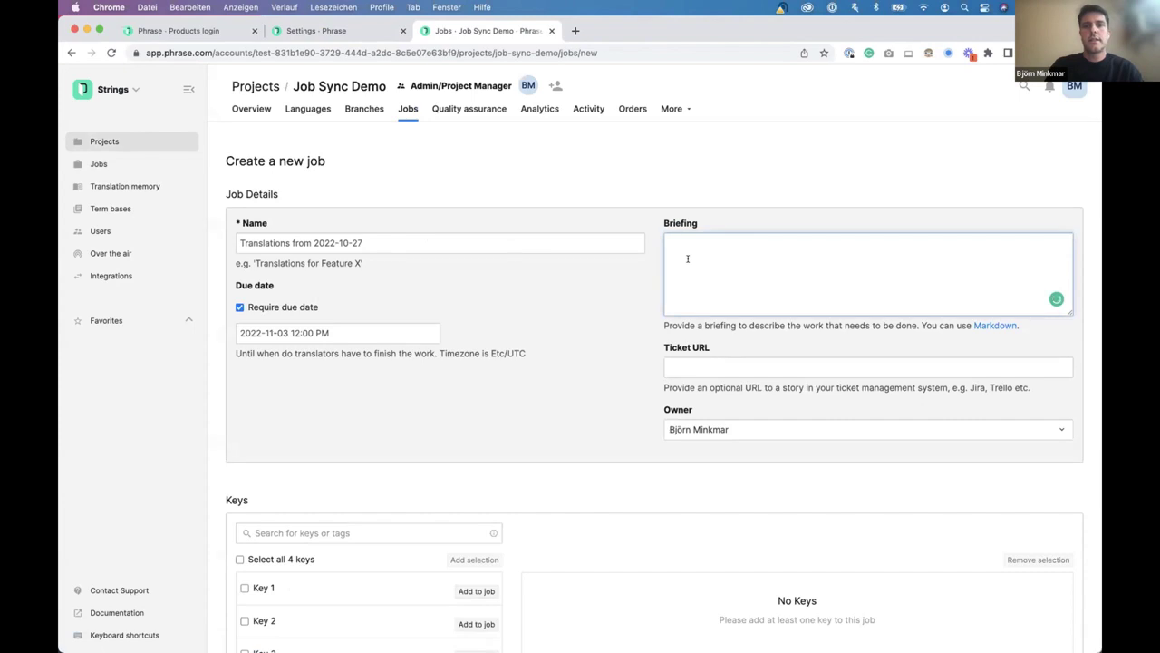
text(impyl)
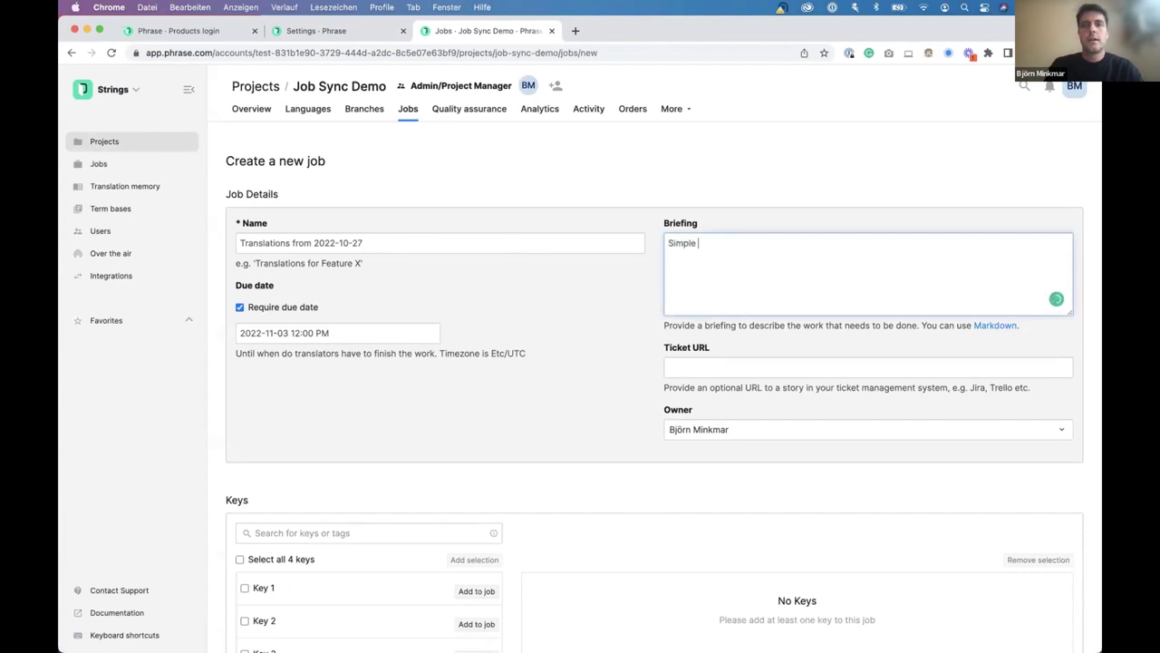
text( job r)
text(iefing)
click(586, 381)
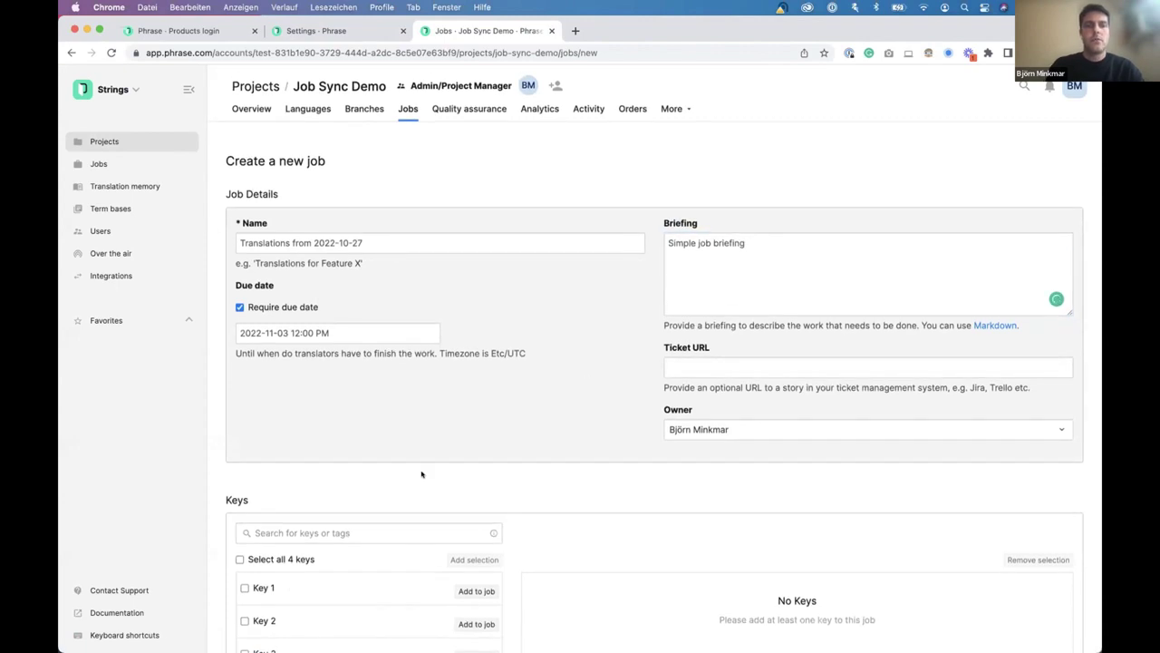
- Add all 4 keys with de as target language, create and start the job
scroll(421, 473, down, 5)
click(240, 197)
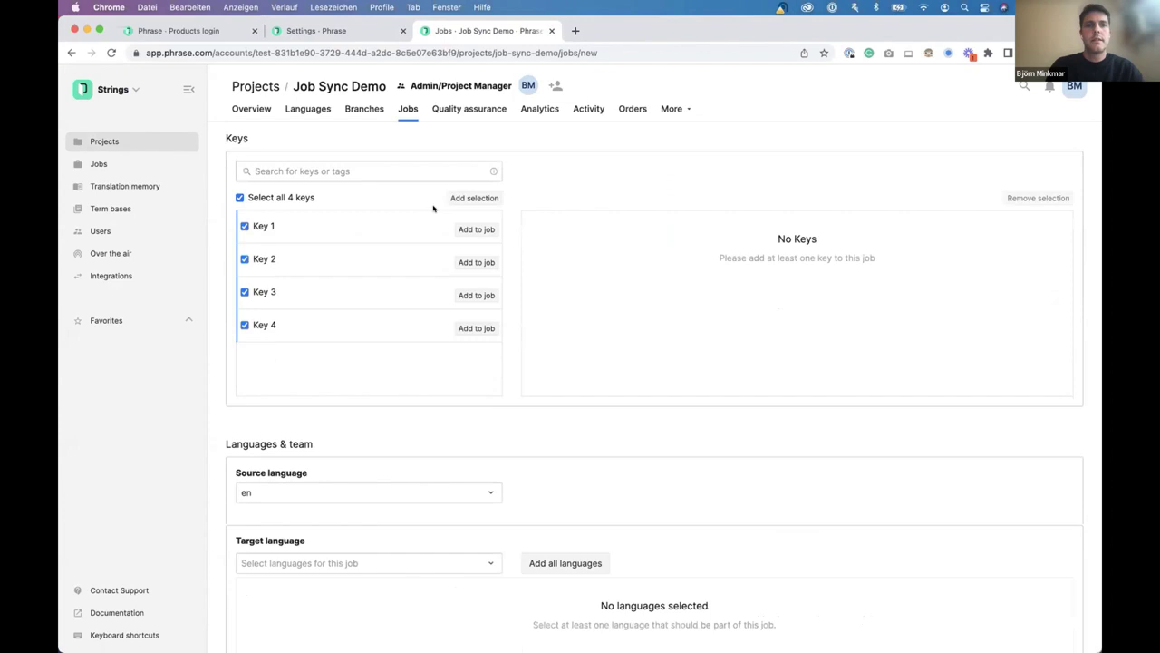
click(474, 198)
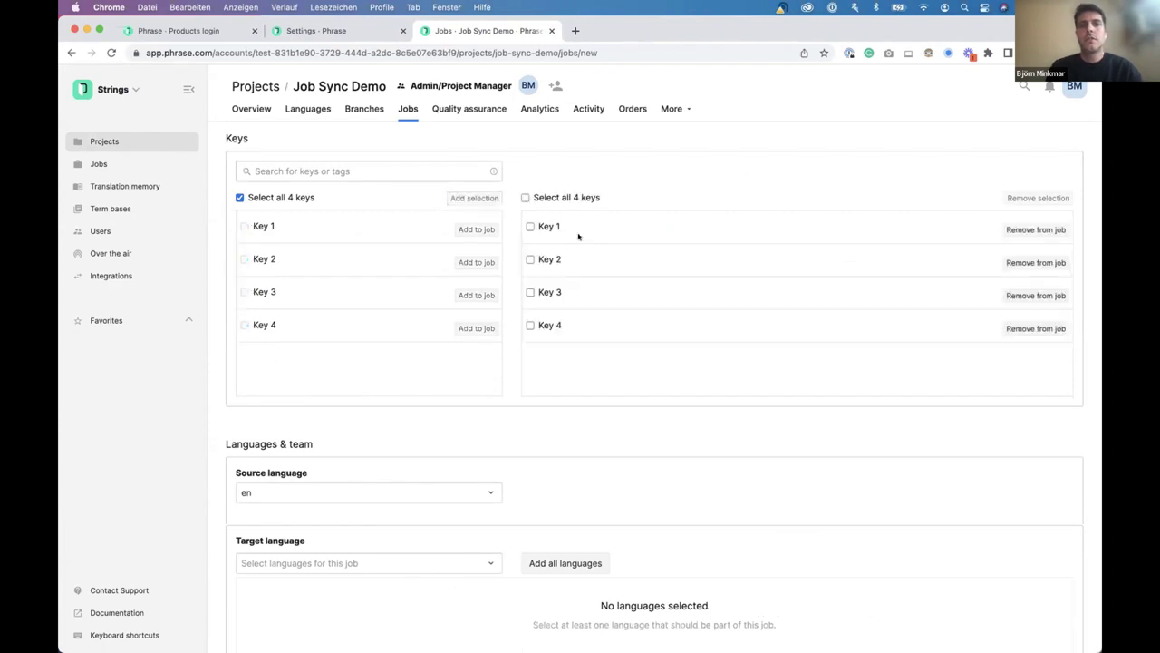
scroll(560, 293, down, 3)
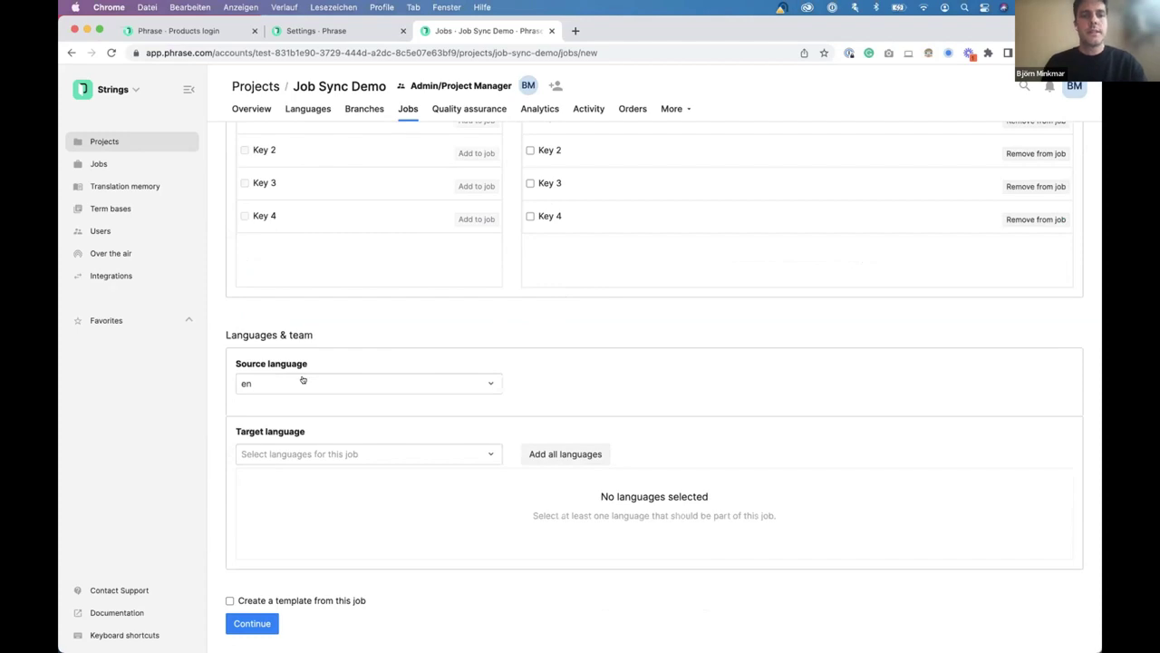
click(363, 454)
click(360, 478)
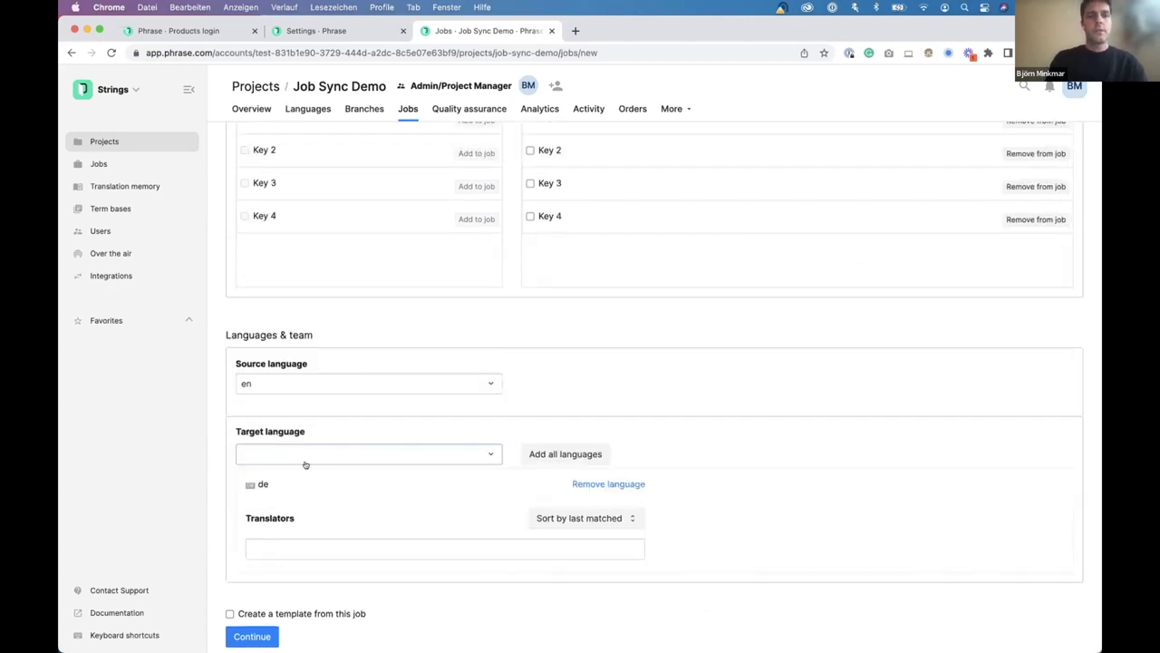
click(268, 624)
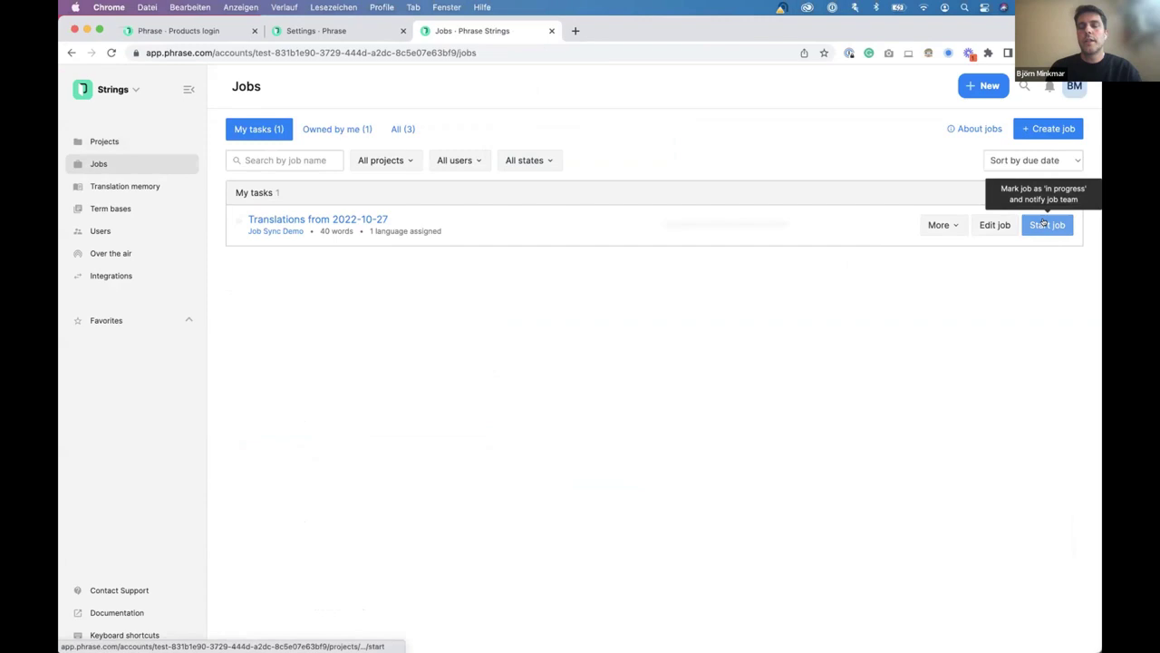
click(1045, 226)
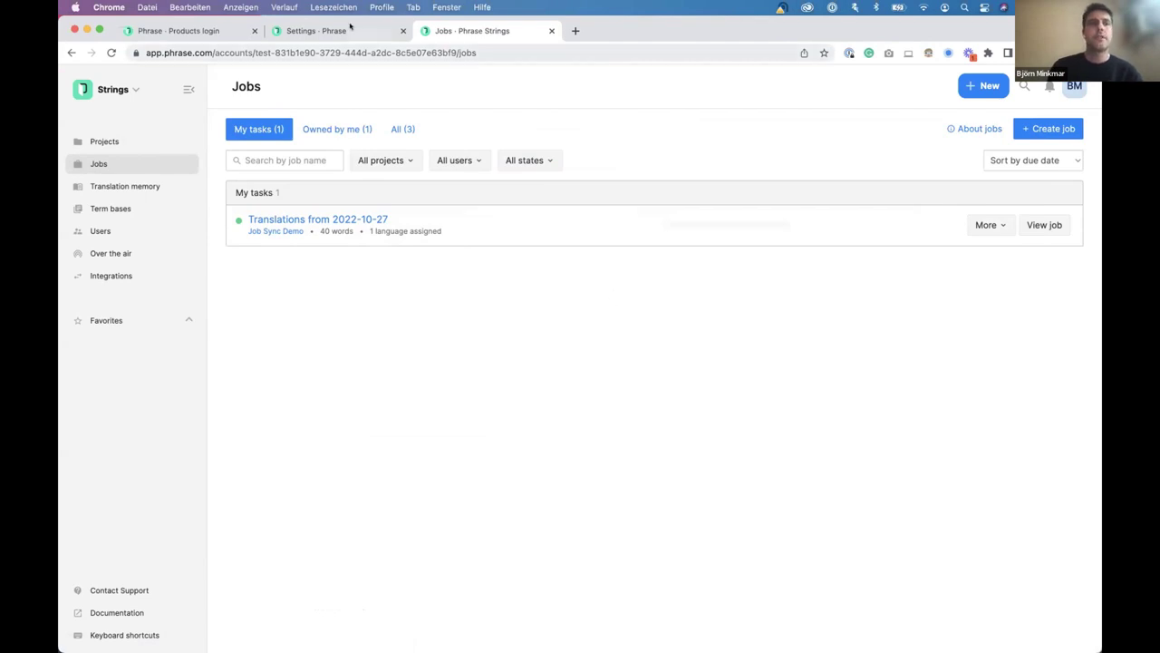
click(351, 29)
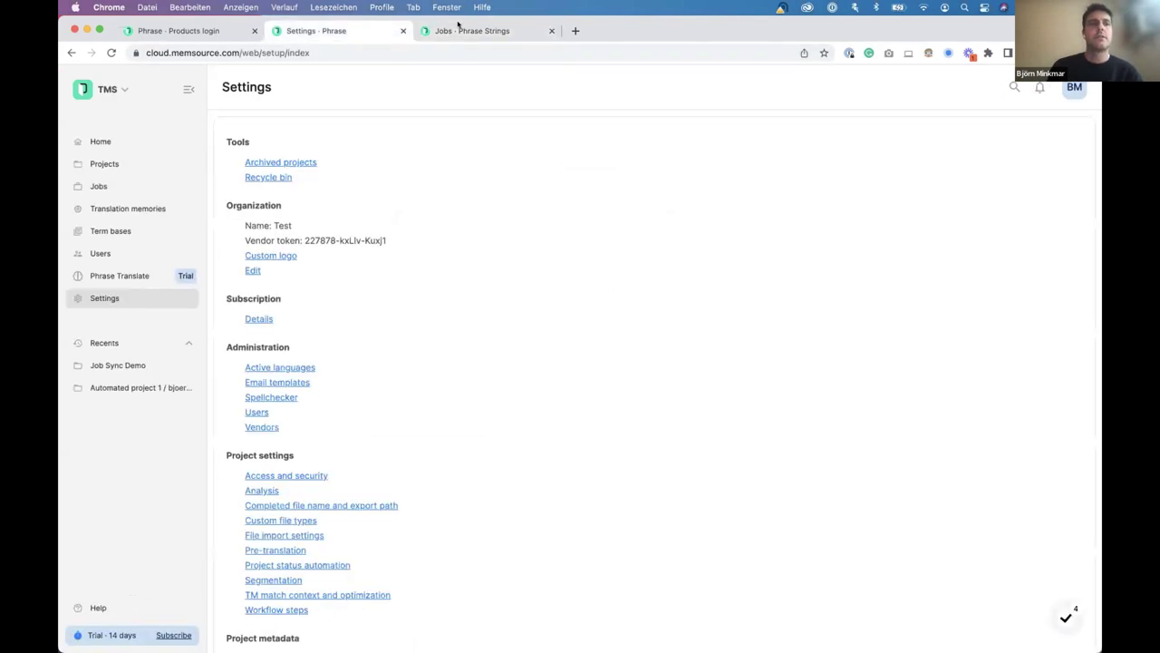
- In Job Sync Demo, create a job from the Phrase Job Sync Demo repository file Translations from 2022-10-27
click(105, 164)
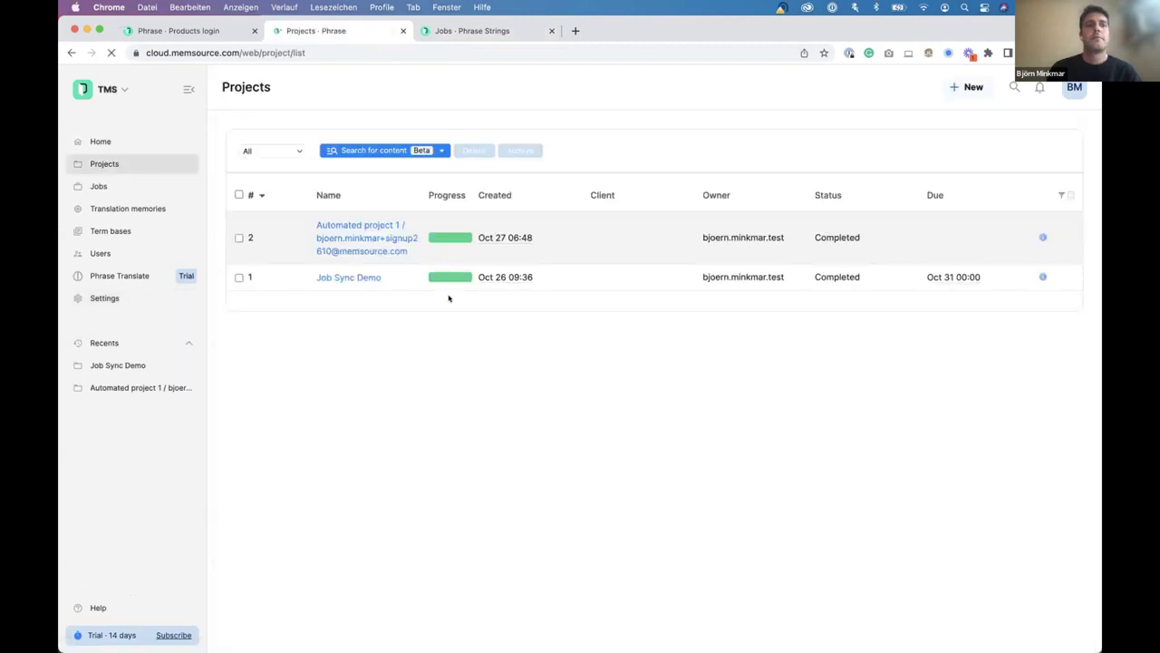
click(369, 278)
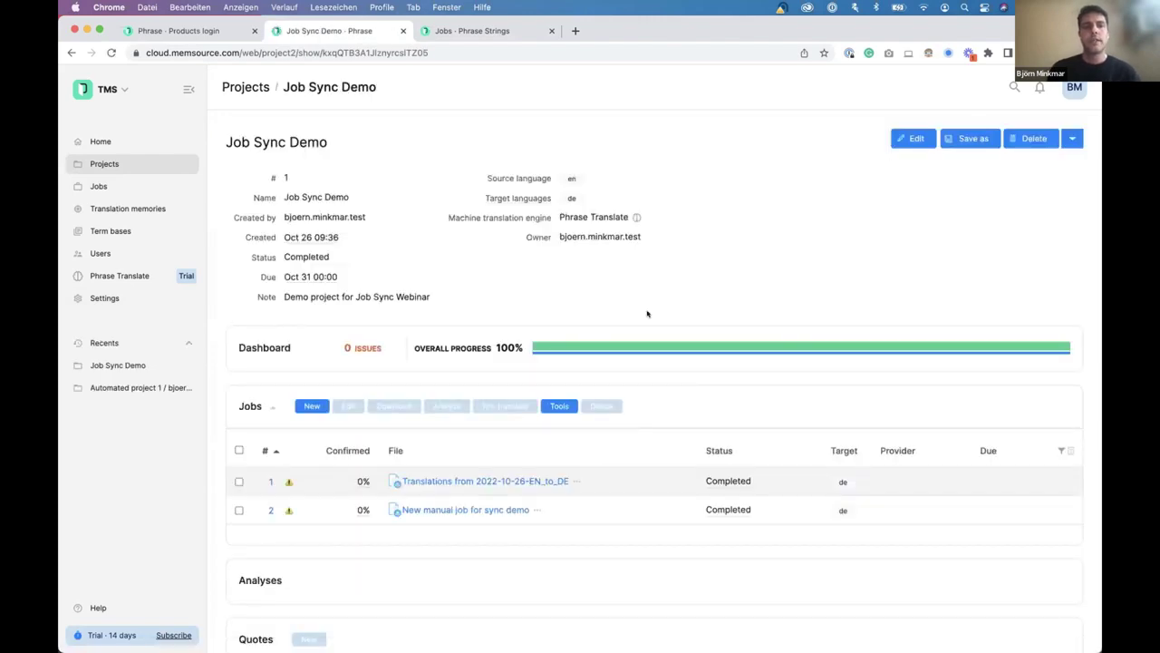
scroll(611, 277, down, 2)
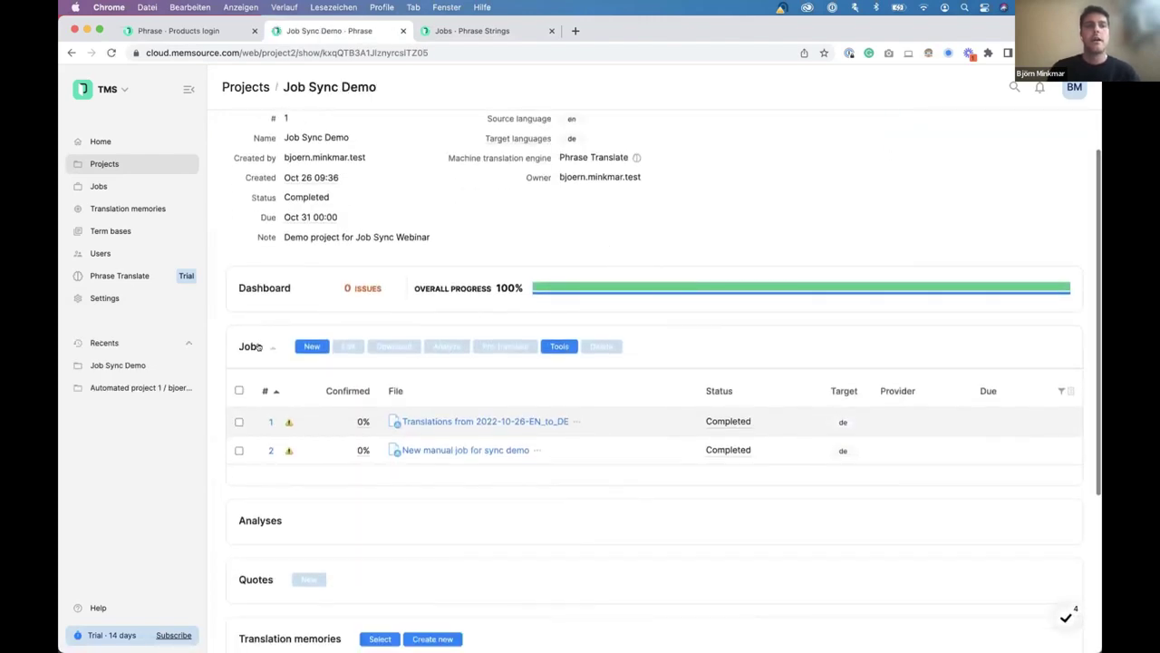
click(312, 347)
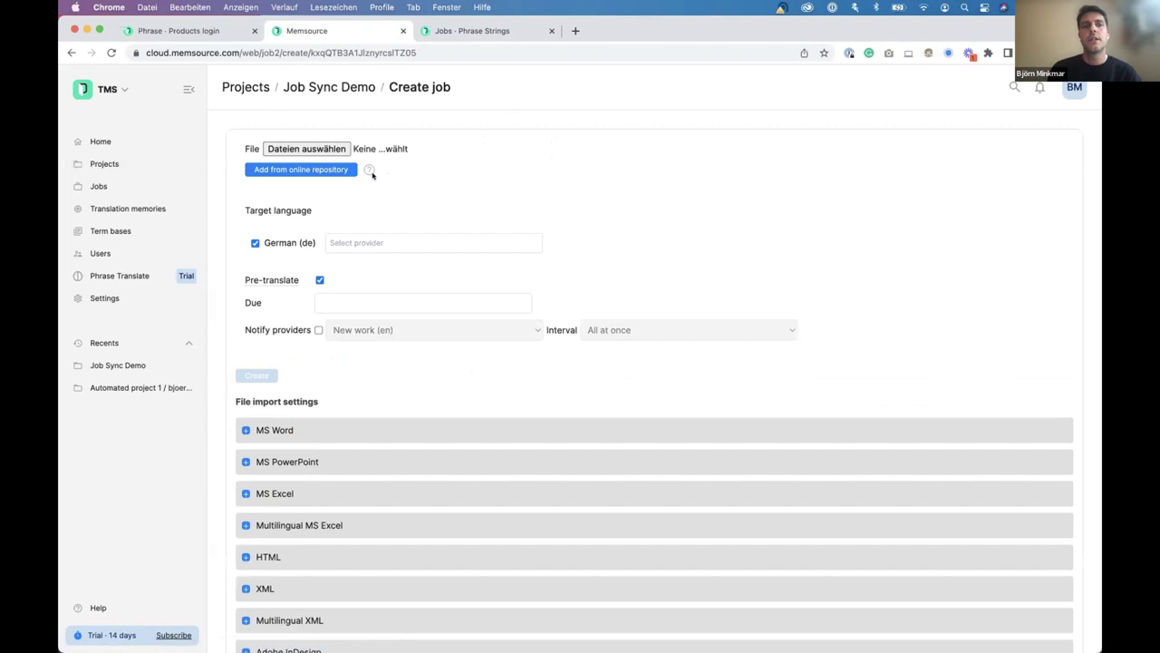
click(311, 170)
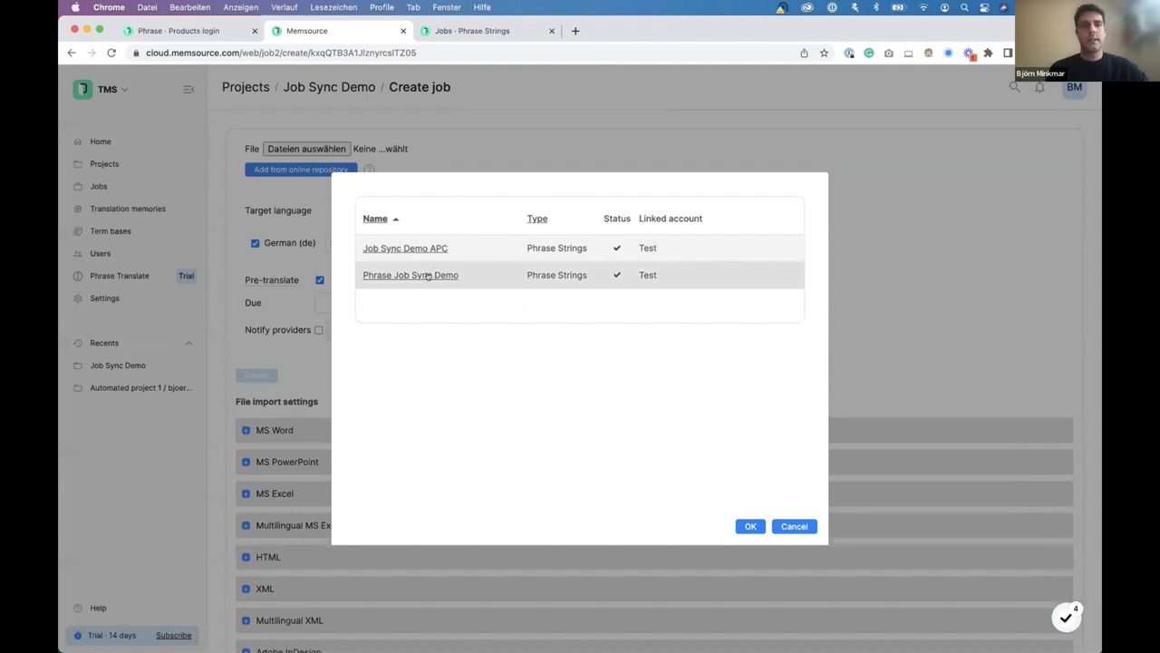
click(428, 274)
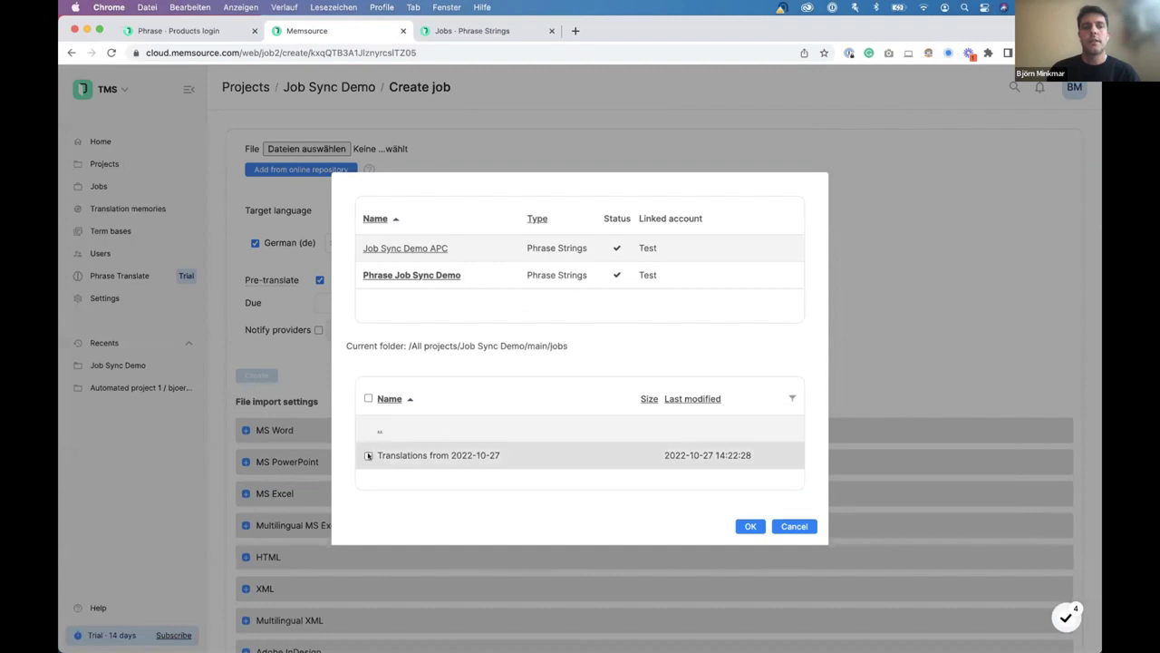
click(751, 526)
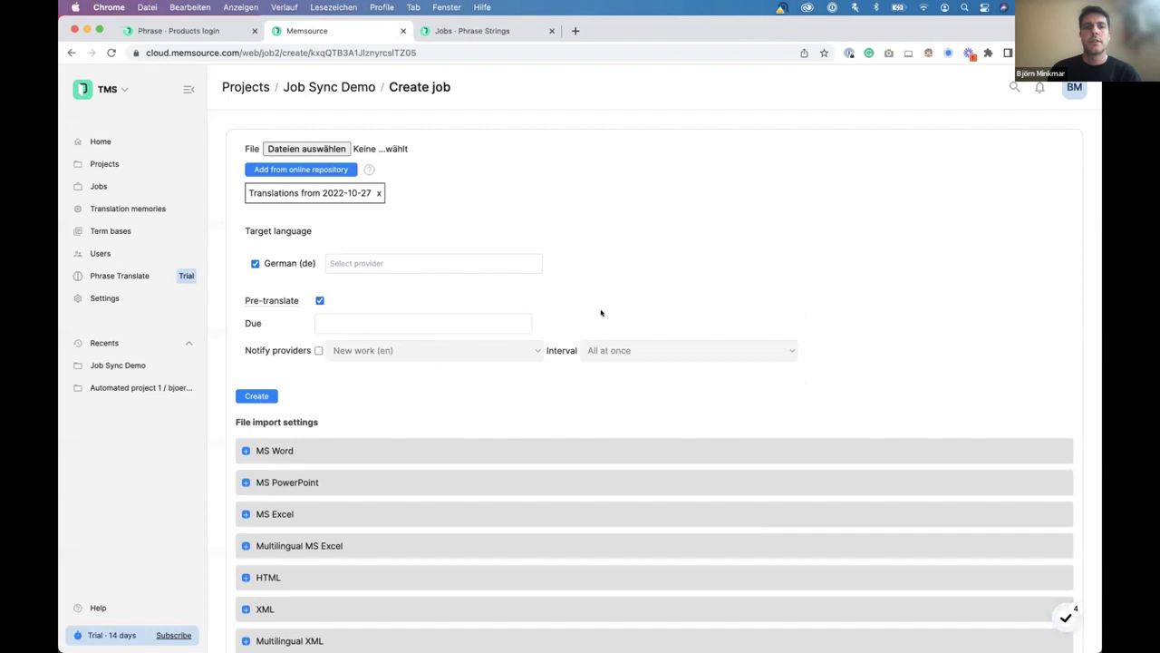
click(264, 396)
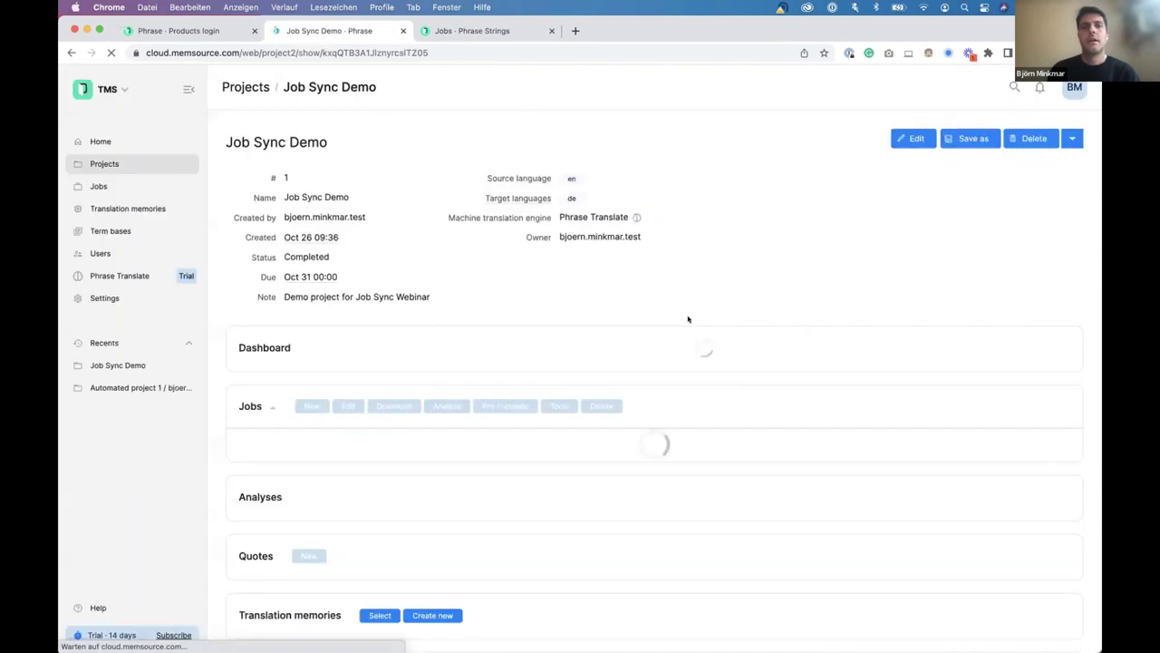
- Open job 3 in the editor and review the German translations of segments 2–5
scroll(688, 319, down, 2)
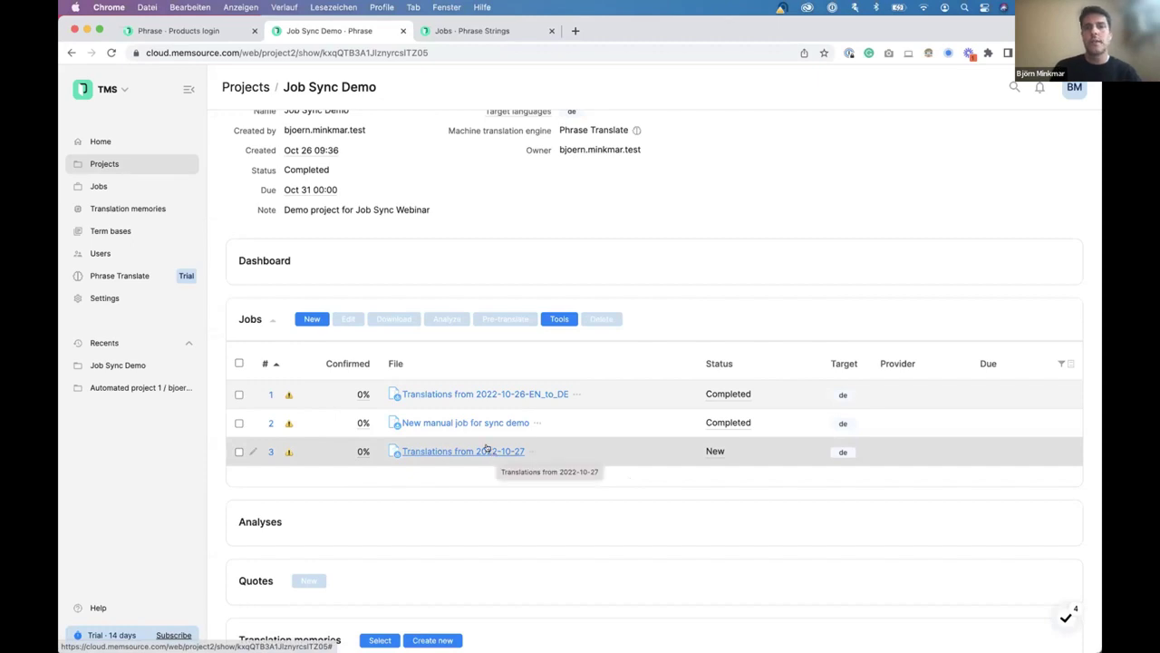
click(487, 448)
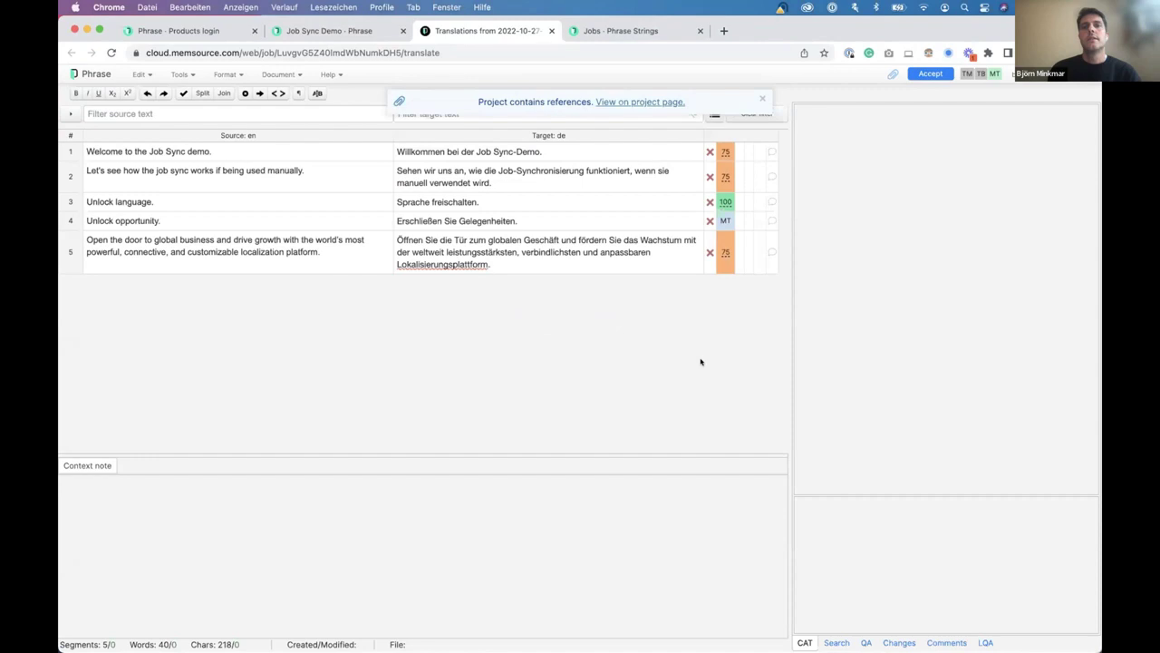
click(540, 175)
click(530, 200)
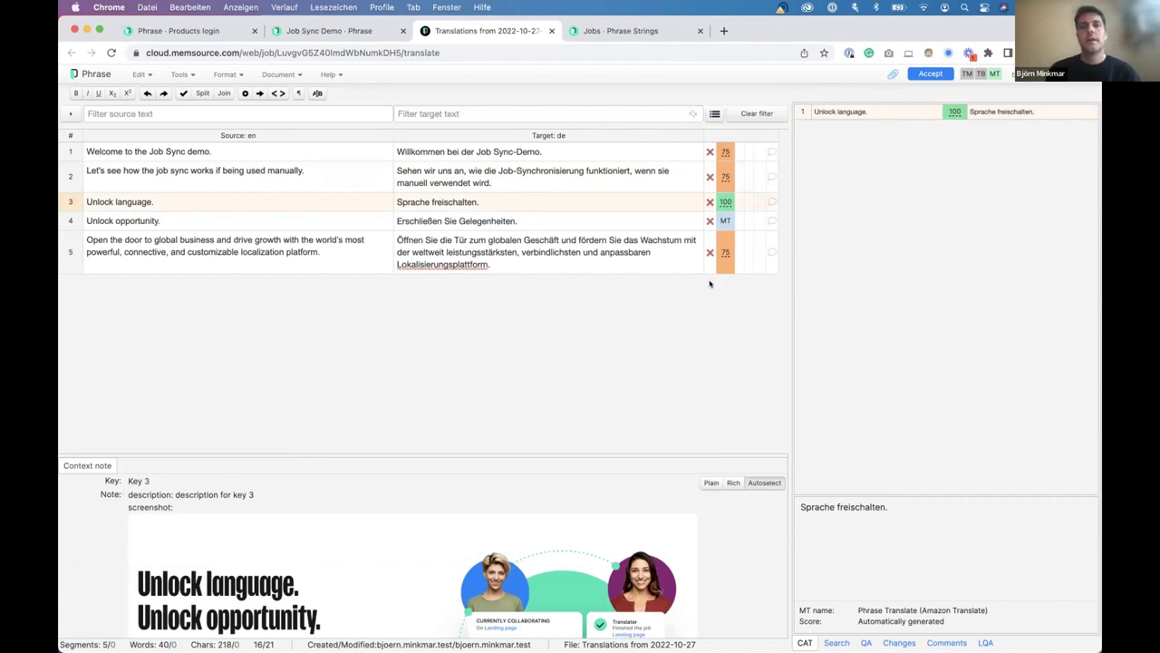
click(611, 219)
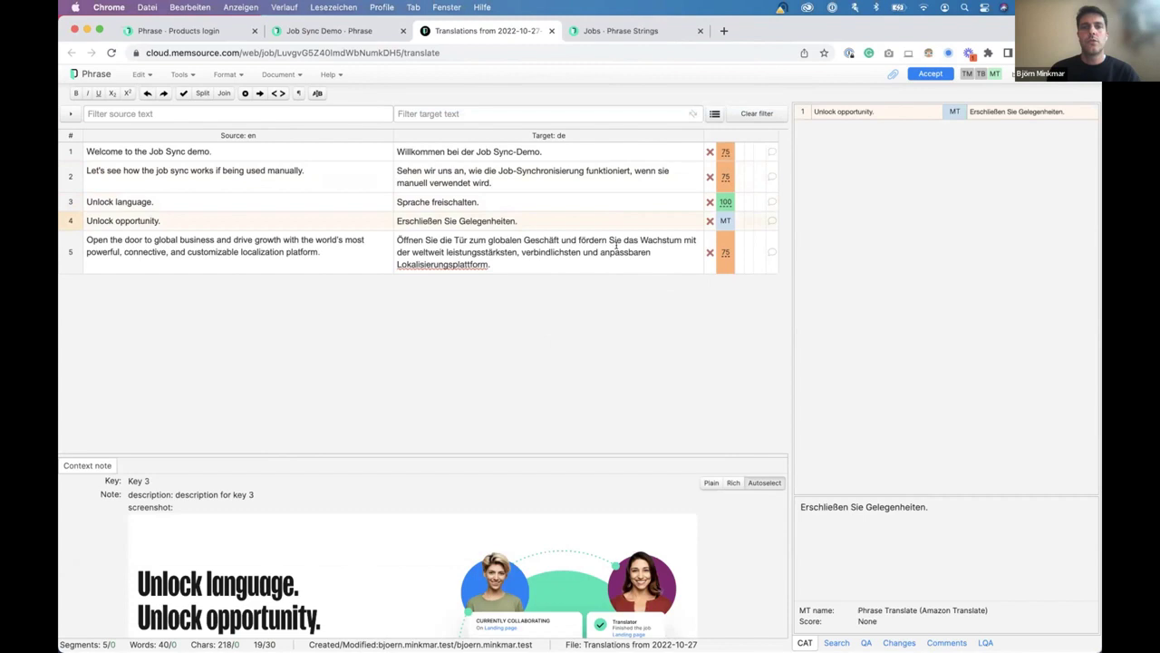
click(617, 245)
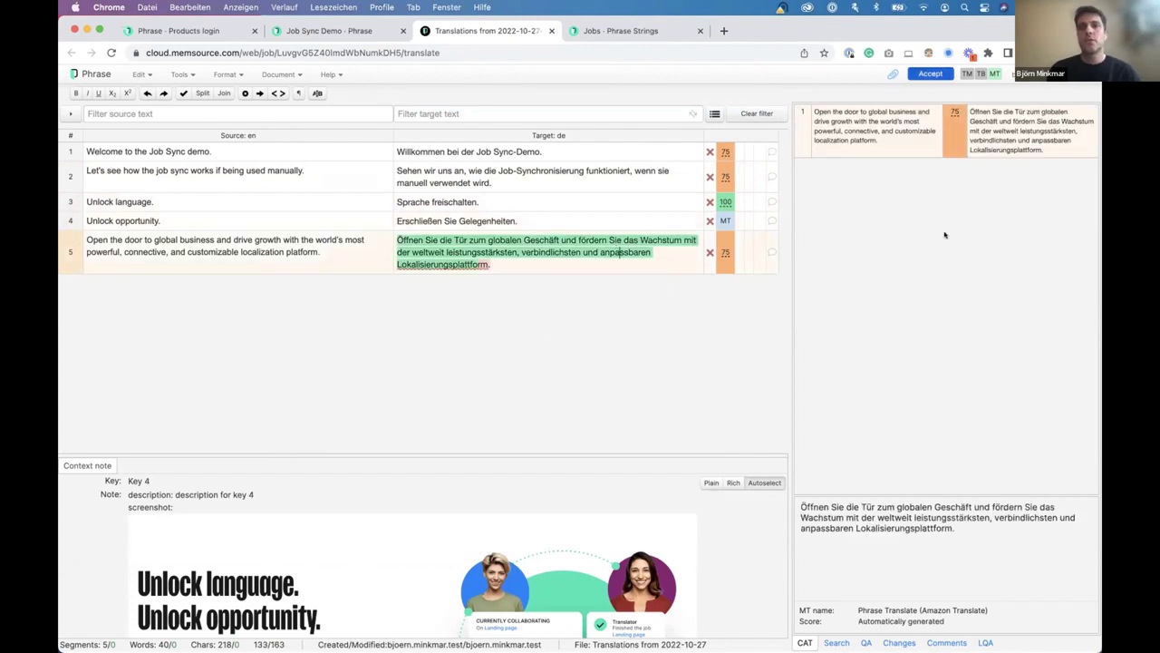
- Accept the job, mark it Completed, and close the editor
key(Return)
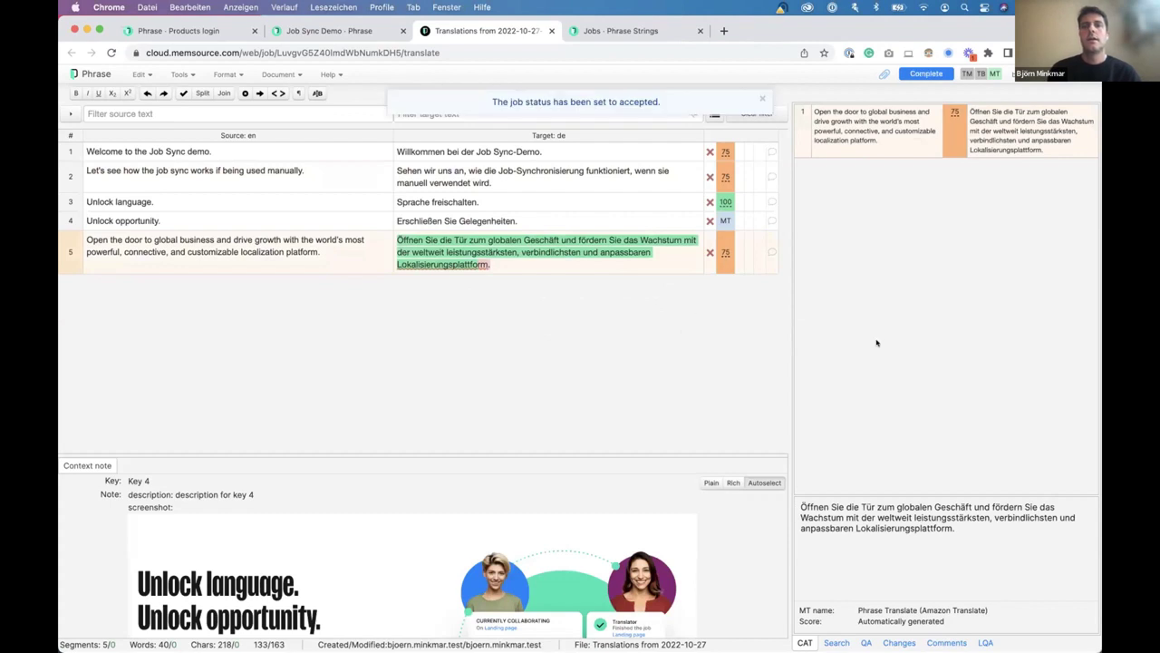
click(934, 76)
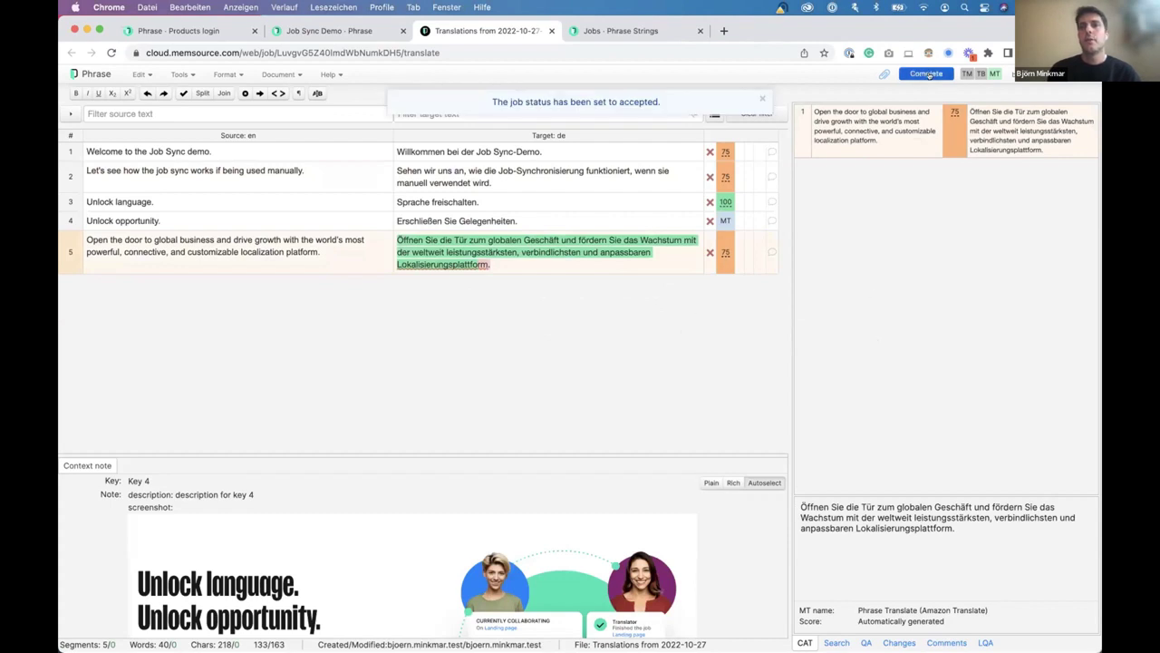
click(679, 326)
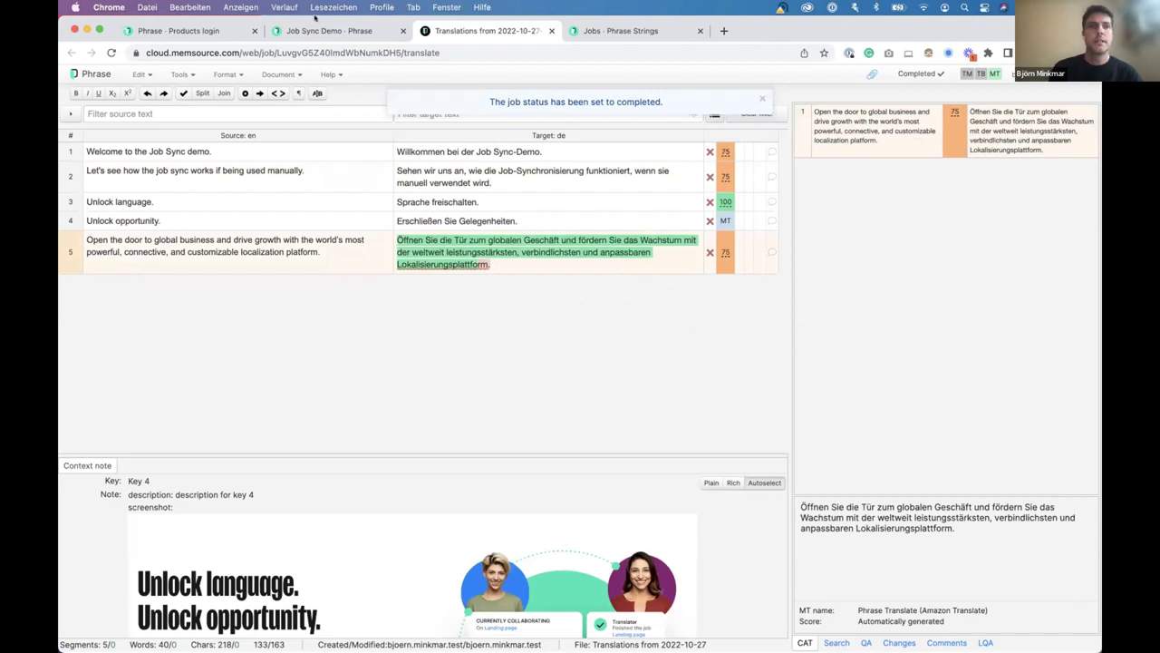
click(550, 31)
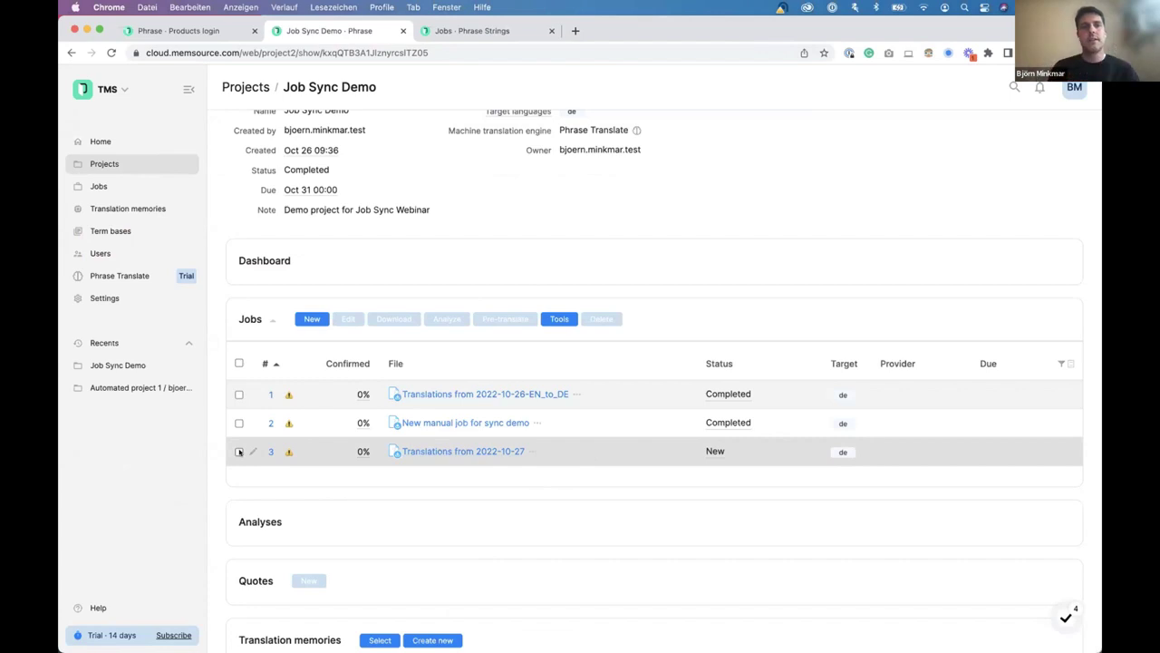
- Export job 3, Translations from 2022-10-27, to the online repository
click(239, 451)
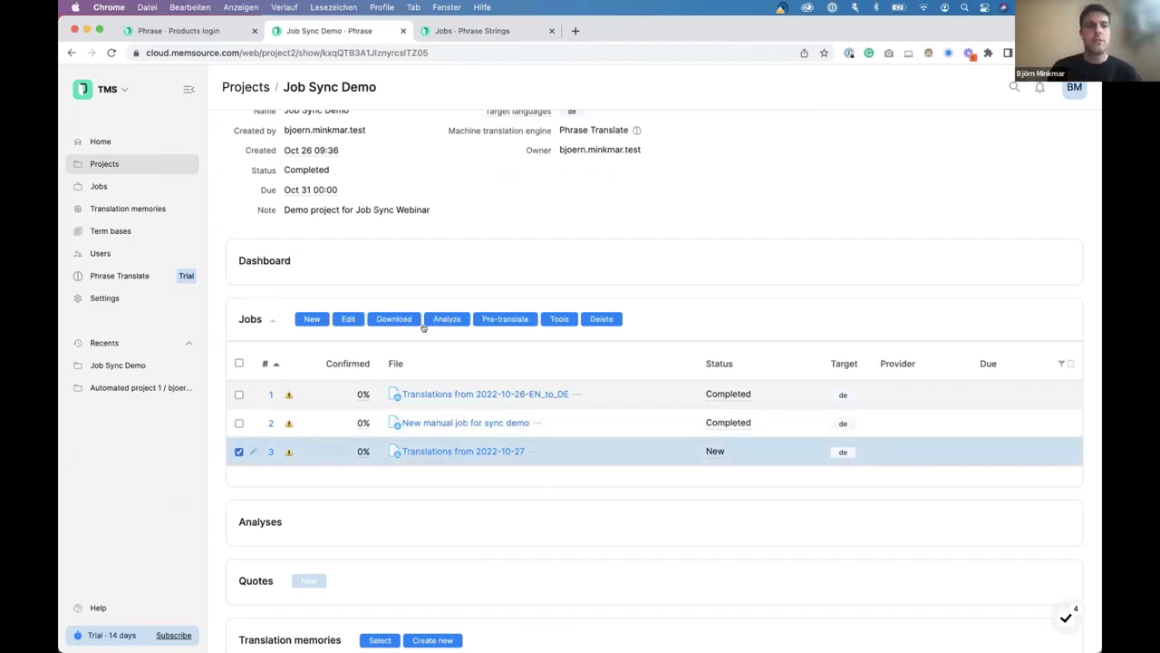
click(403, 319)
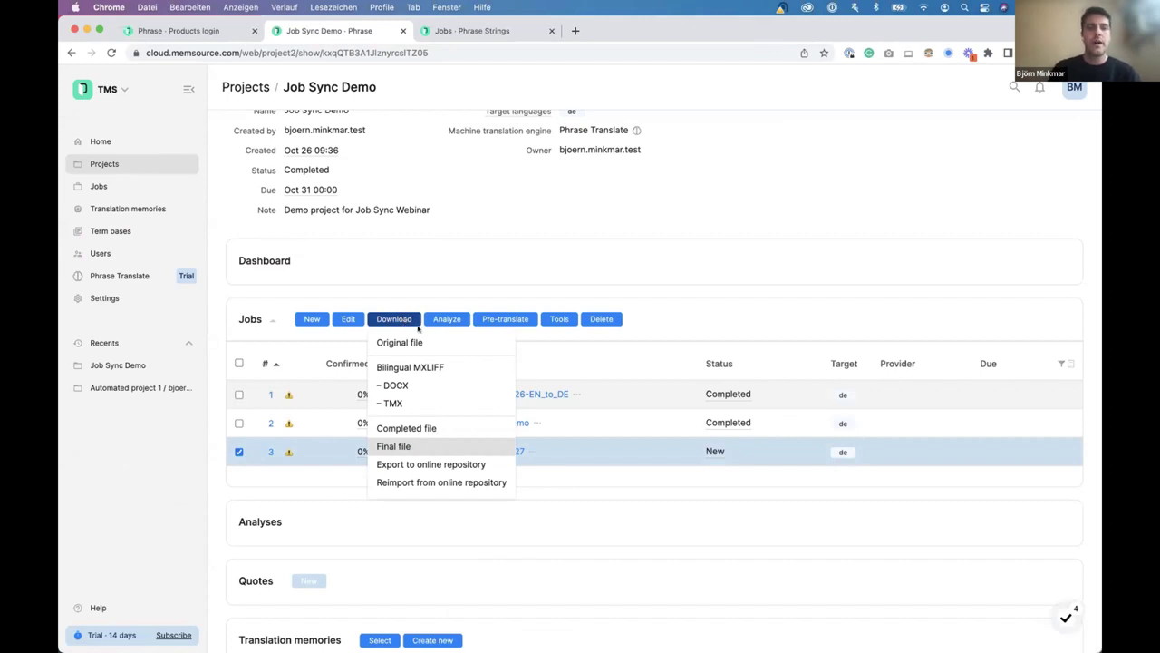
click(443, 463)
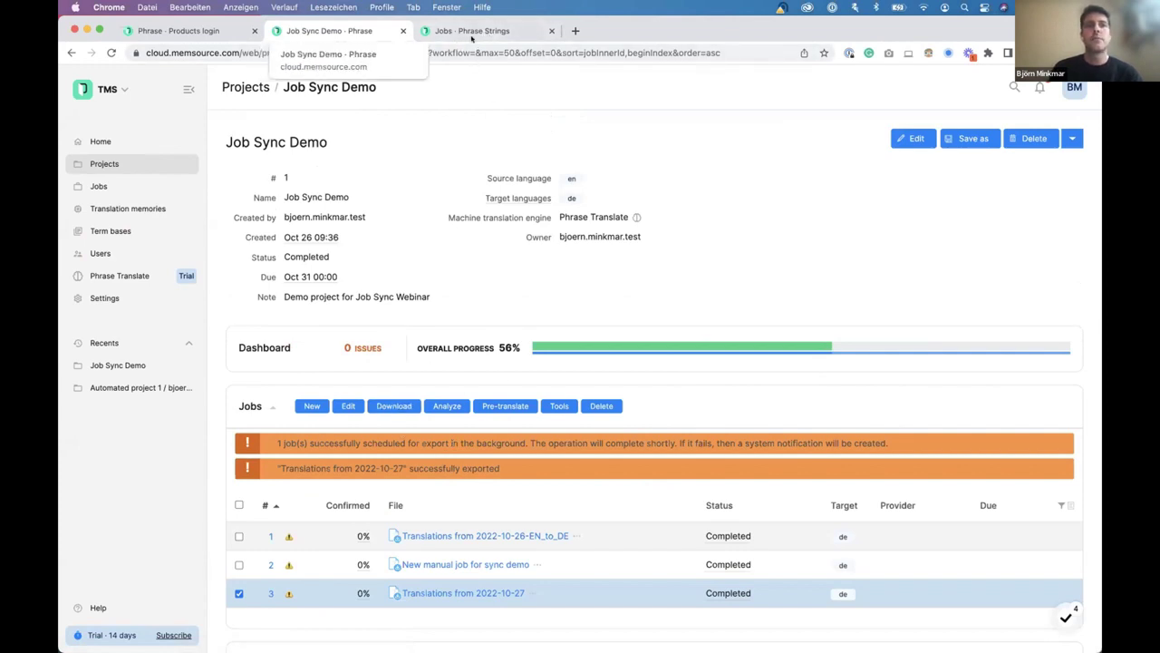
- Switch to Phrase Strings and open the Translations from 2022-10-27 job from All jobs
click(118, 89)
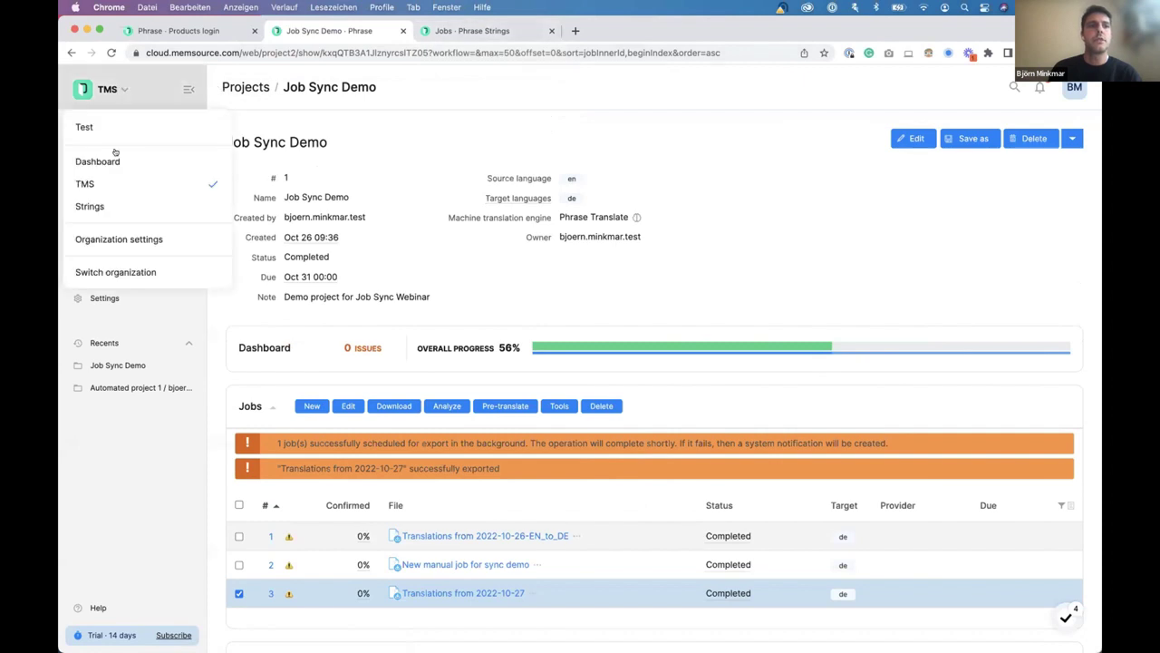
click(118, 208)
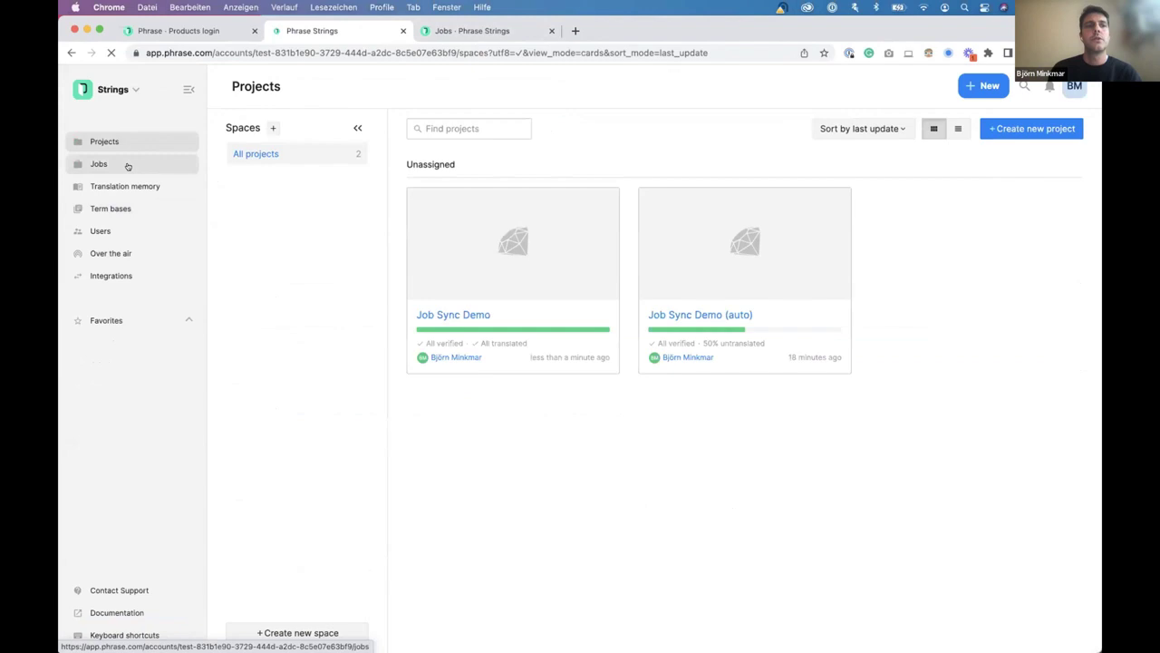
click(124, 165)
click(406, 129)
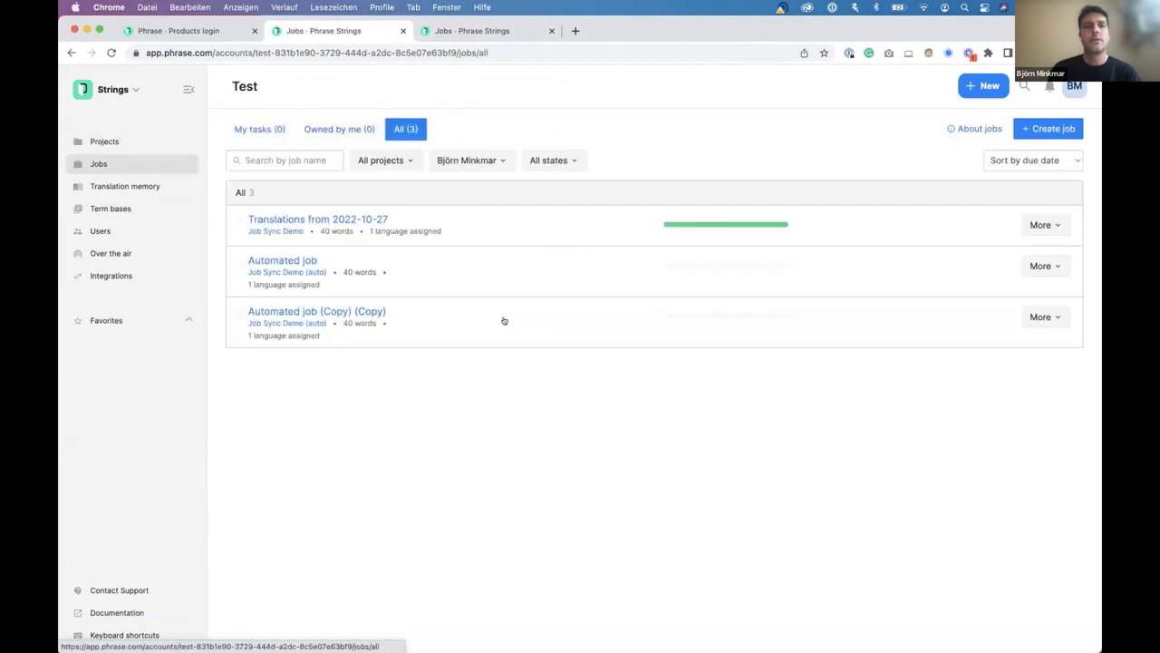
click(363, 220)
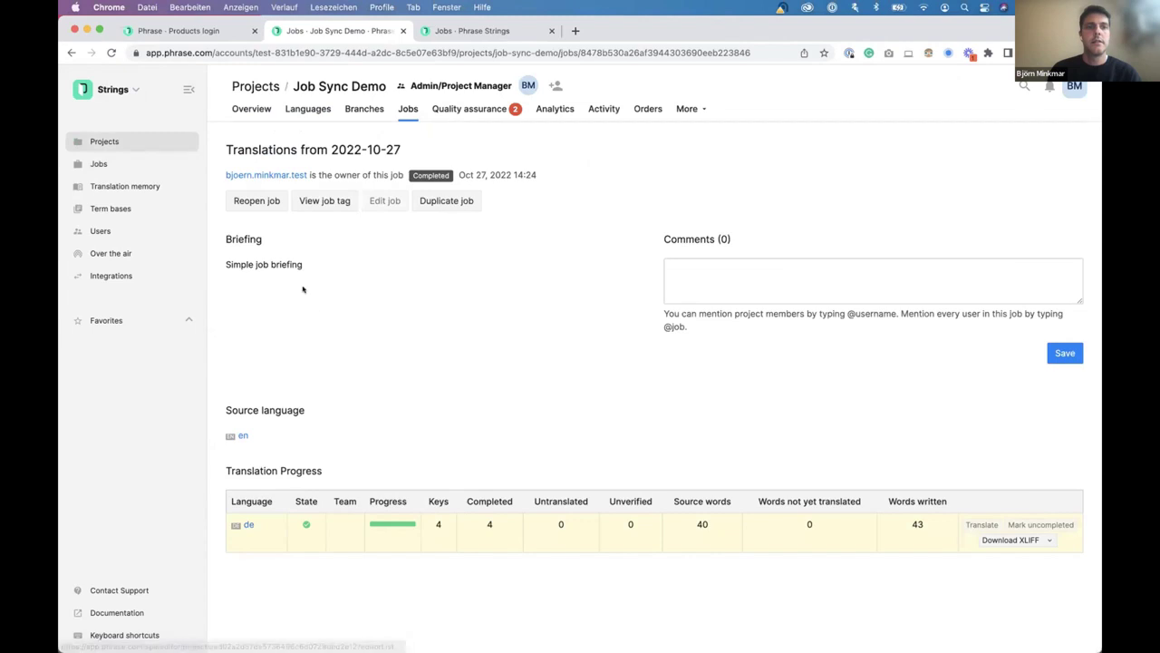
- Open the de language in the new editor from the project's Languages page
click(313, 109)
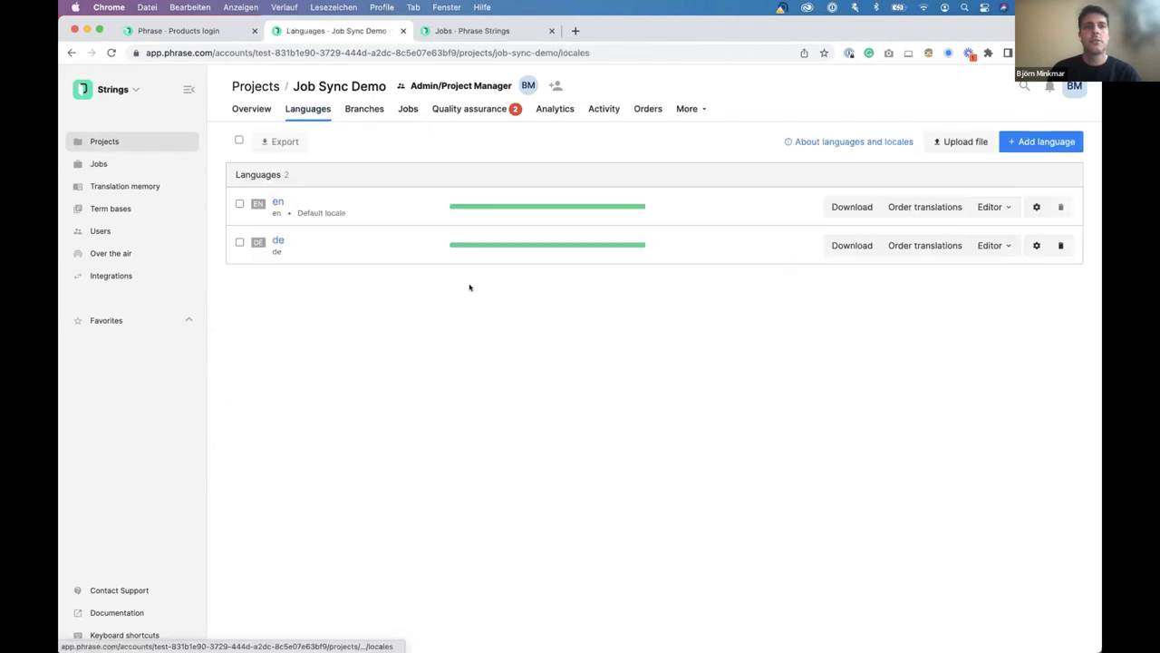
click(1002, 246)
click(1005, 245)
click(1003, 247)
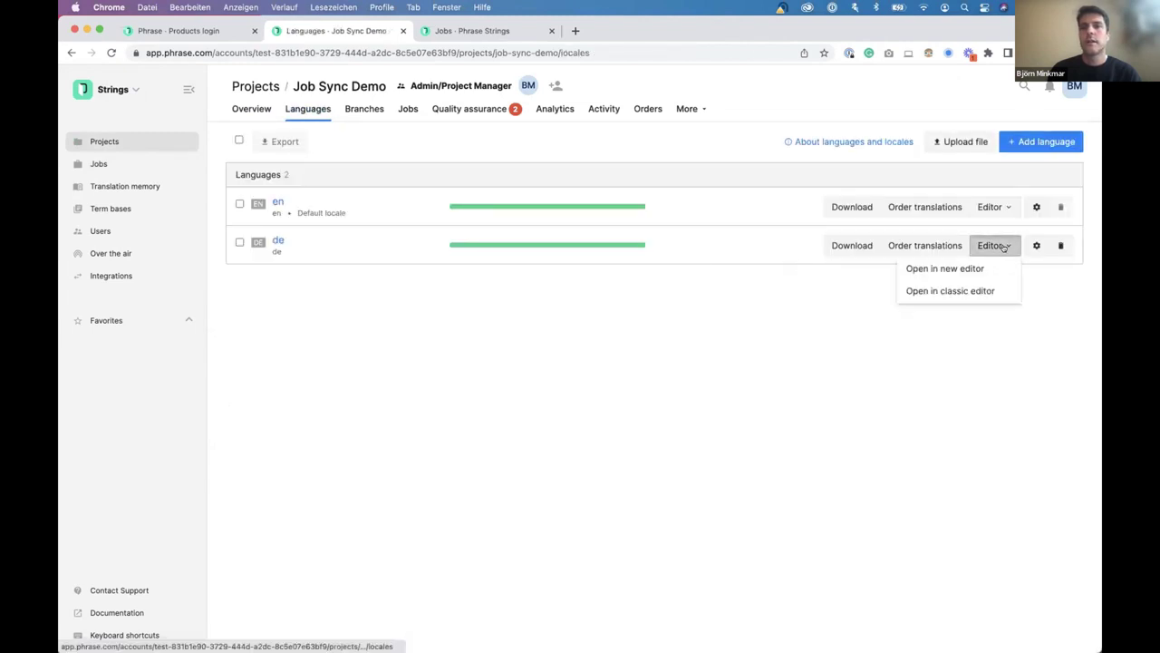
click(985, 267)
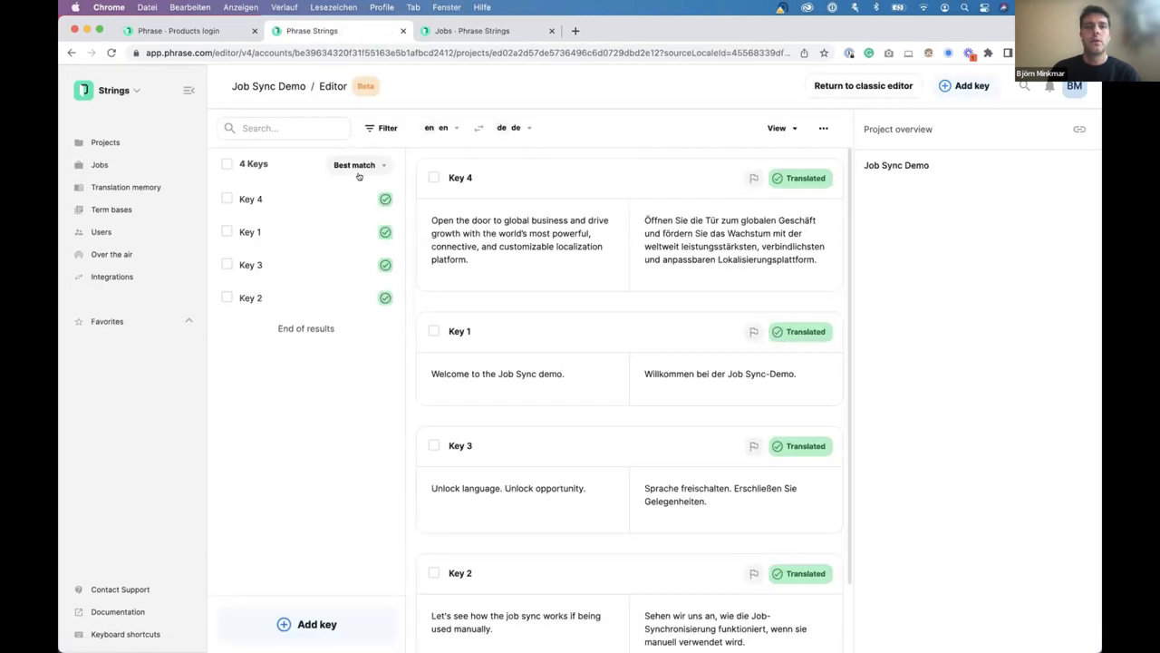
- Sort the keys by Oldest, scroll through their German translations, then return to Jobs
click(363, 167)
click(389, 293)
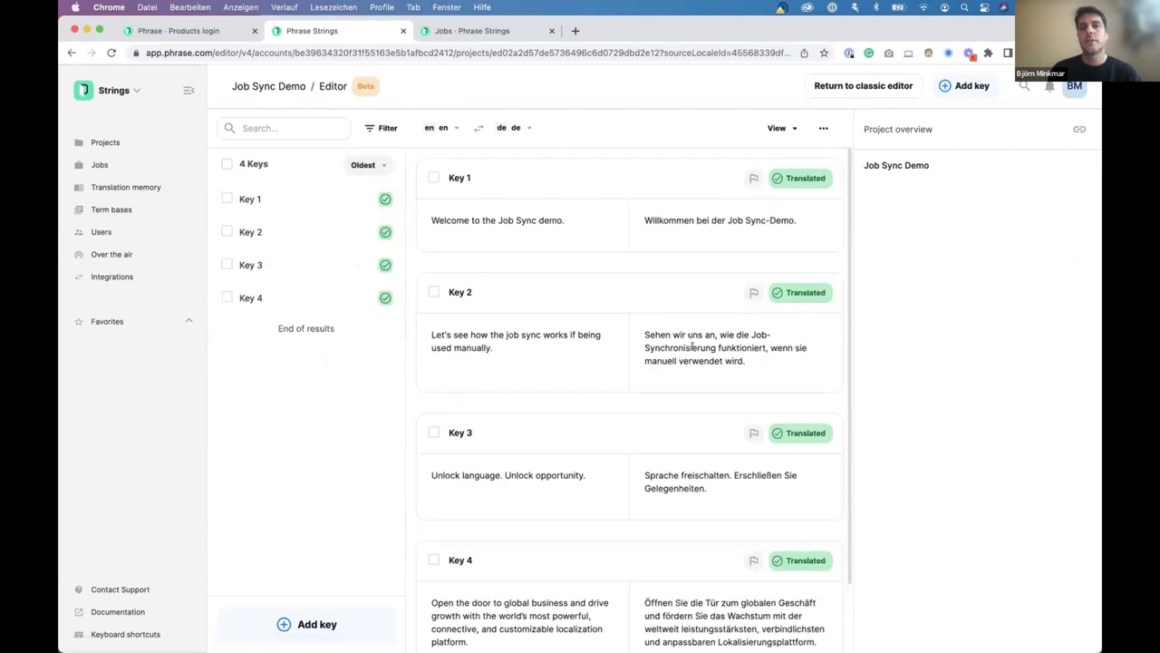
scroll(728, 462, down, 2)
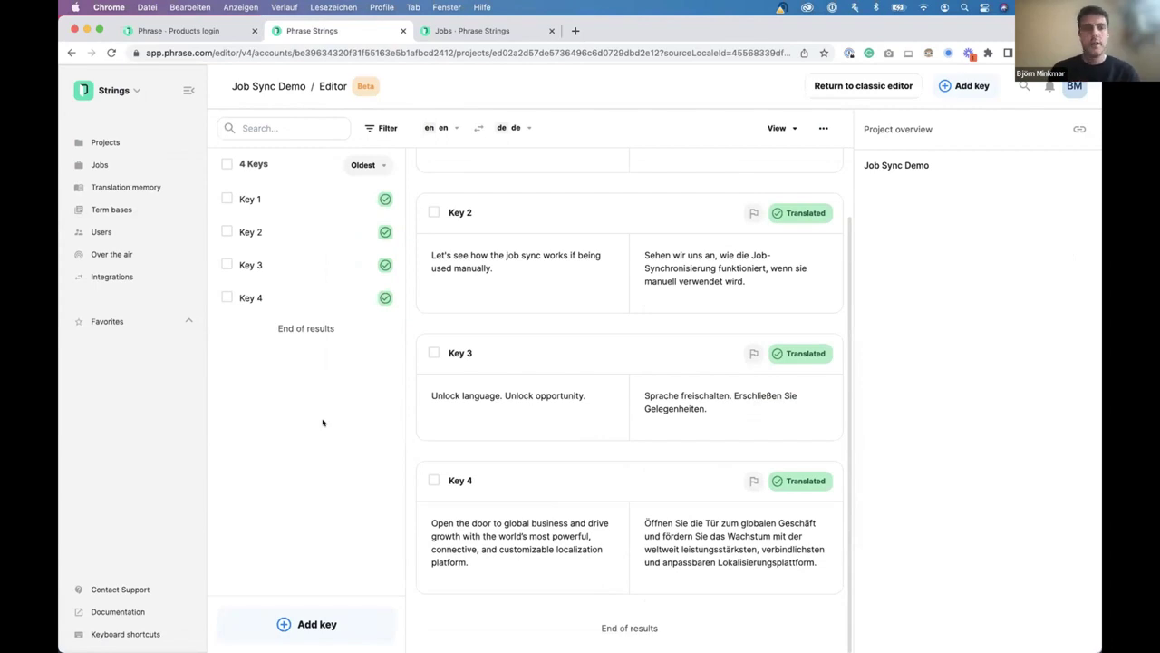
click(100, 164)
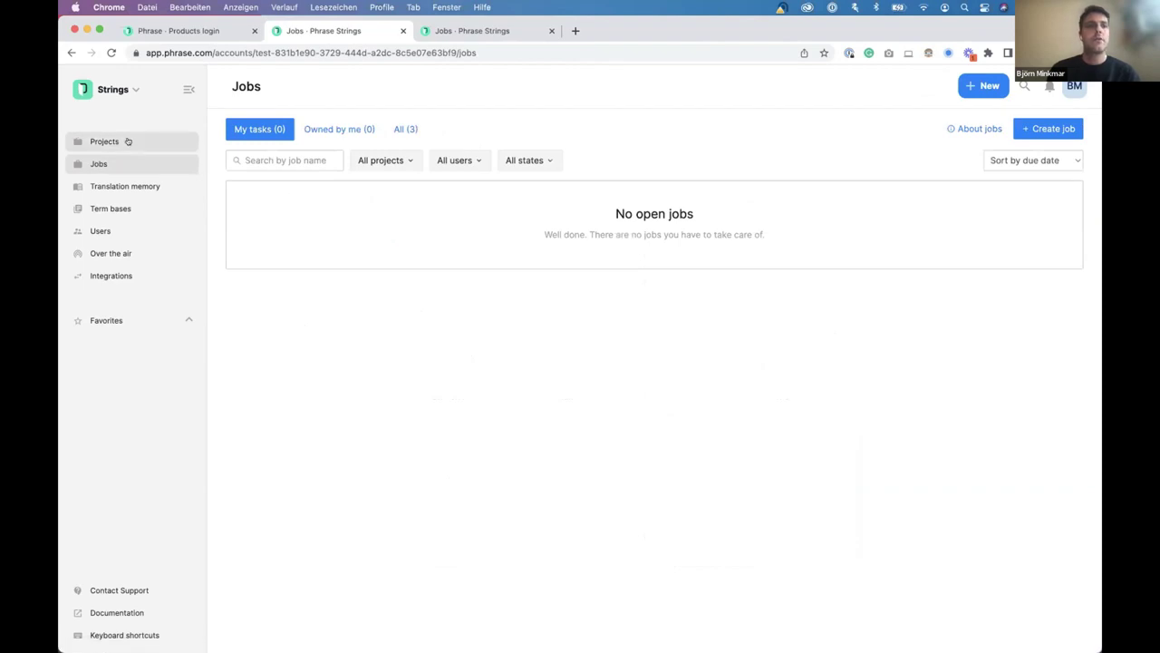
- Open Job Sync Demo (auto)'s de language in the new editor
click(127, 141)
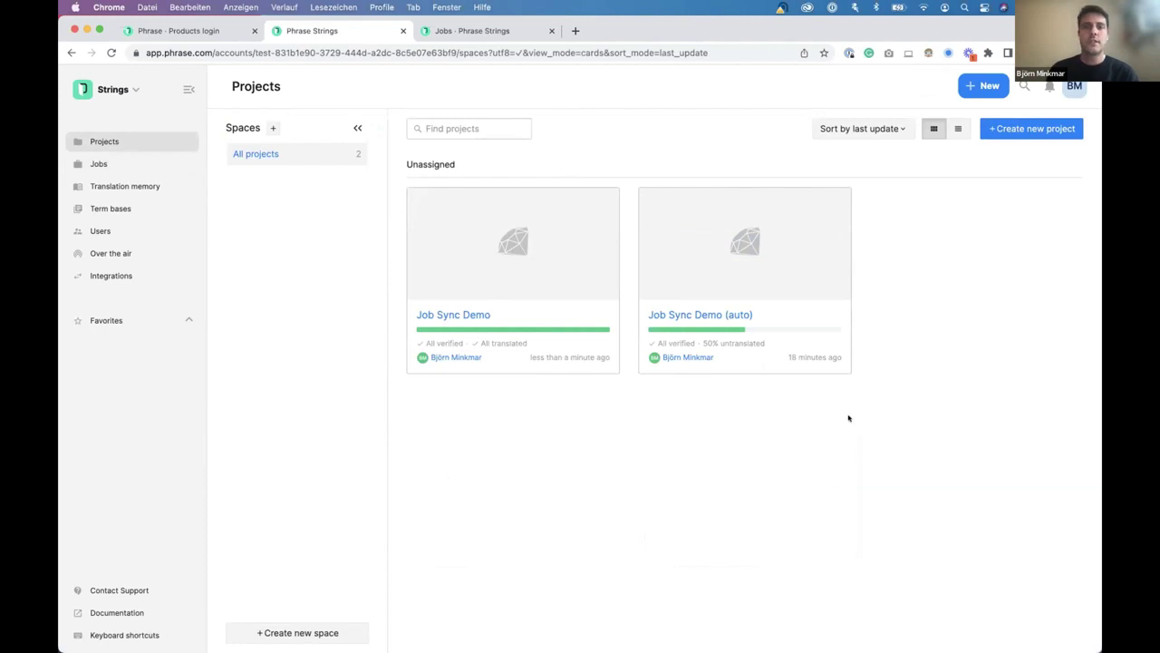
mouse_move(765, 290)
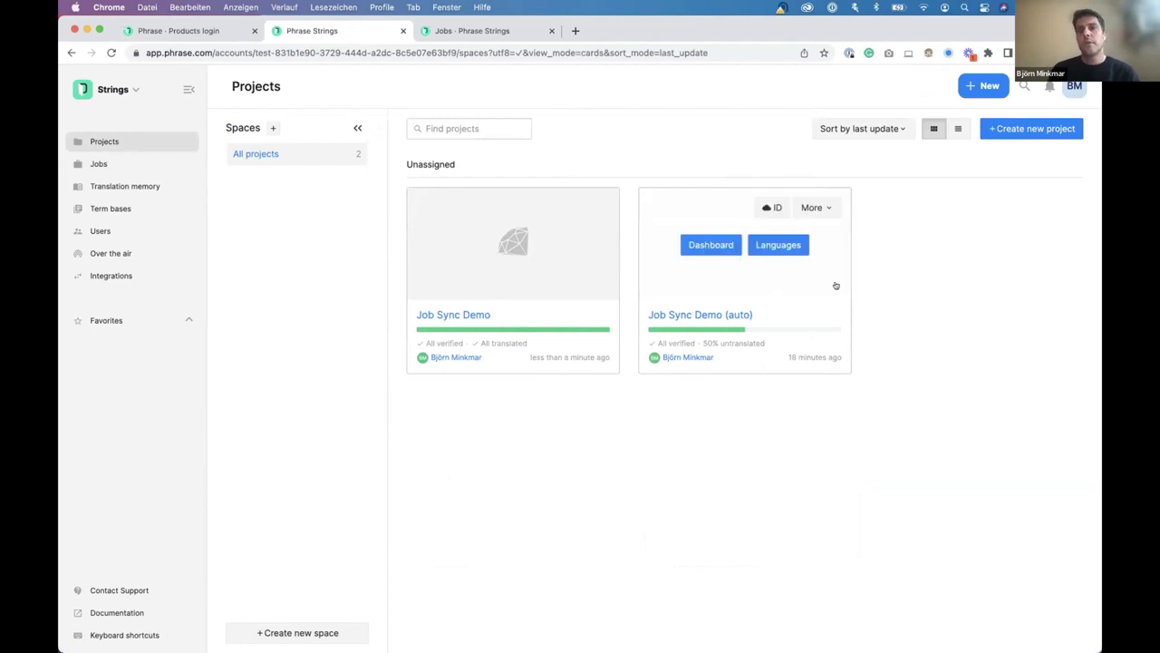
click(780, 245)
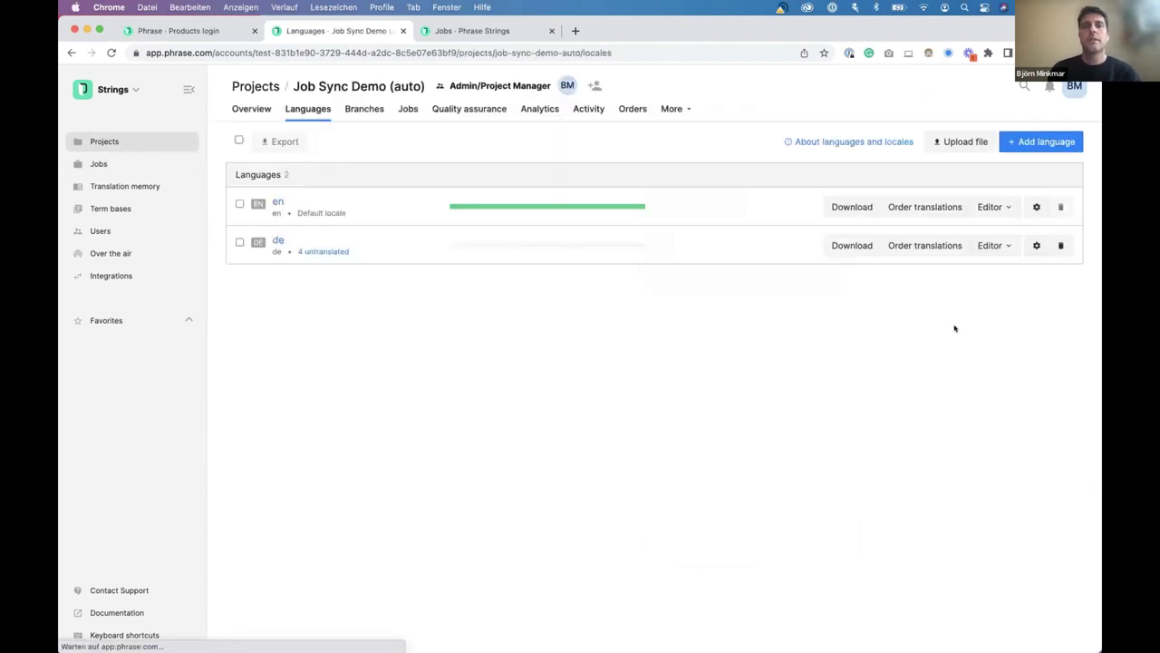
click(993, 246)
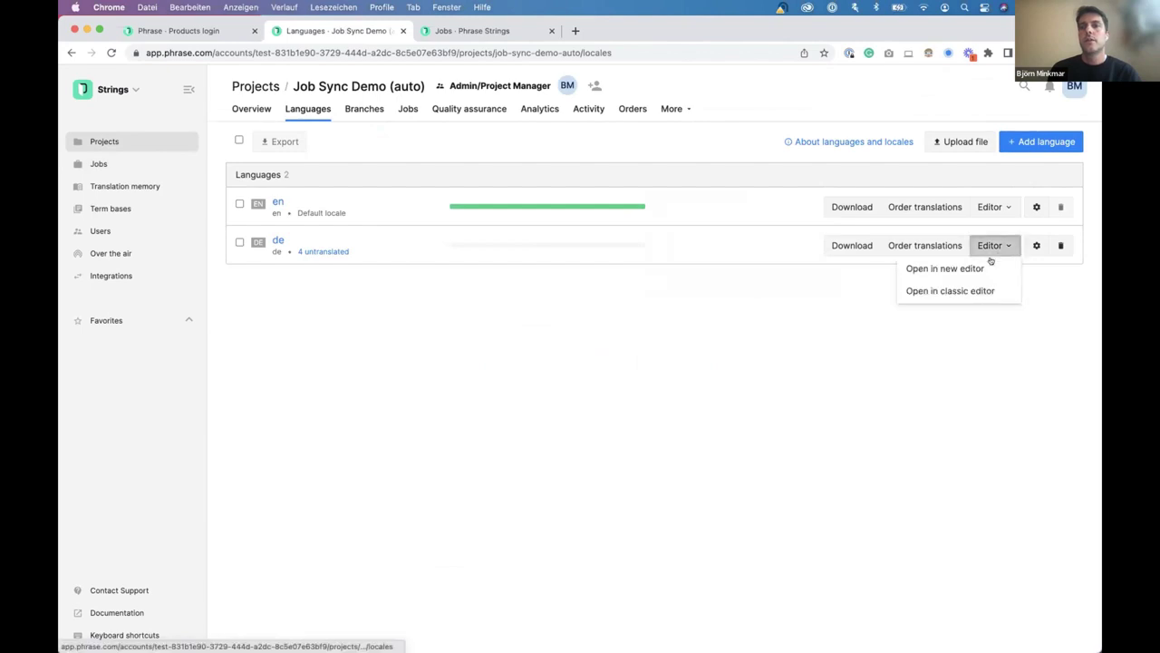
click(988, 268)
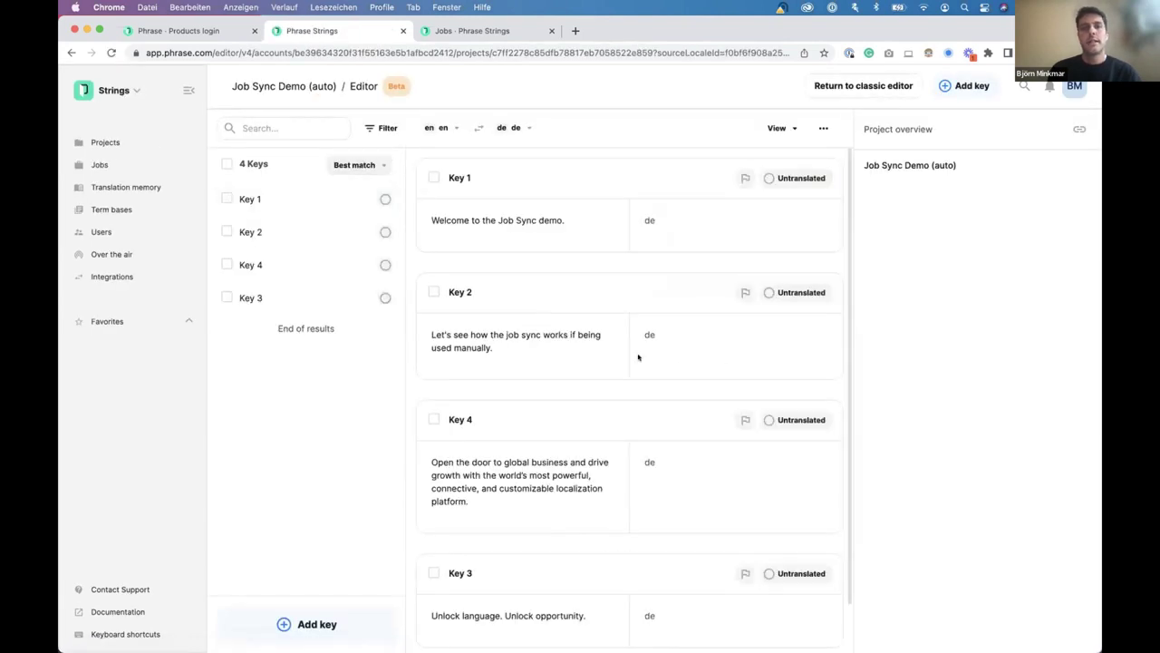
- Inspect Keys 2, 4 and 3, all untranslated, then go to the Jobs page
click(587, 333)
click(593, 485)
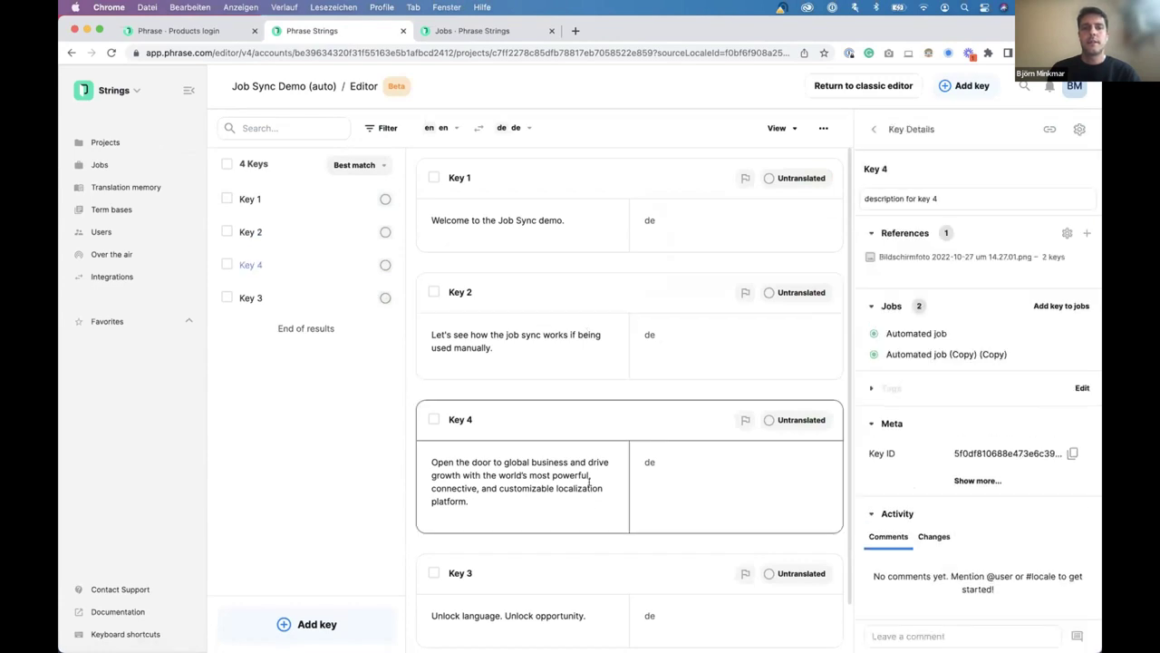
click(563, 556)
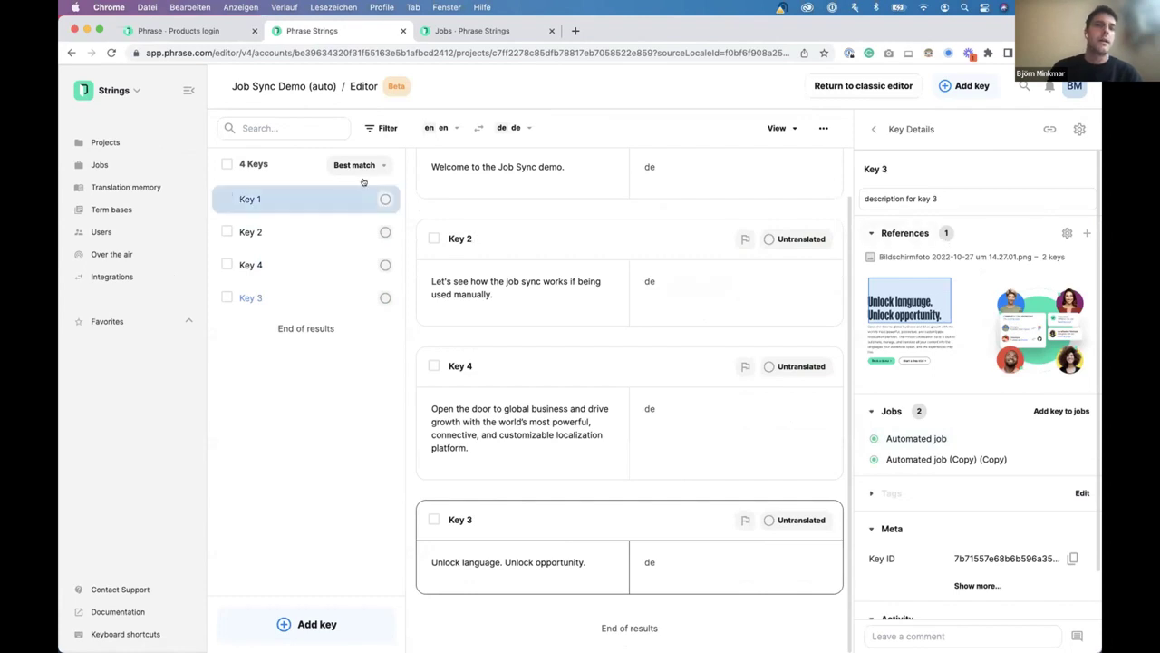
click(123, 160)
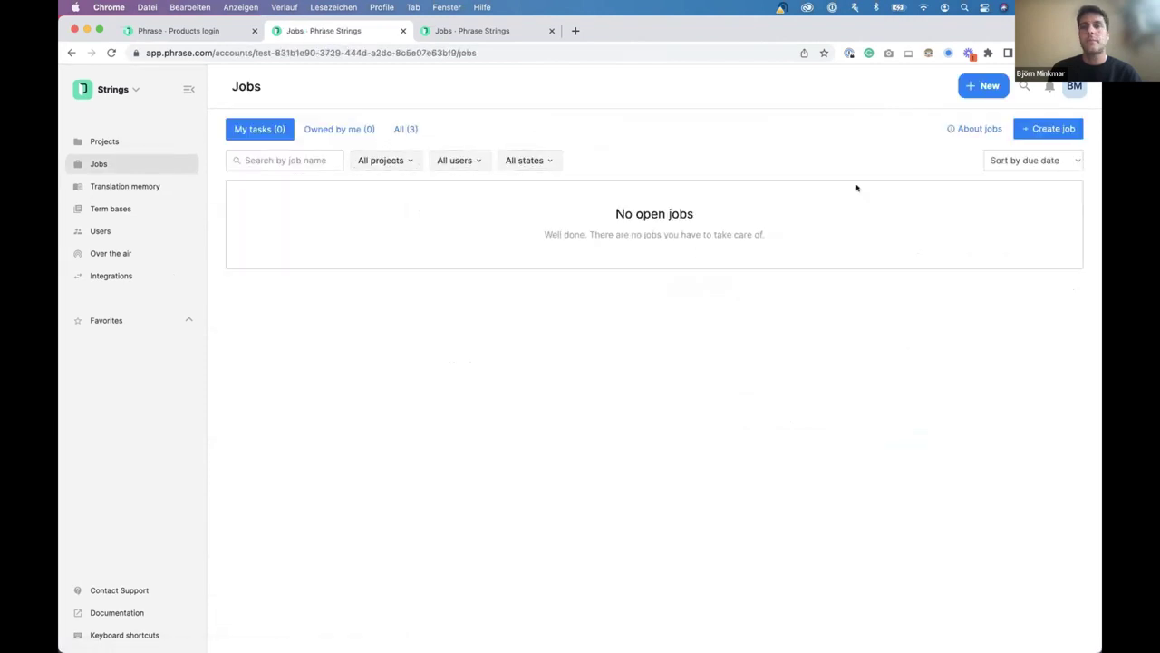
- Start a job for Job Sync Demo (auto) with a briefing to sync automatically
click(1050, 128)
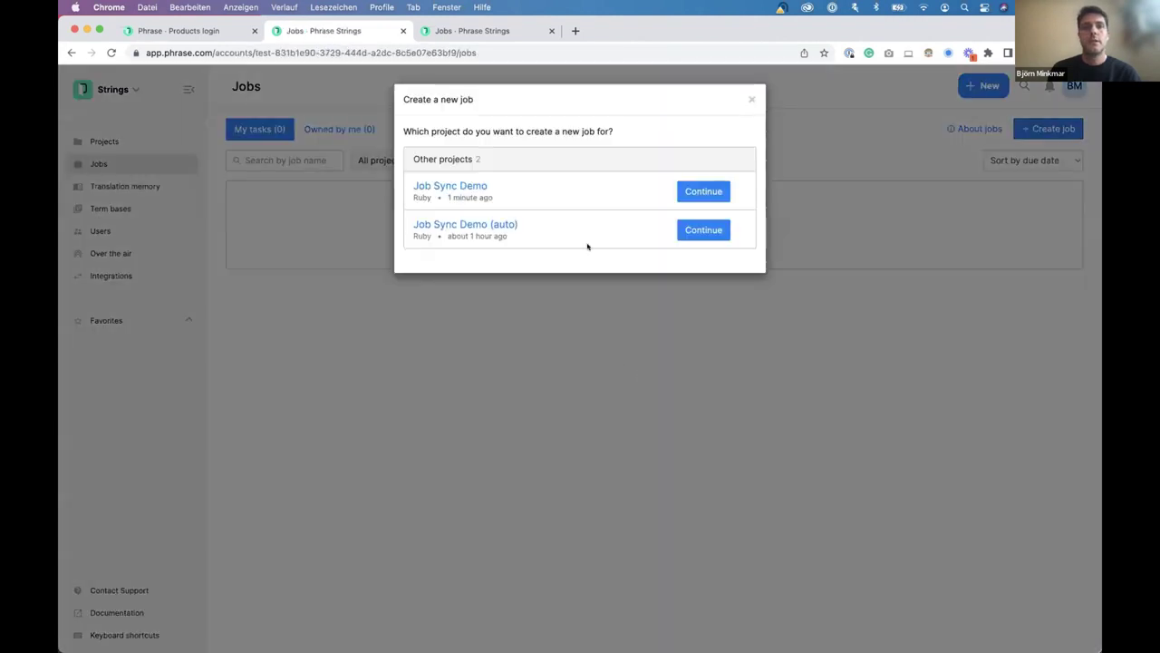
click(709, 229)
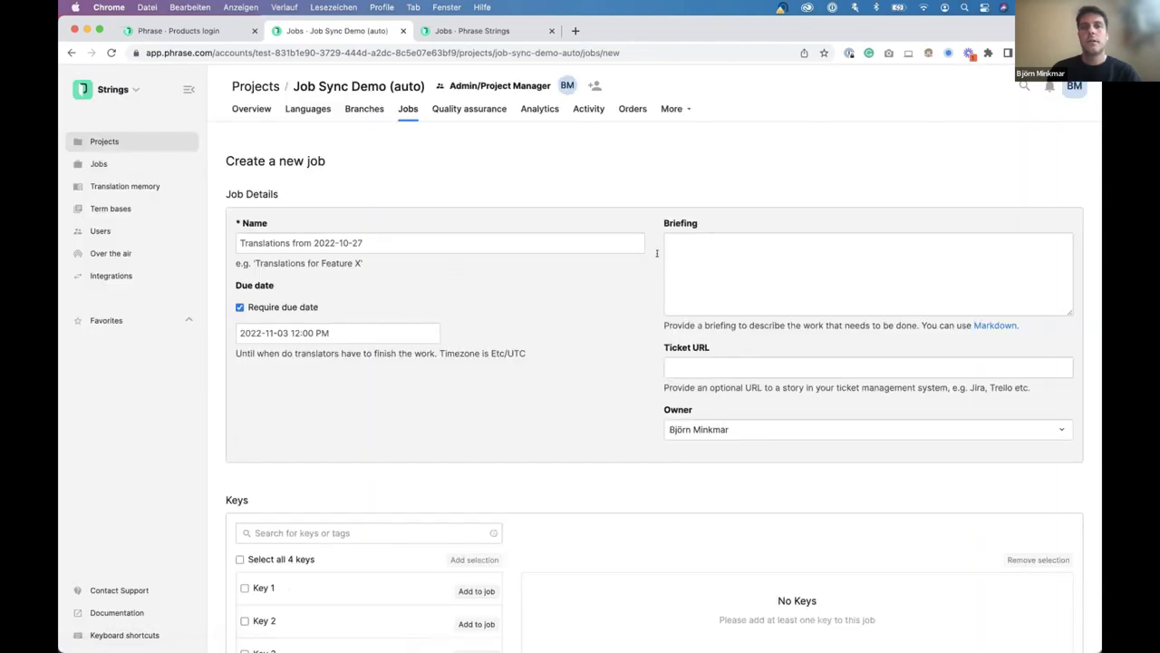
click(680, 250)
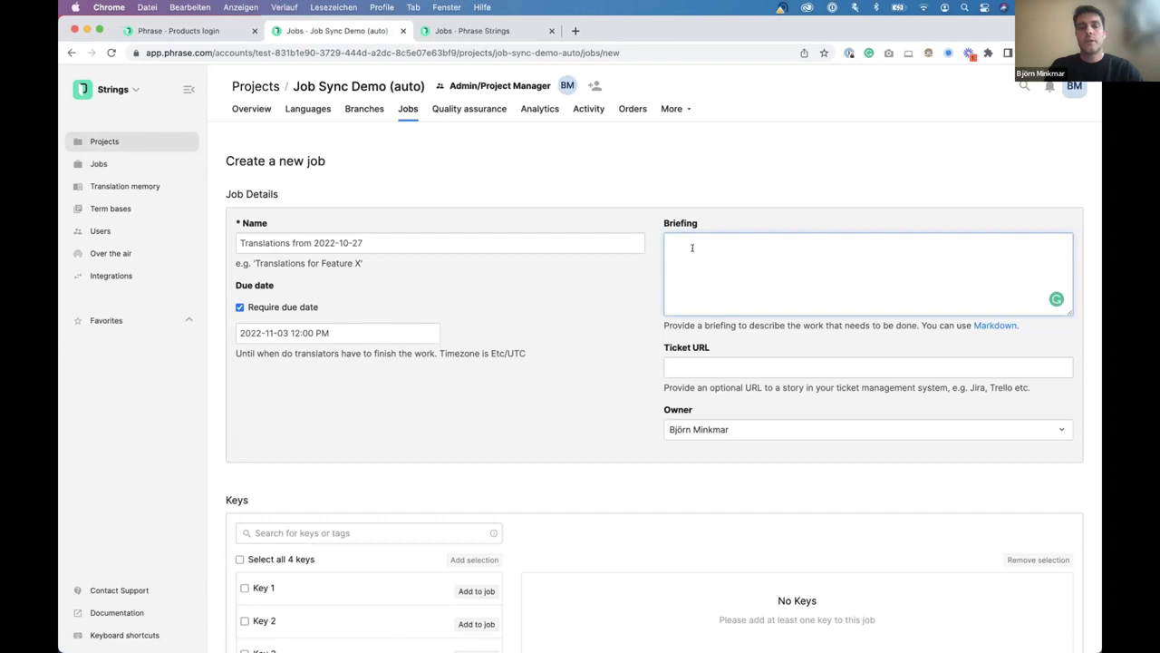
text(Please)
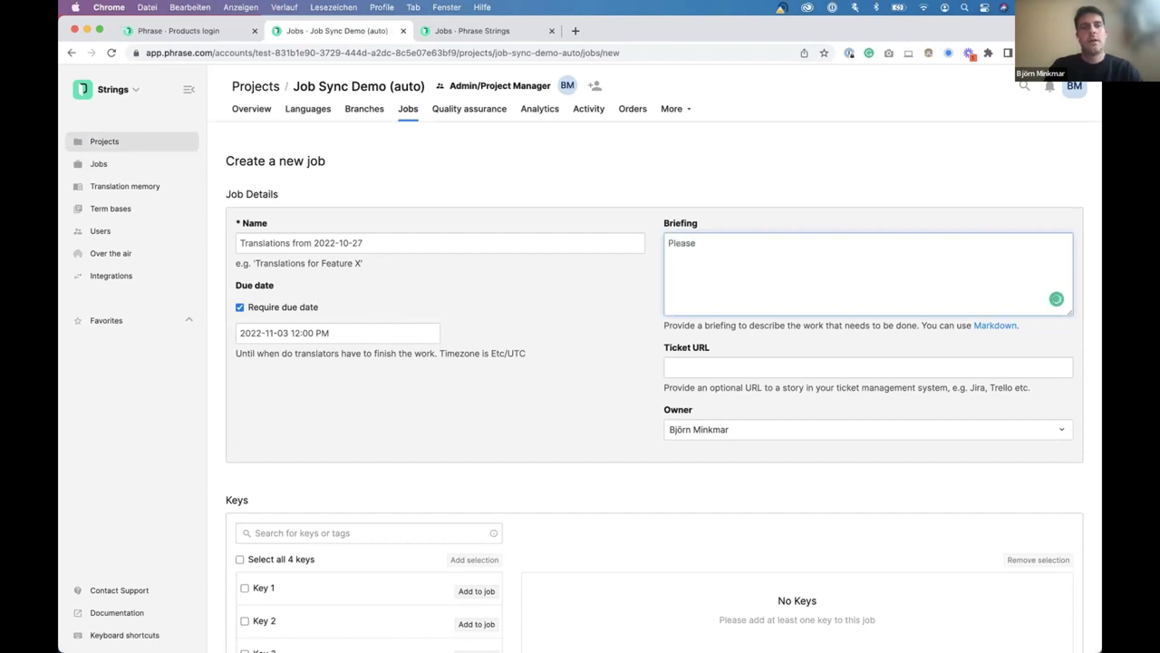
text( tran)
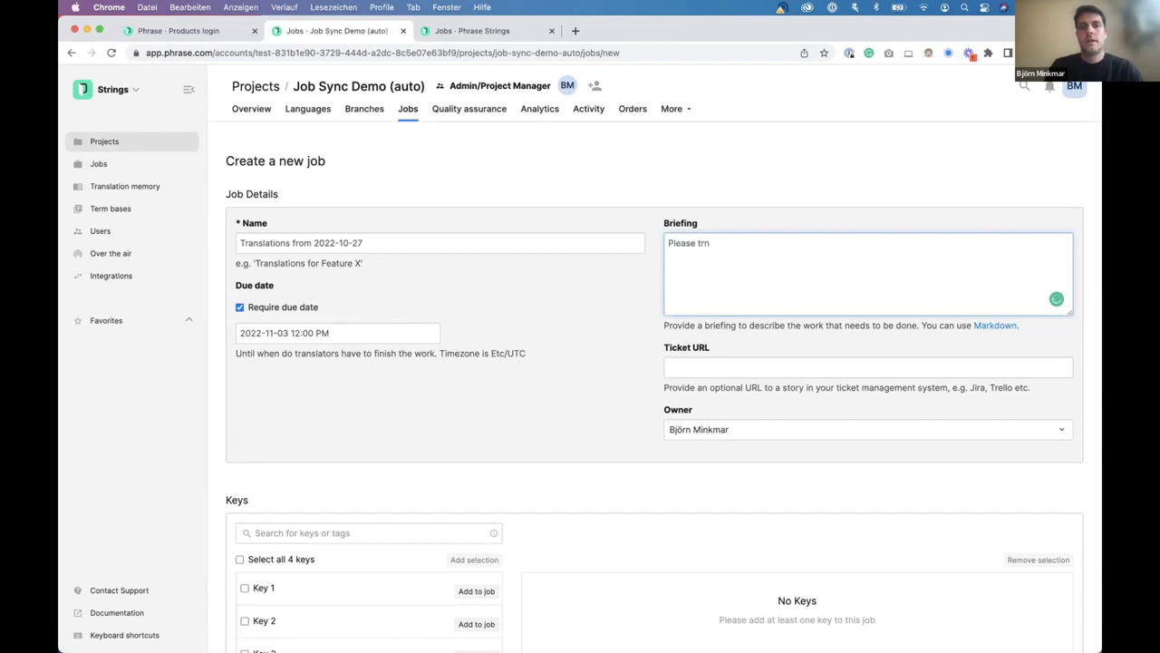
text(sl)
key(BackSpace)
key(BackSpace)
key(BackSpace)
key(BackSpace)
key(BackSpace)
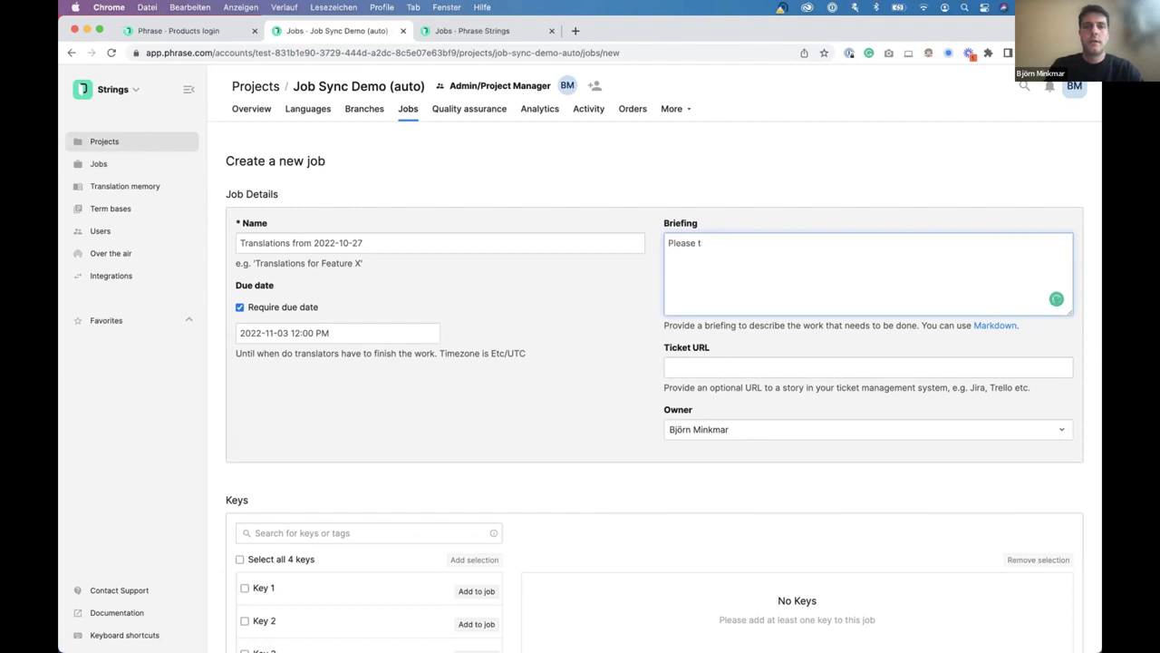
text(sync autom)
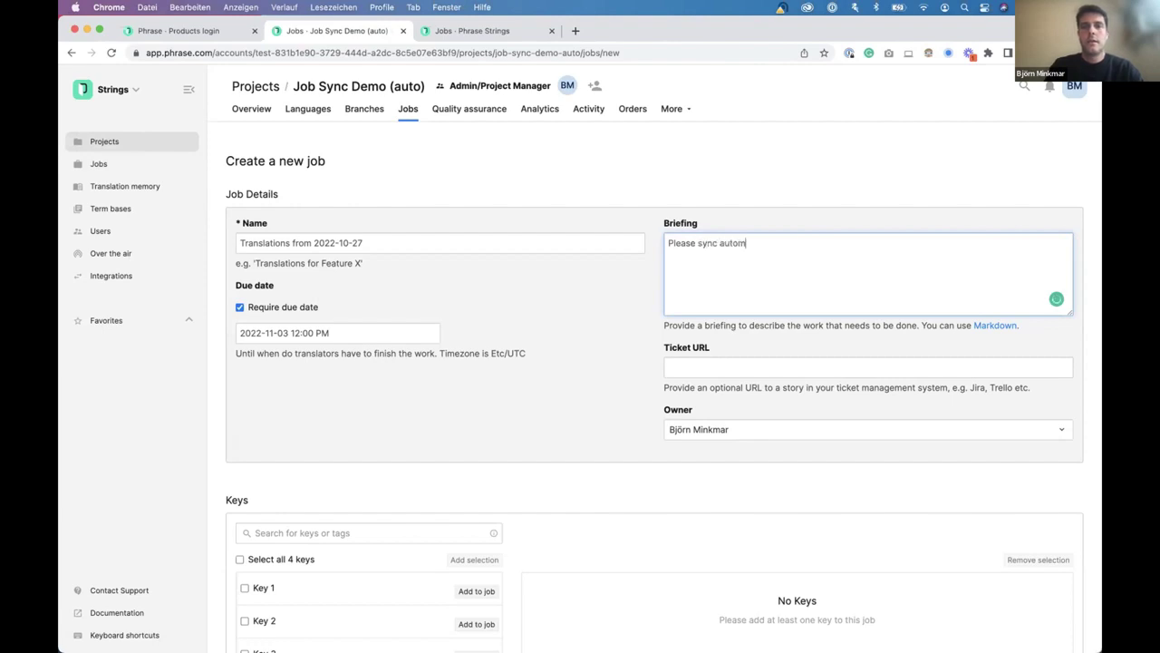
text(atically)
click(567, 414)
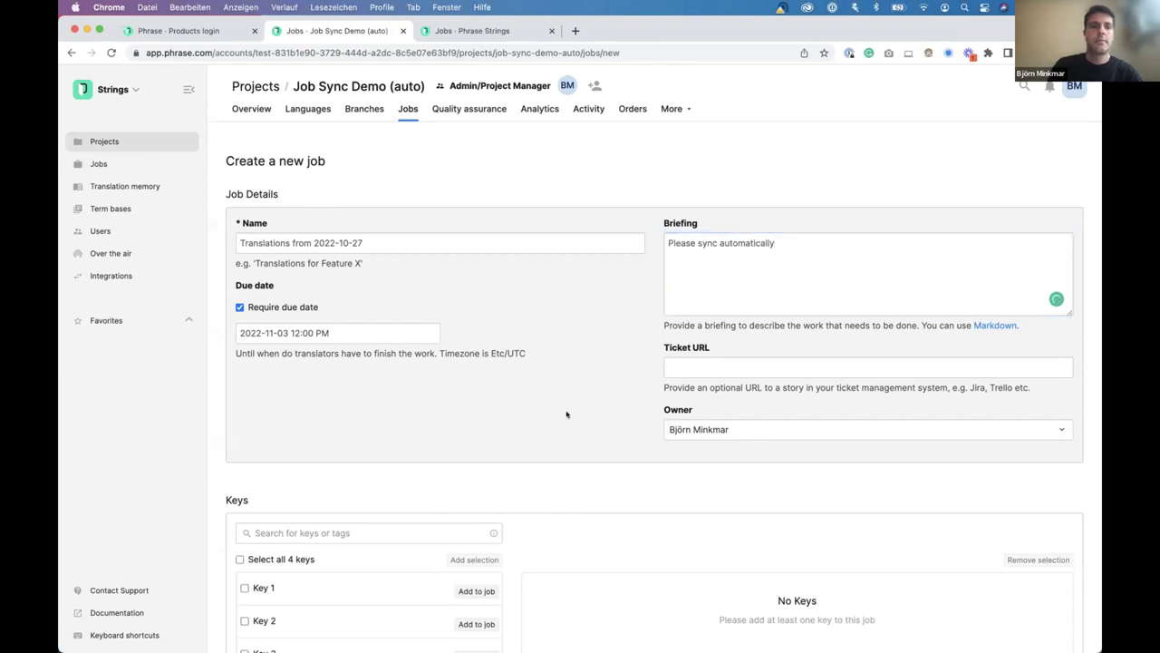
- Add all four keys, target German (de), and create the job
click(290, 558)
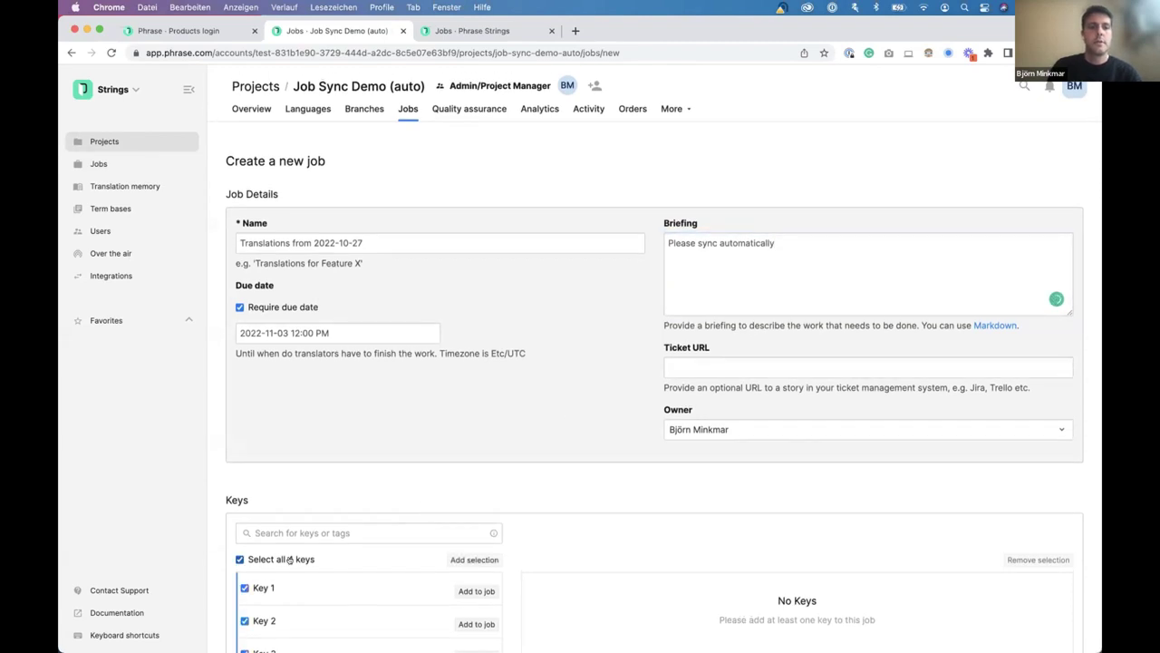
scroll(349, 485, down, 5)
click(481, 210)
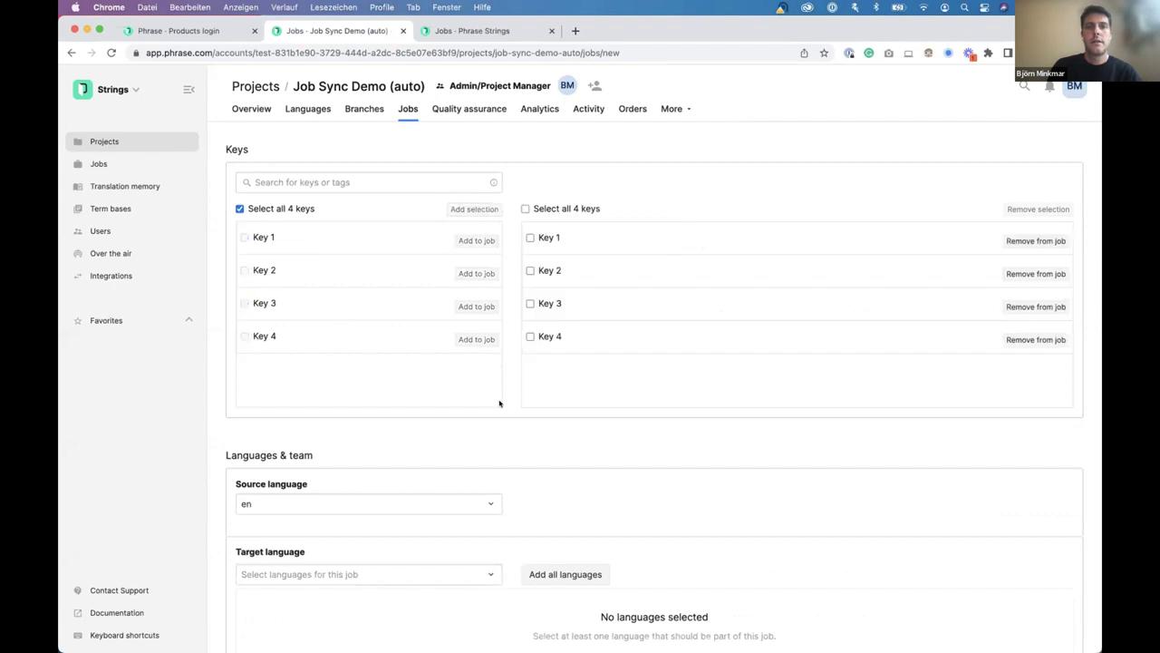
scroll(497, 402, down, 3)
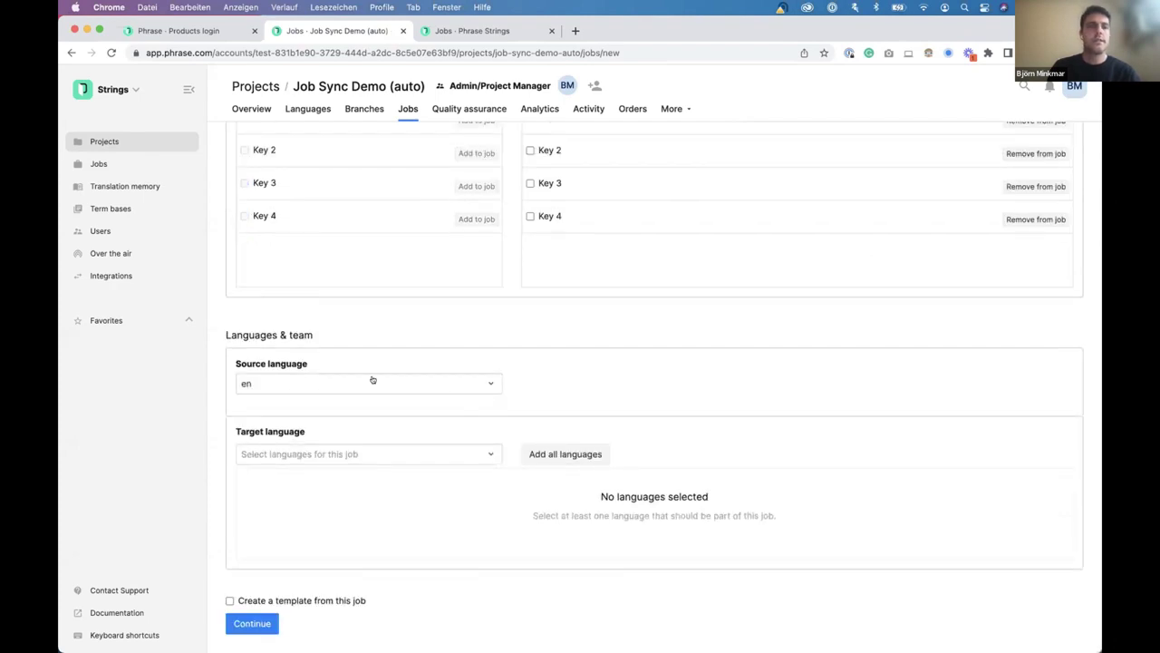
click(358, 451)
click(333, 478)
scroll(333, 477, down, 1)
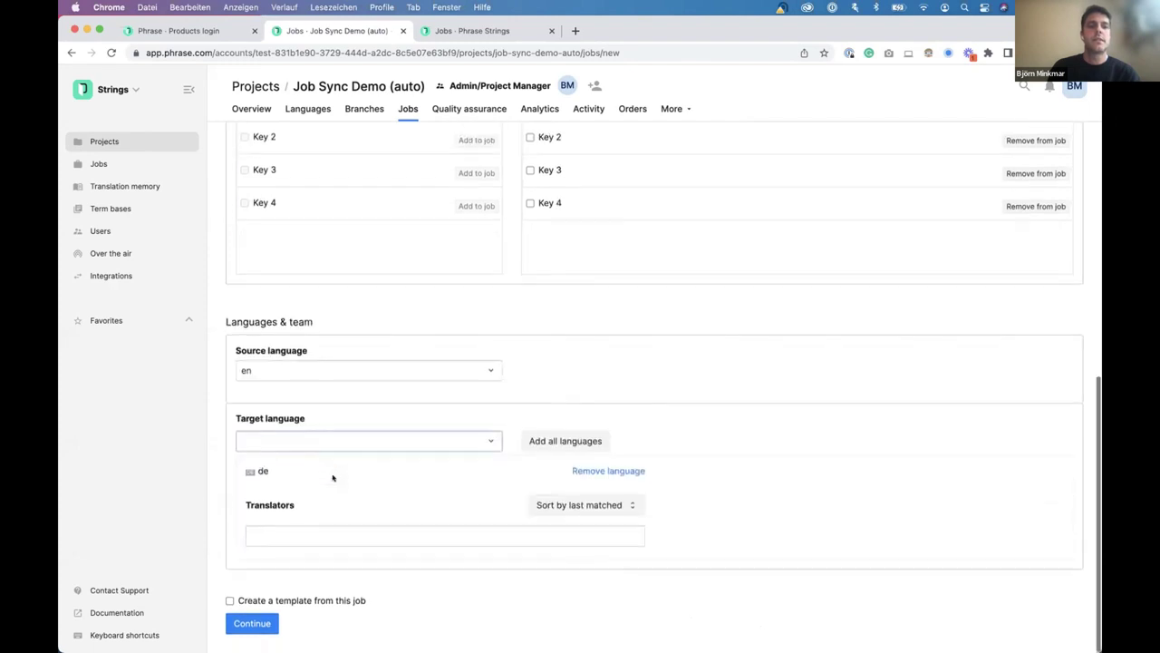
click(262, 622)
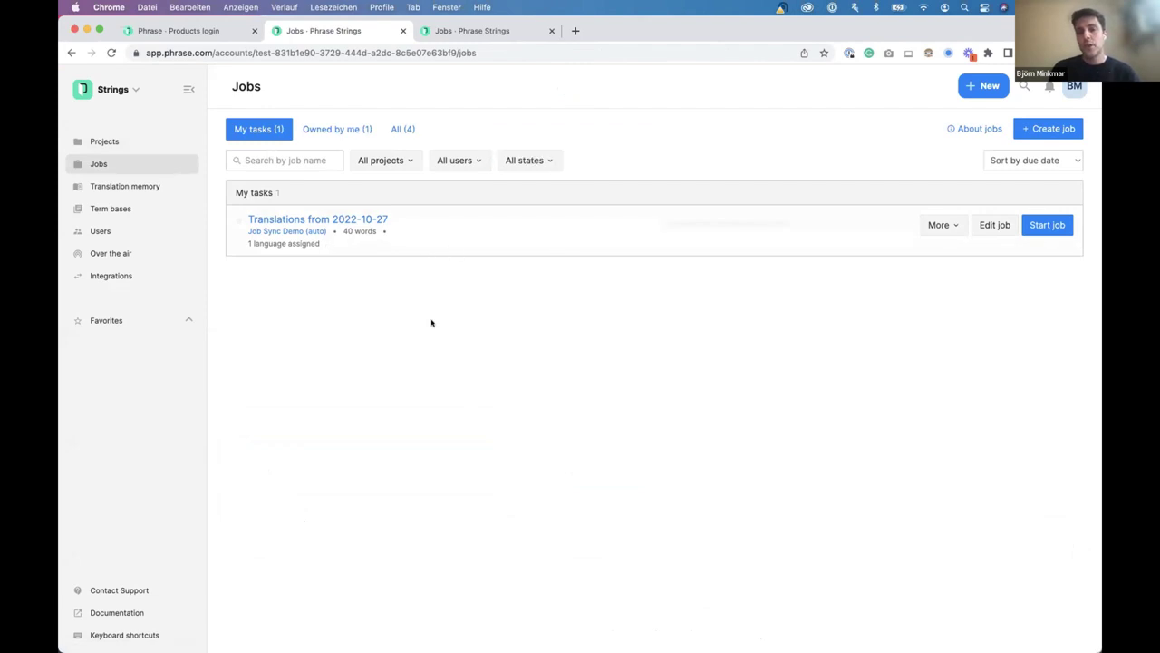
- Switch from Phrase Strings over to Phrase TMS
click(544, 26)
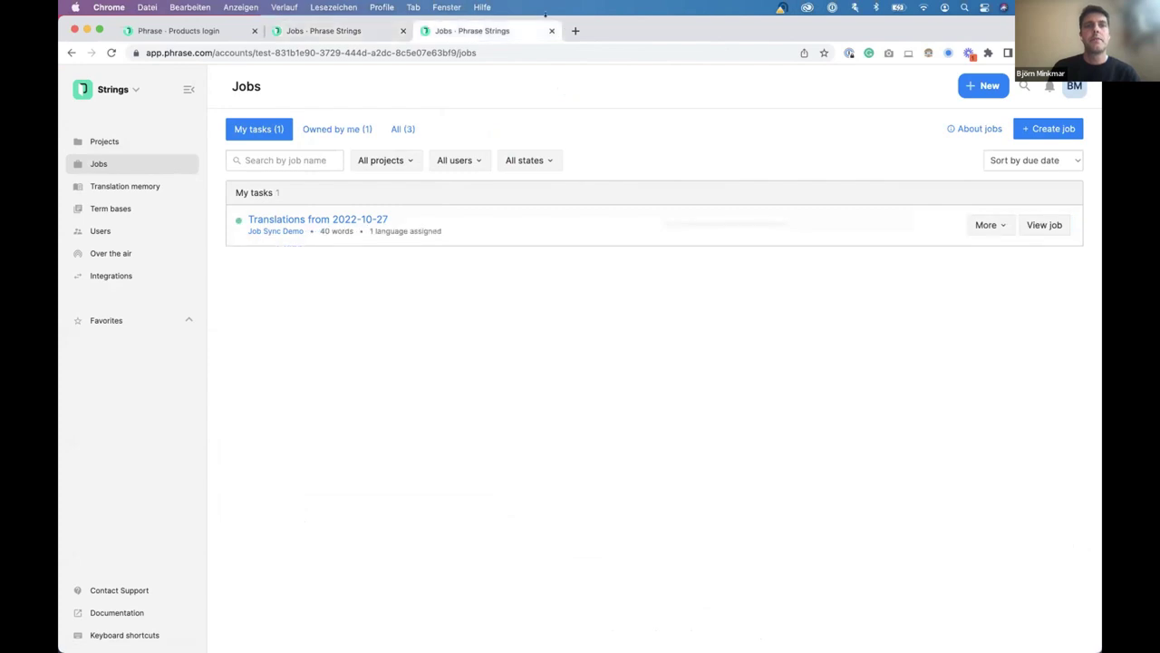
click(126, 90)
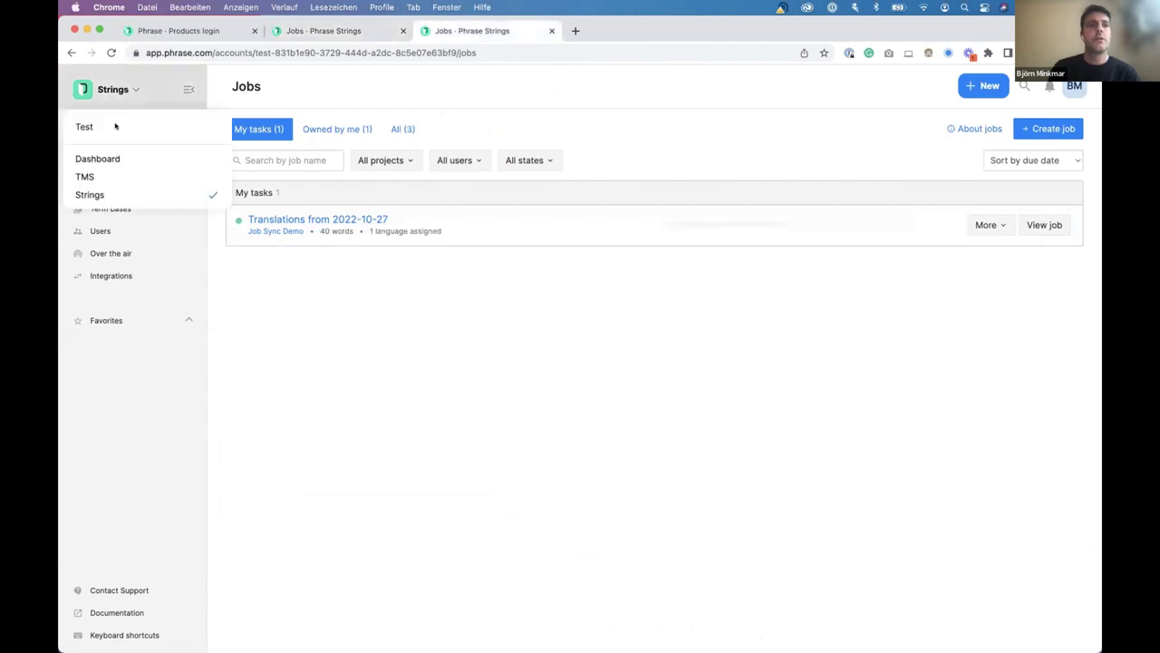
click(113, 177)
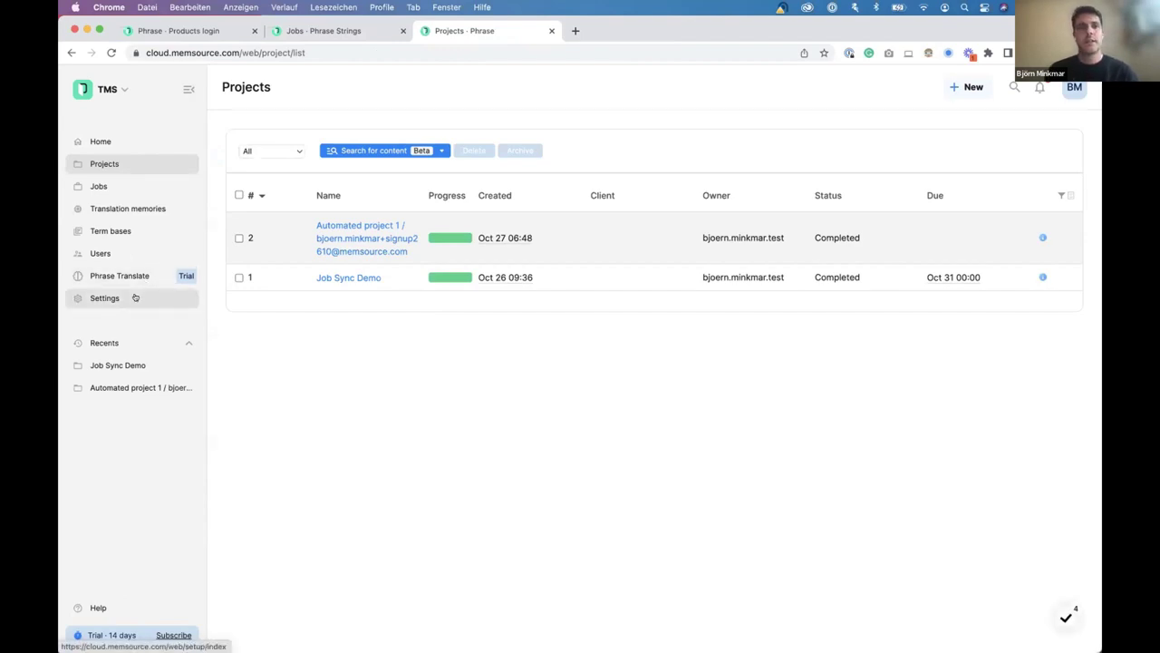
- Open Settings > Automated project creation and look at the APC for Job Sync Demo entry
click(134, 297)
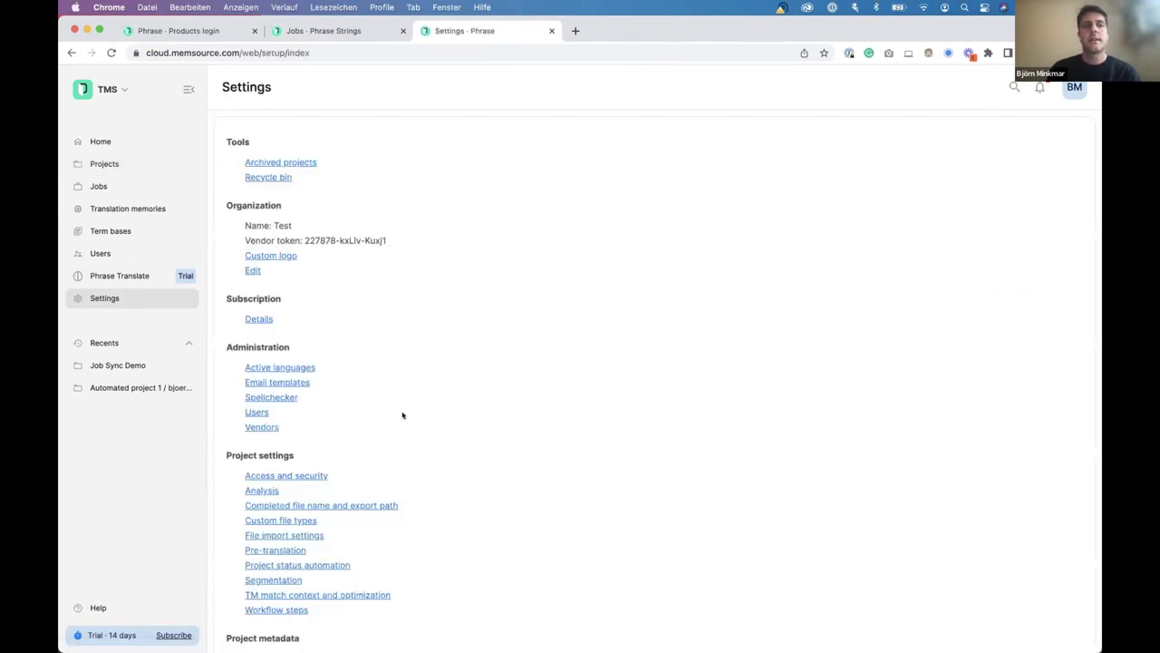
scroll(401, 414, down, 5)
scroll(402, 415, down, 3)
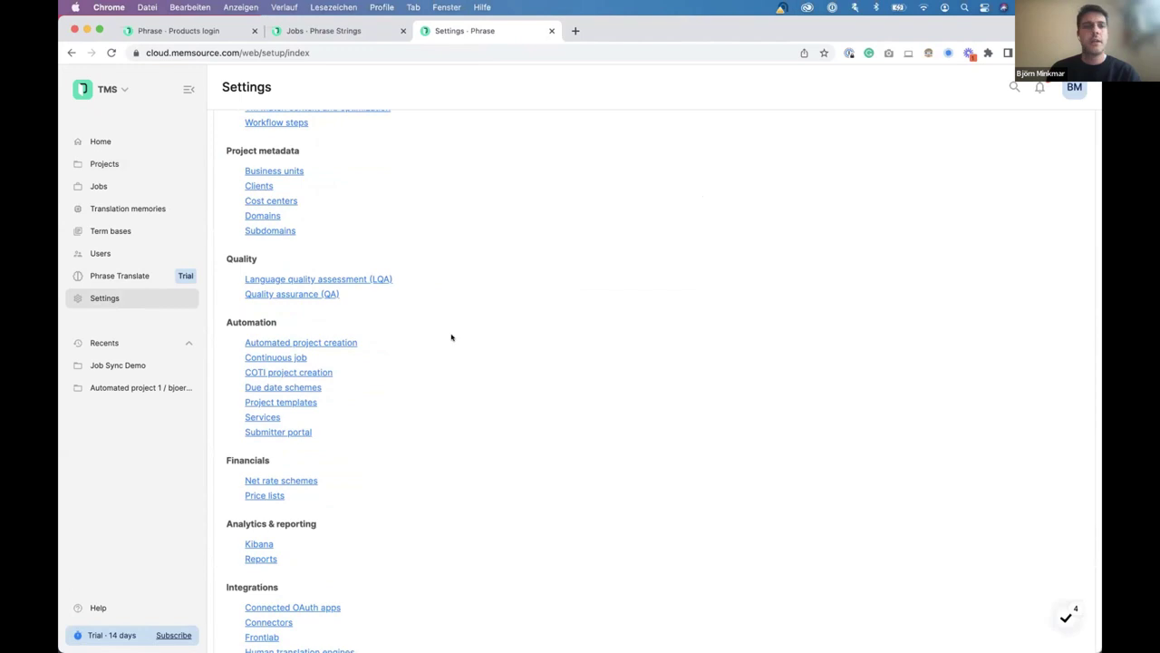
click(338, 341)
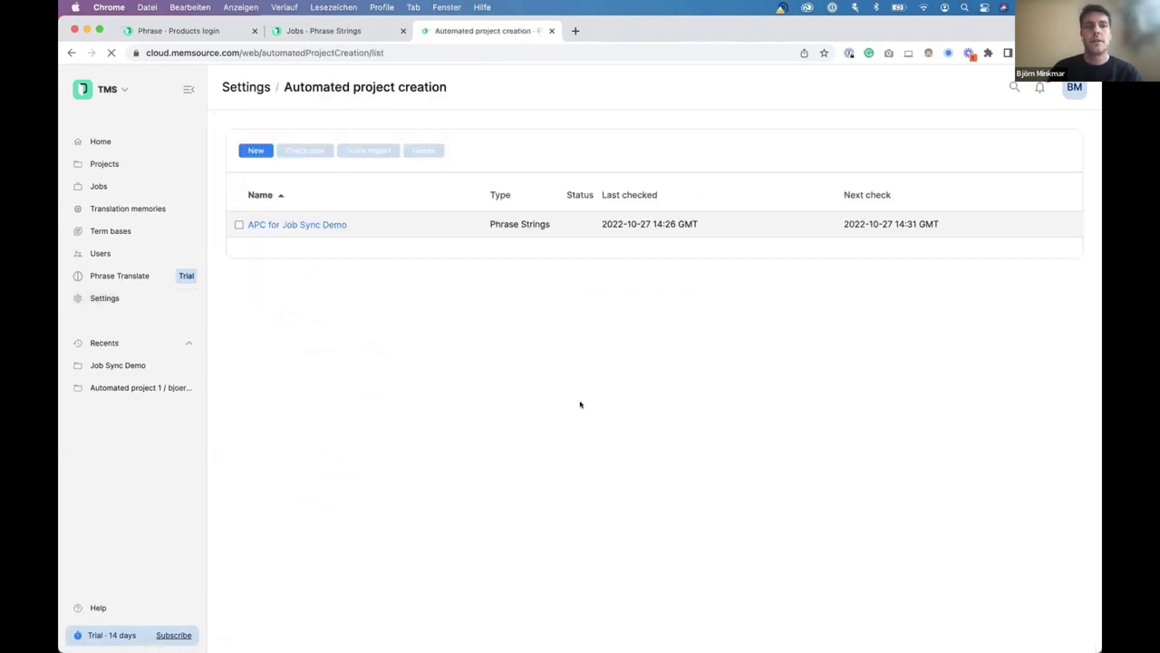
click(239, 224)
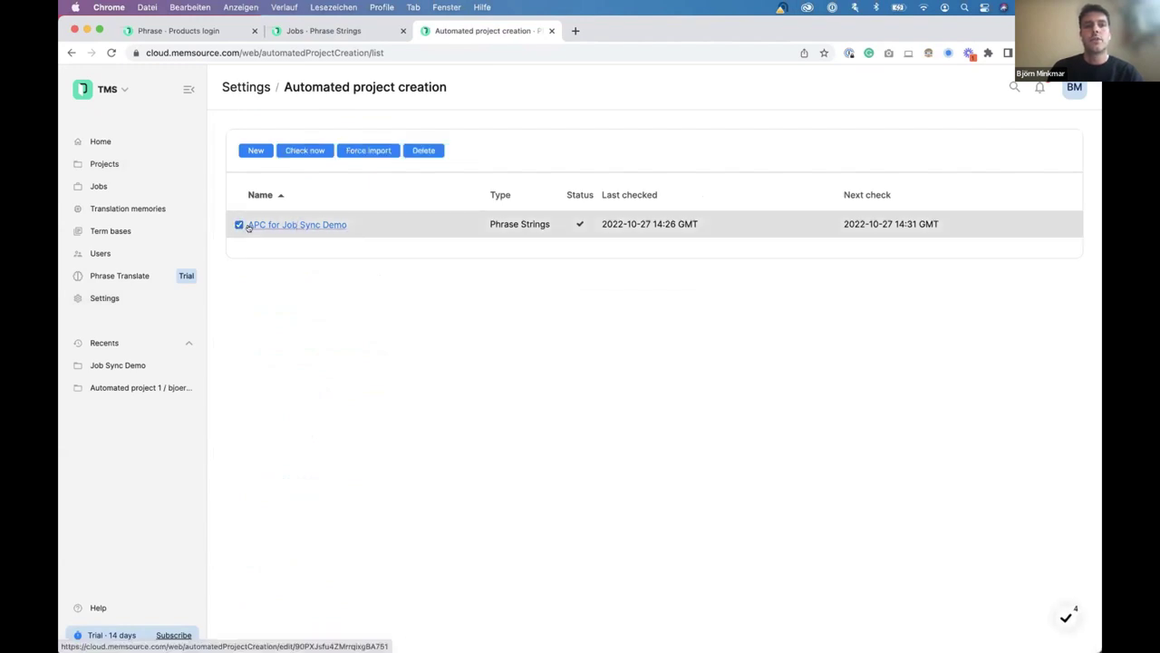
click(288, 225)
click(287, 224)
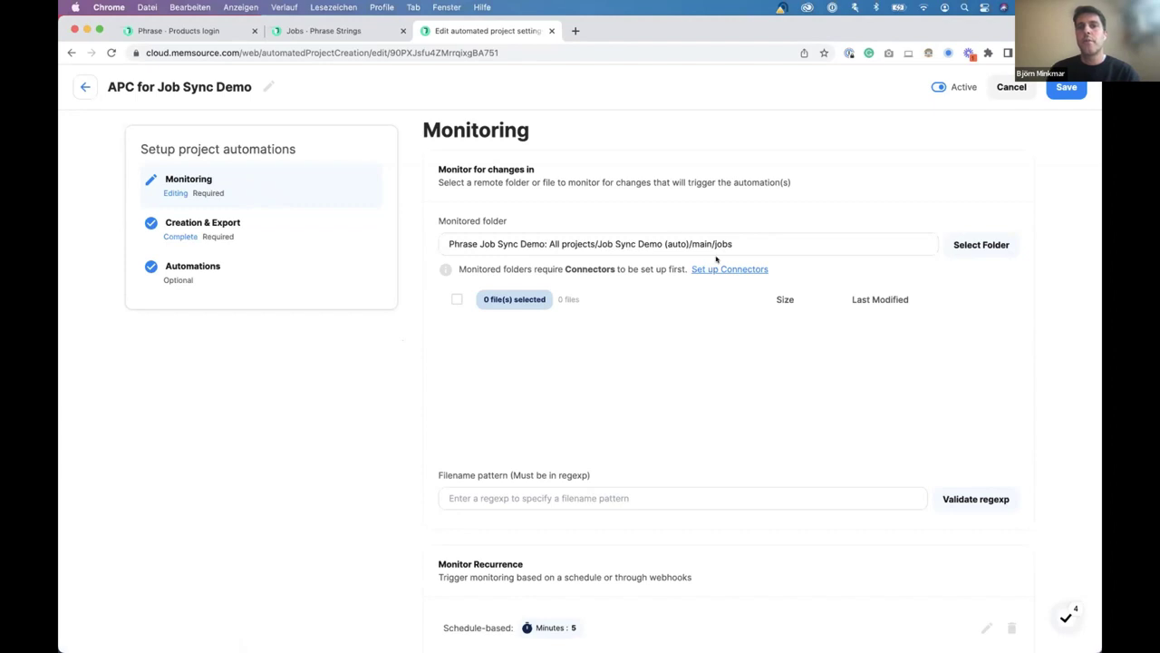
scroll(708, 338, down, 2)
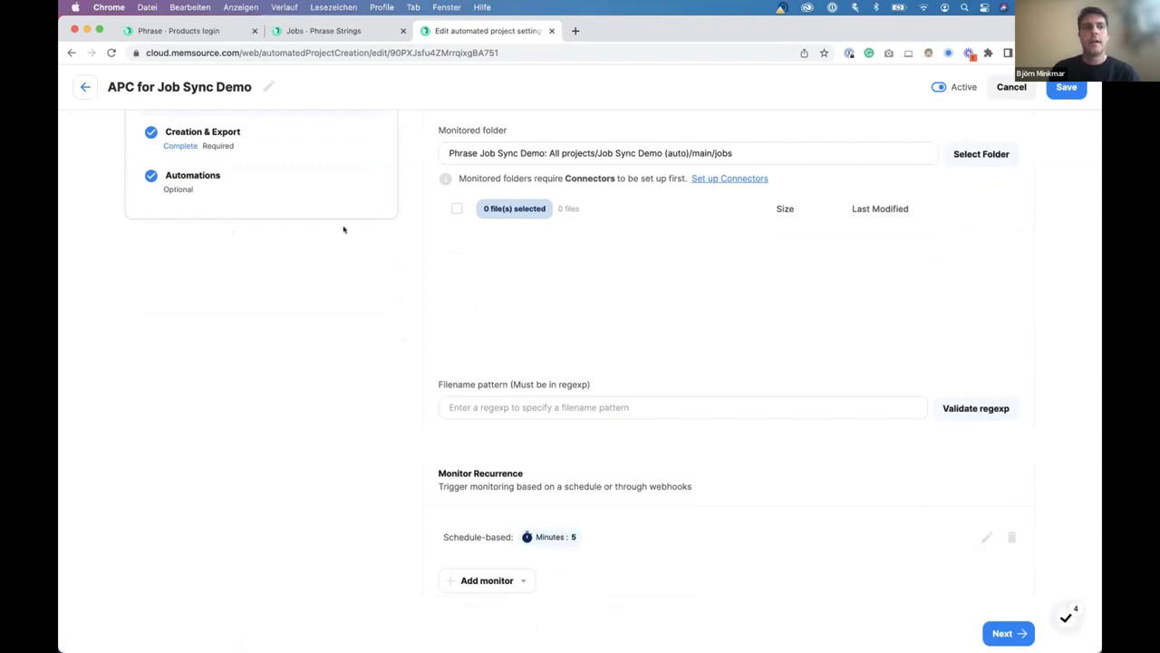
scroll(343, 229, up, 1)
scroll(299, 229, up, 3)
click(229, 227)
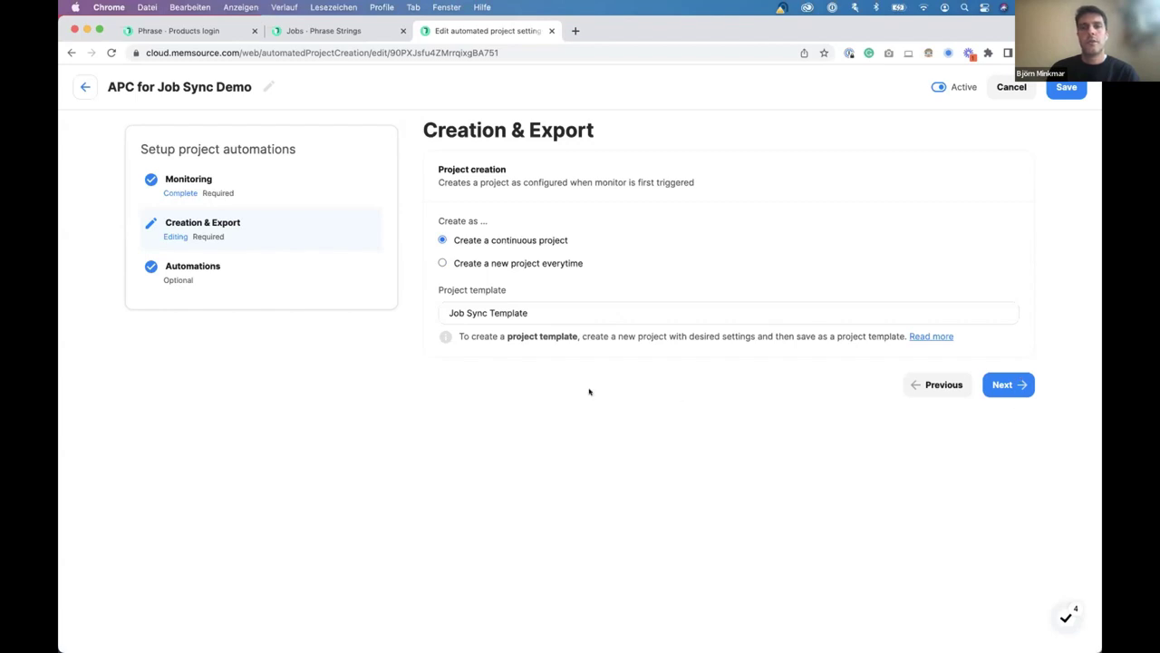
click(94, 87)
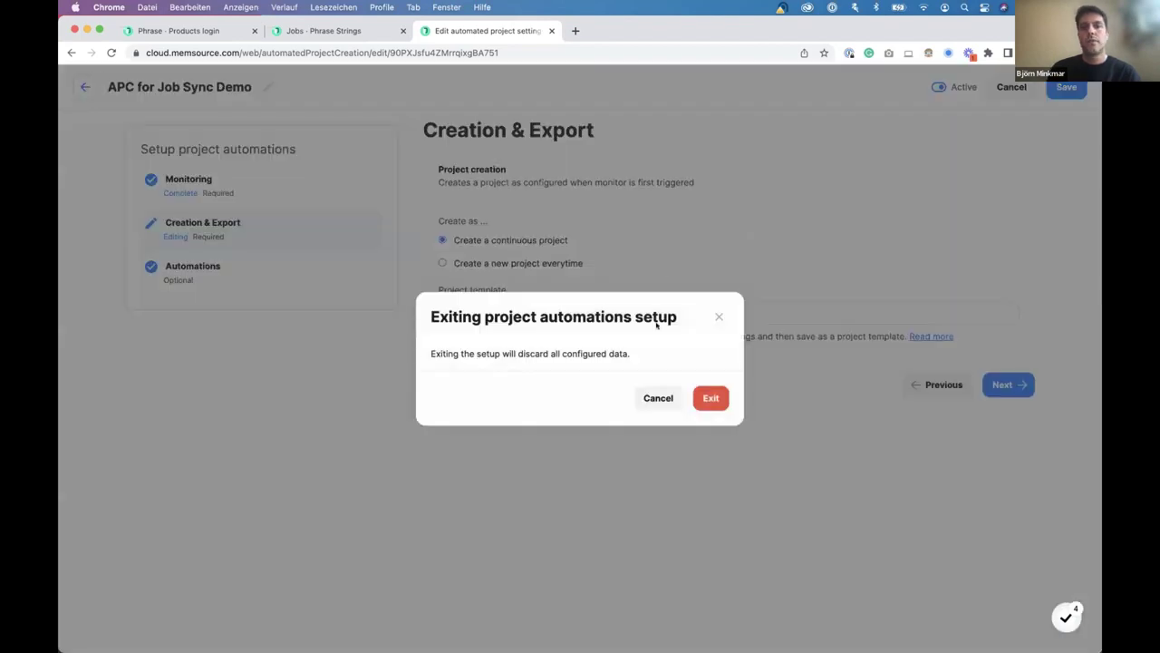
click(709, 398)
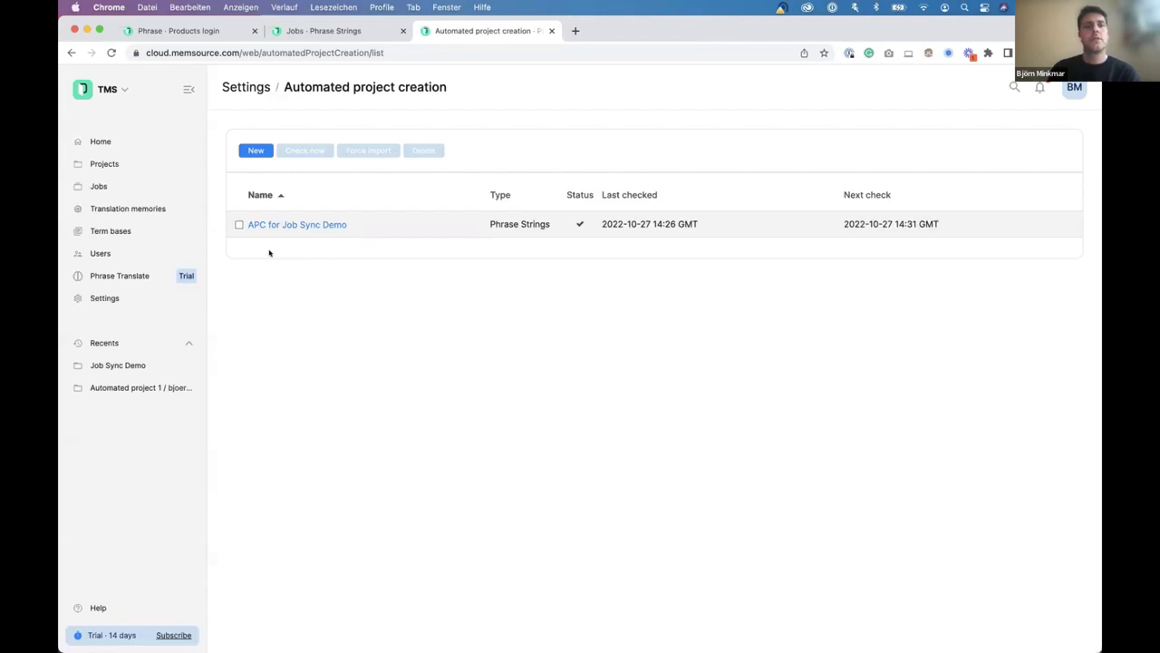
- Select APC for Job Sync Demo, then start the Translations from 2022-10-27 job in Strings
click(240, 225)
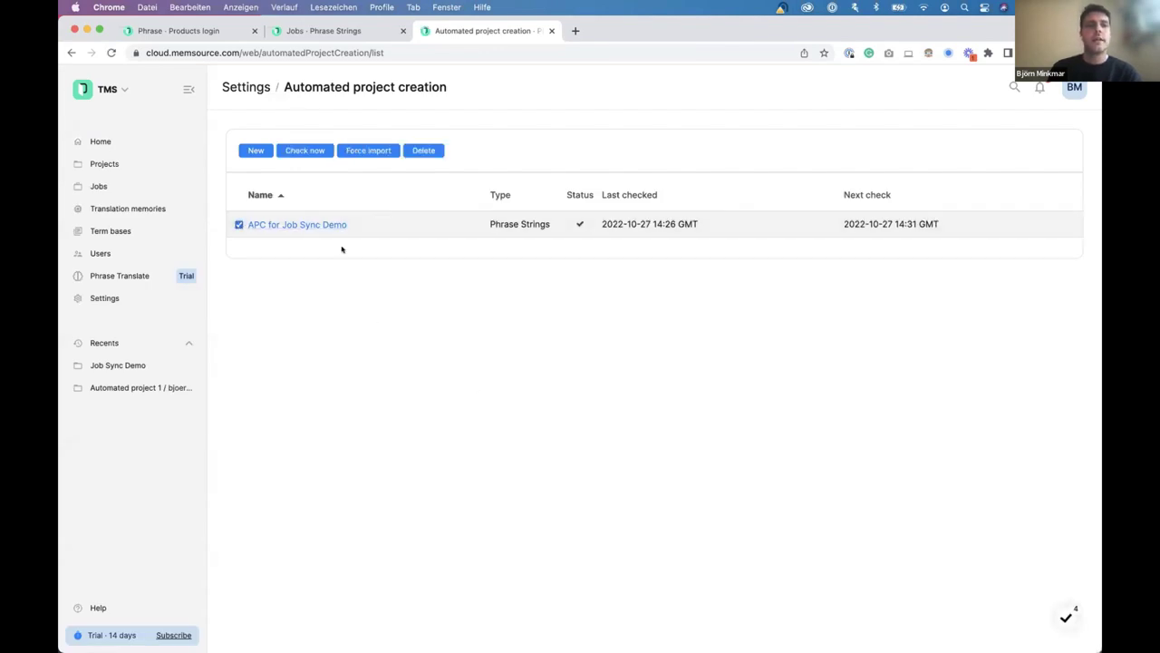
click(340, 30)
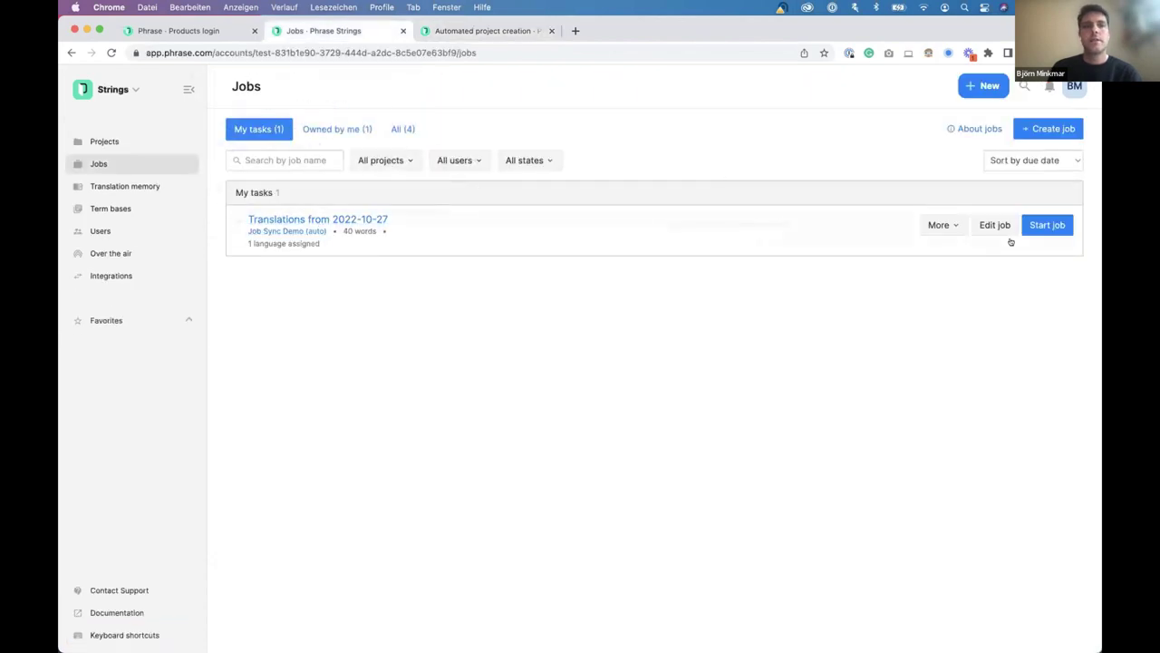
click(1044, 226)
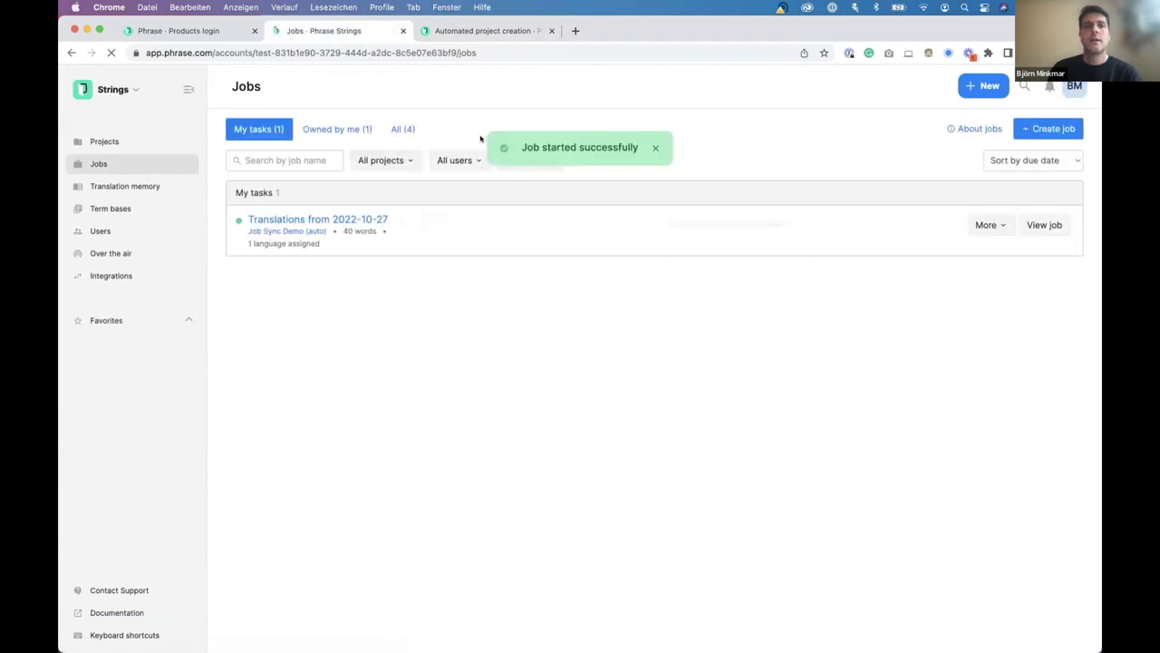
- Run Check now on APC for Job Sync Demo and confirm with Ok
click(478, 31)
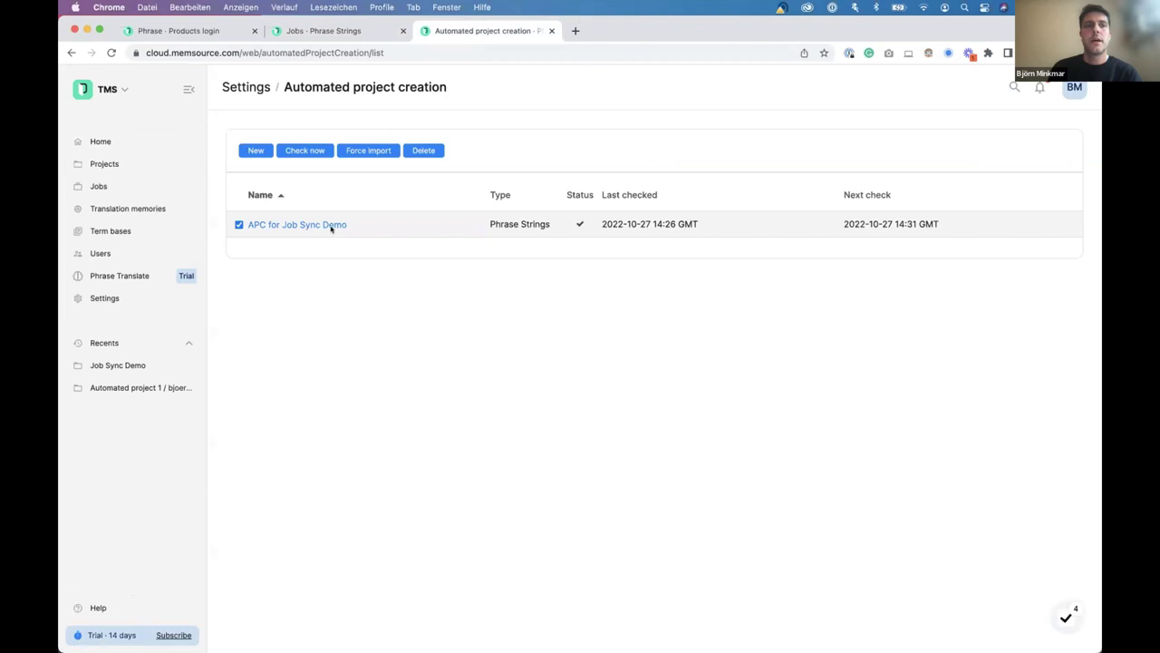
click(306, 151)
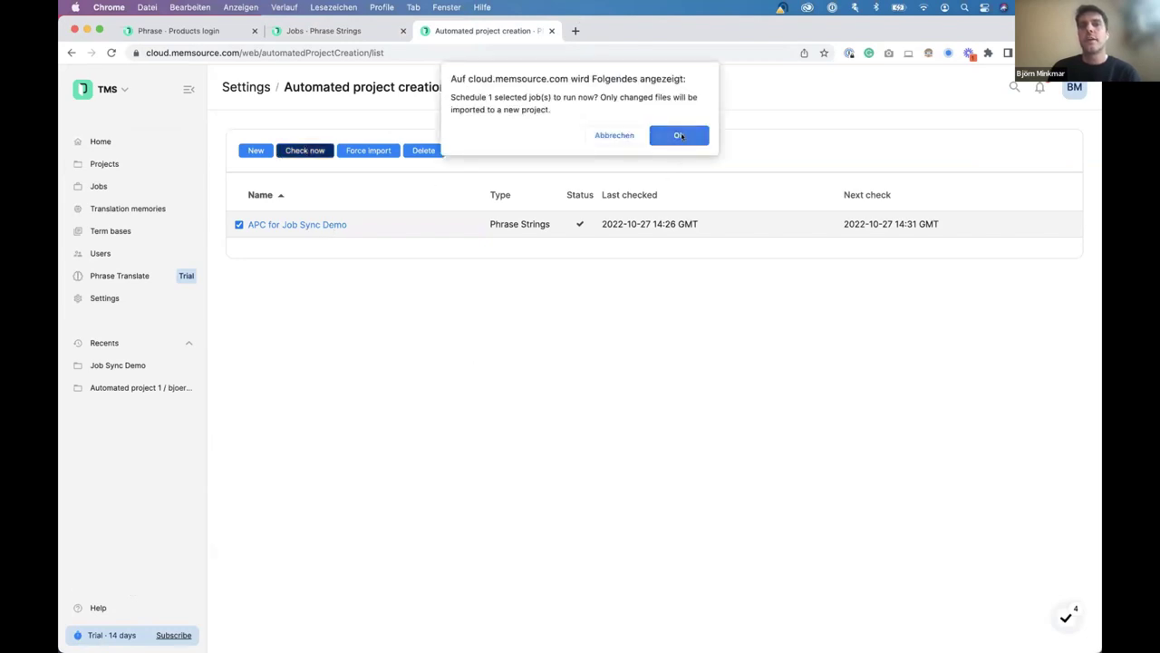
click(679, 135)
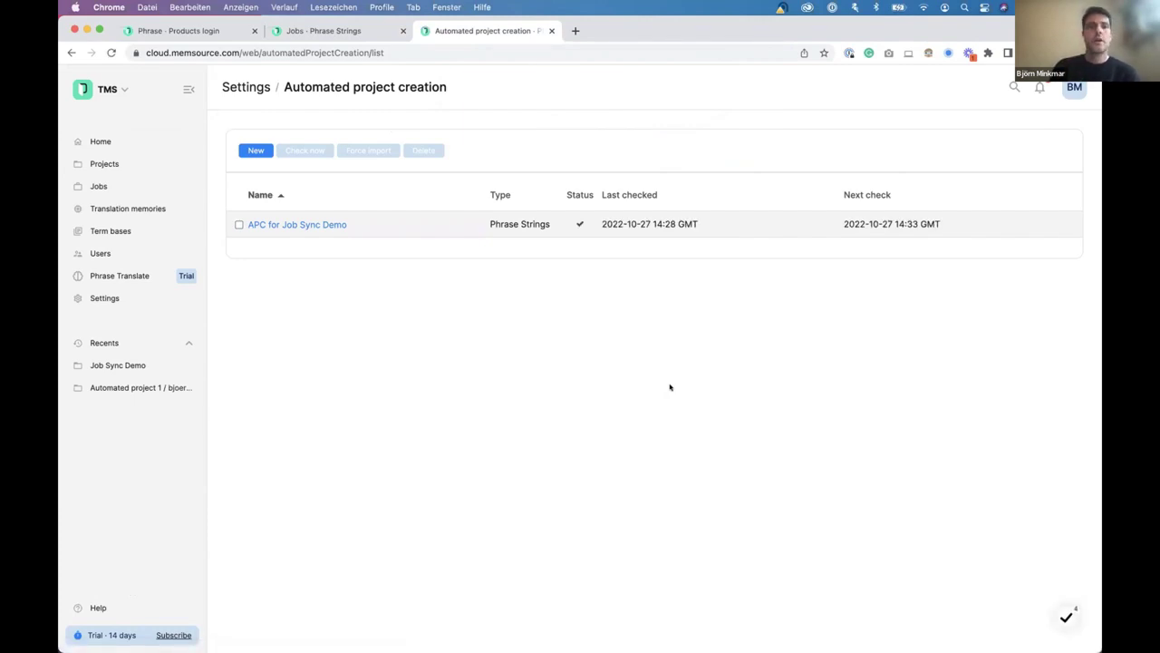
- Open Automated project 1 and launch job 4, Translations from 2022-10-27, in the editor
click(107, 163)
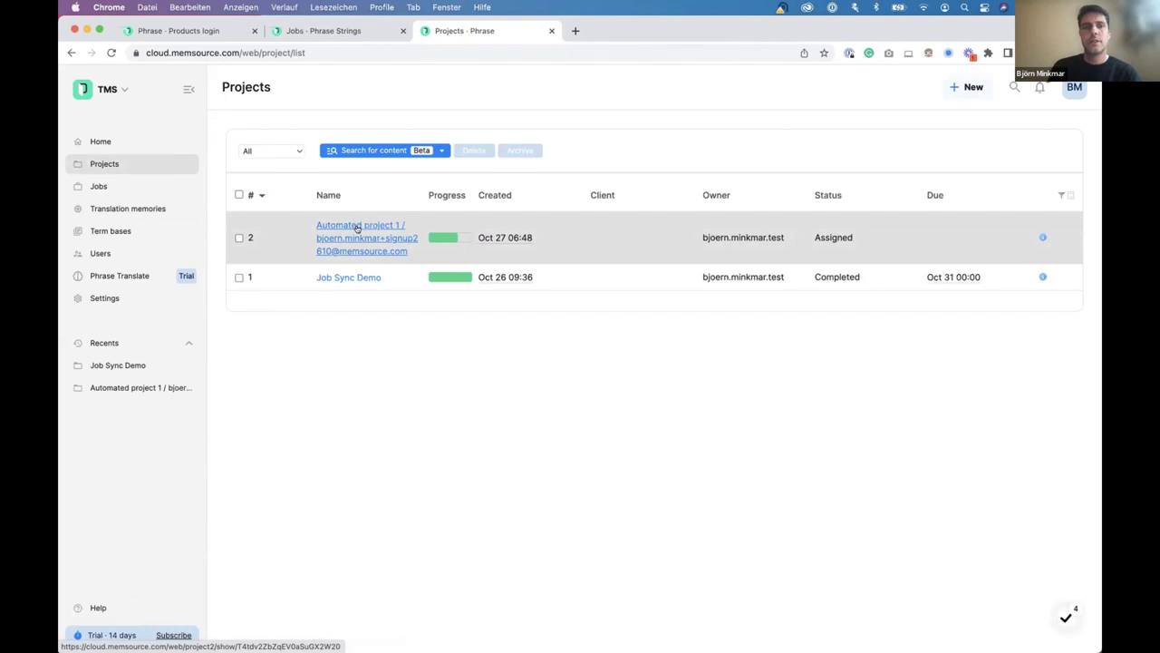
click(358, 228)
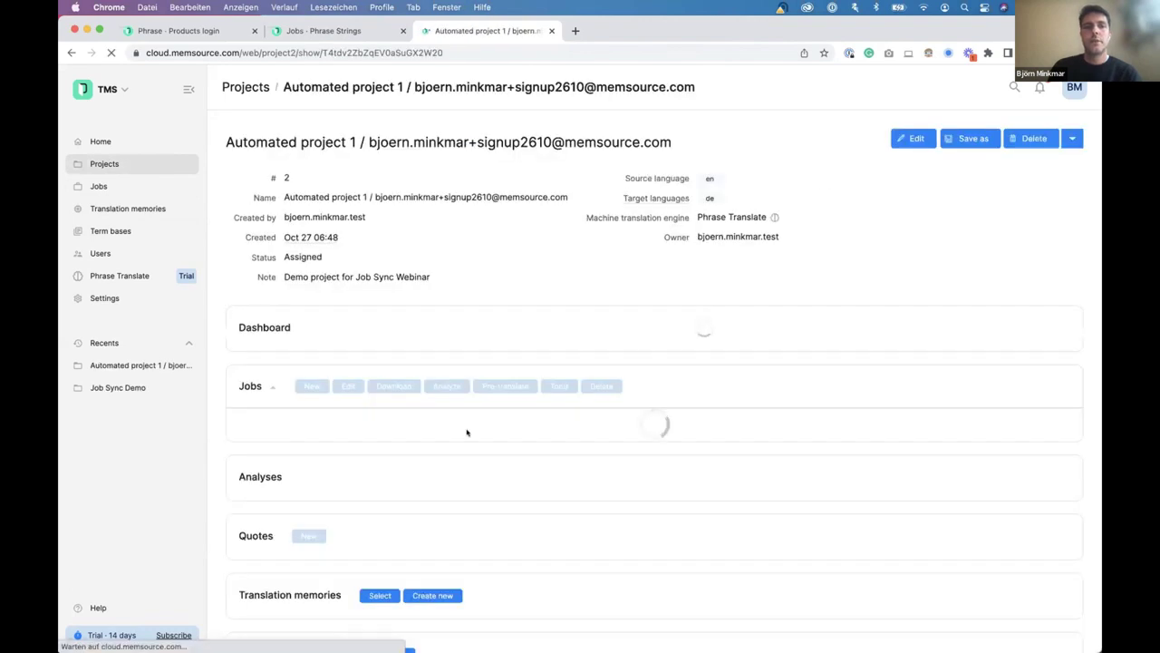
scroll(456, 418, down, 1)
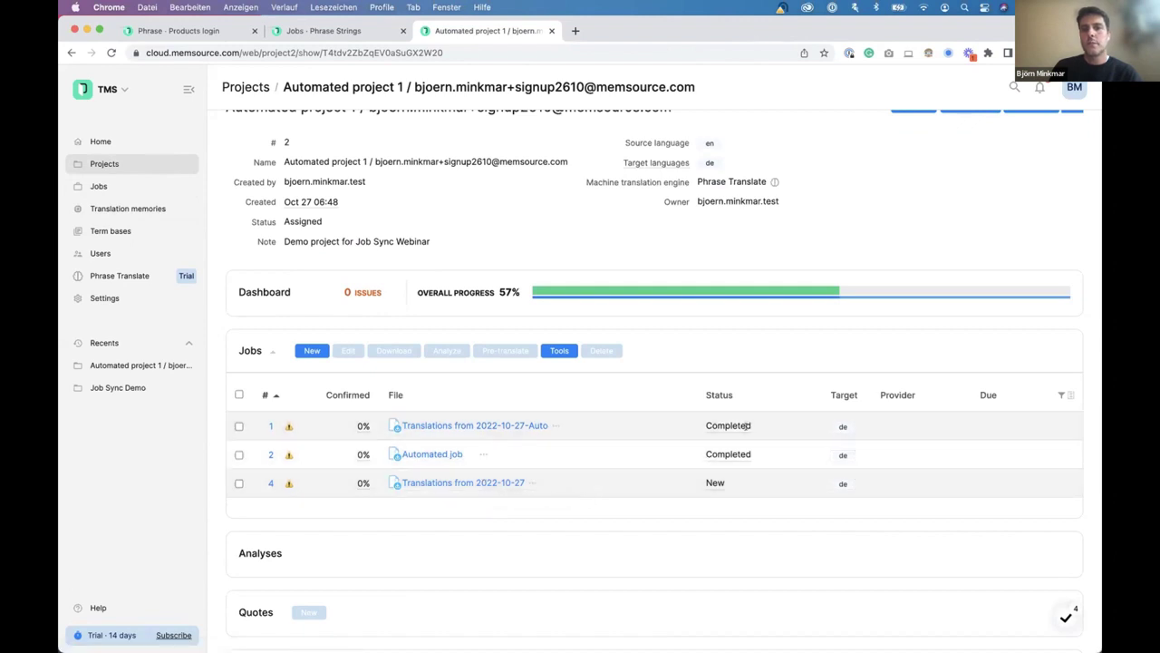
click(500, 482)
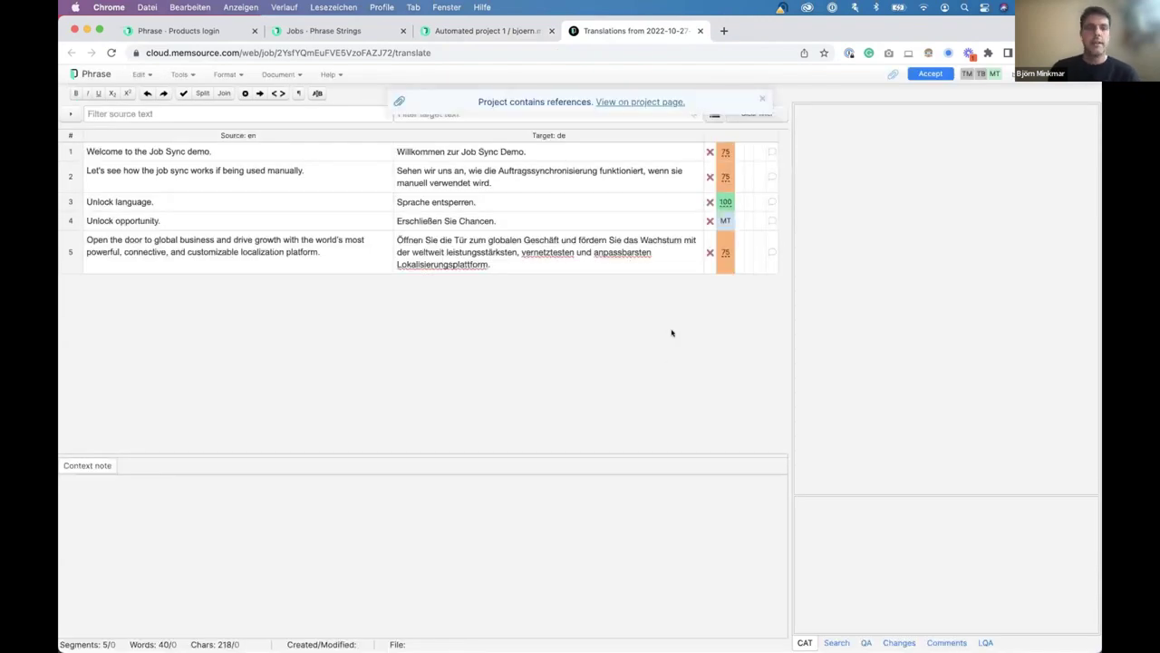
- Review the German translations of segments 5, 4 and 3, then accept the job
click(608, 241)
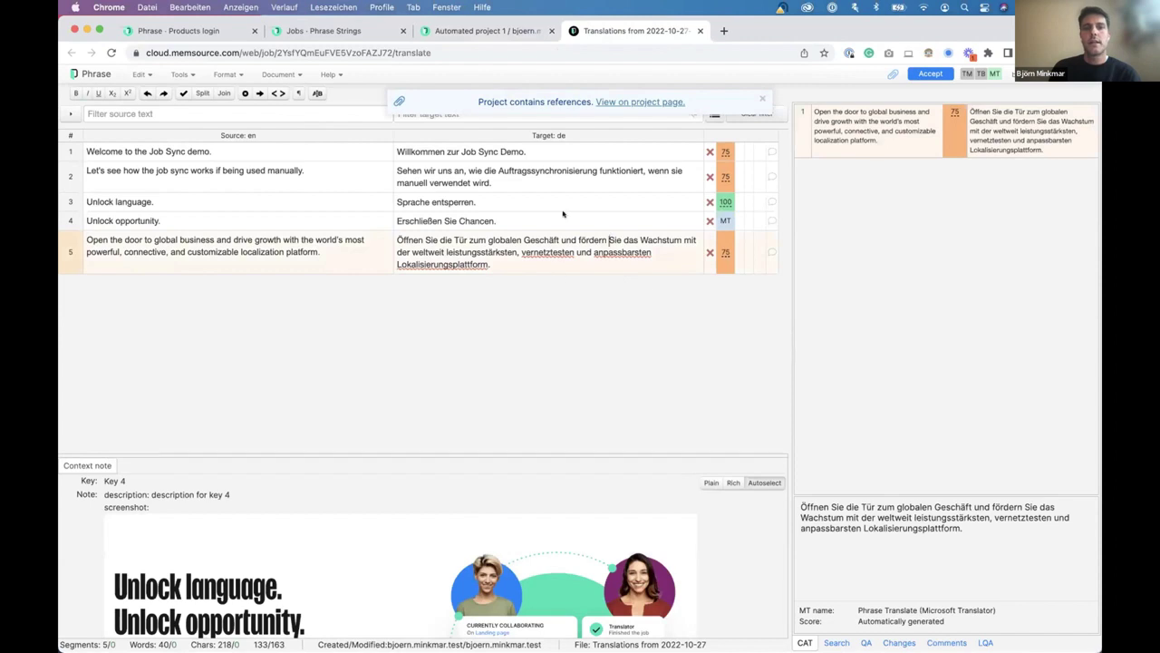
click(562, 214)
click(565, 202)
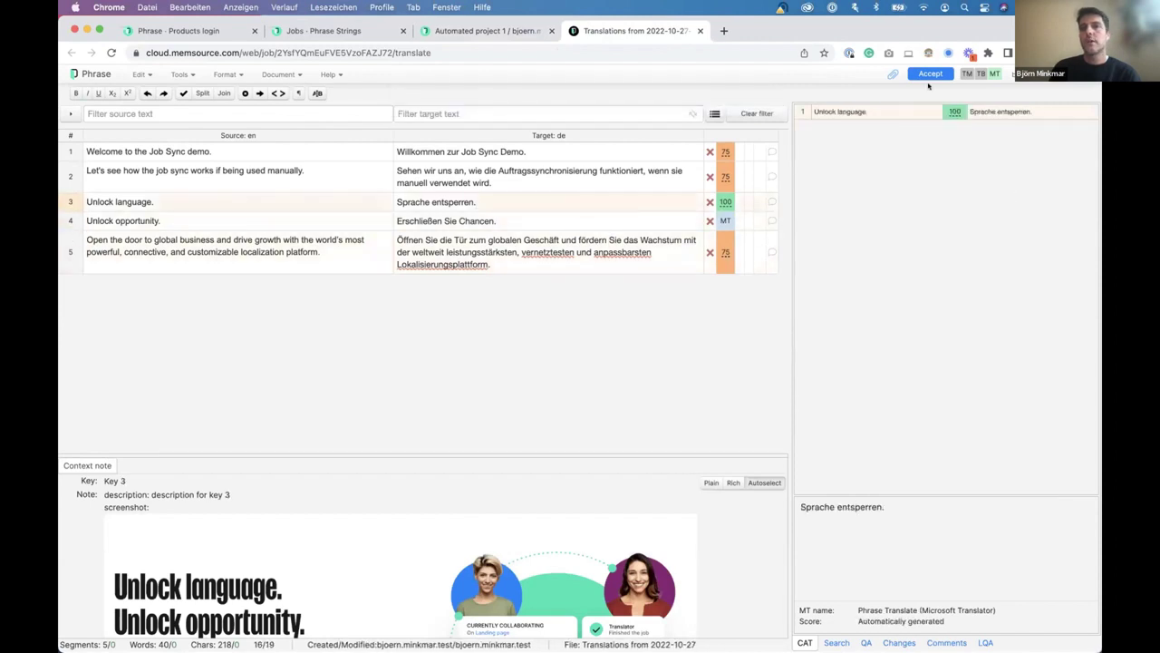
click(931, 77)
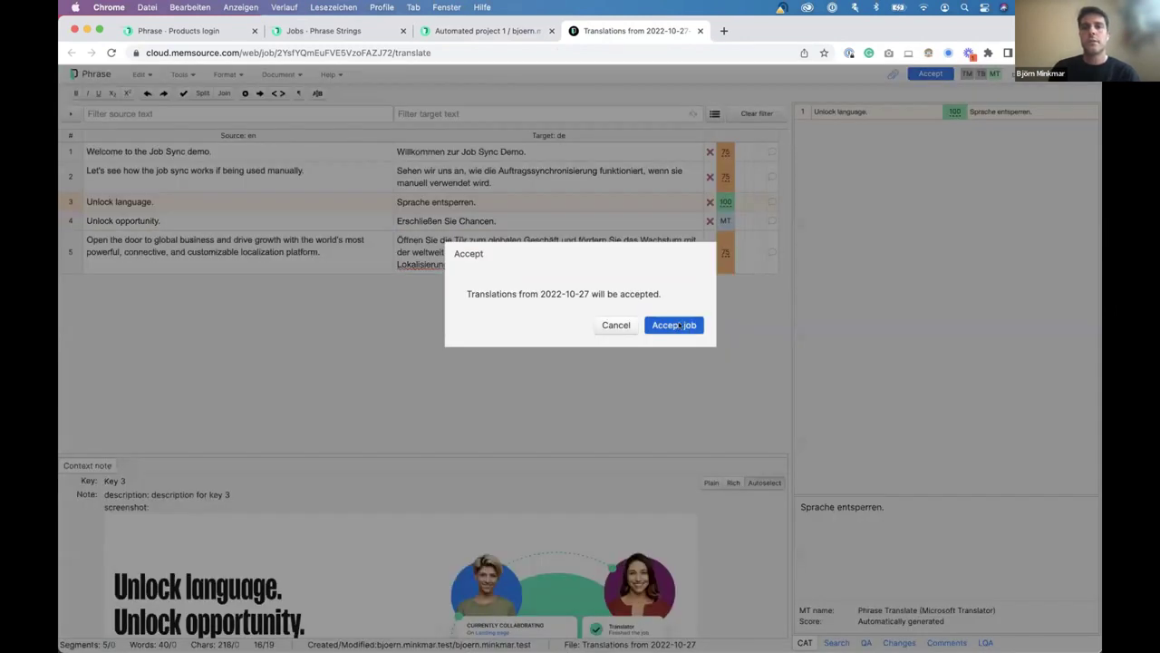
key(Return)
- Complete the Translations from 2022-10-27 job and return to the Automated project 1 page
click(938, 76)
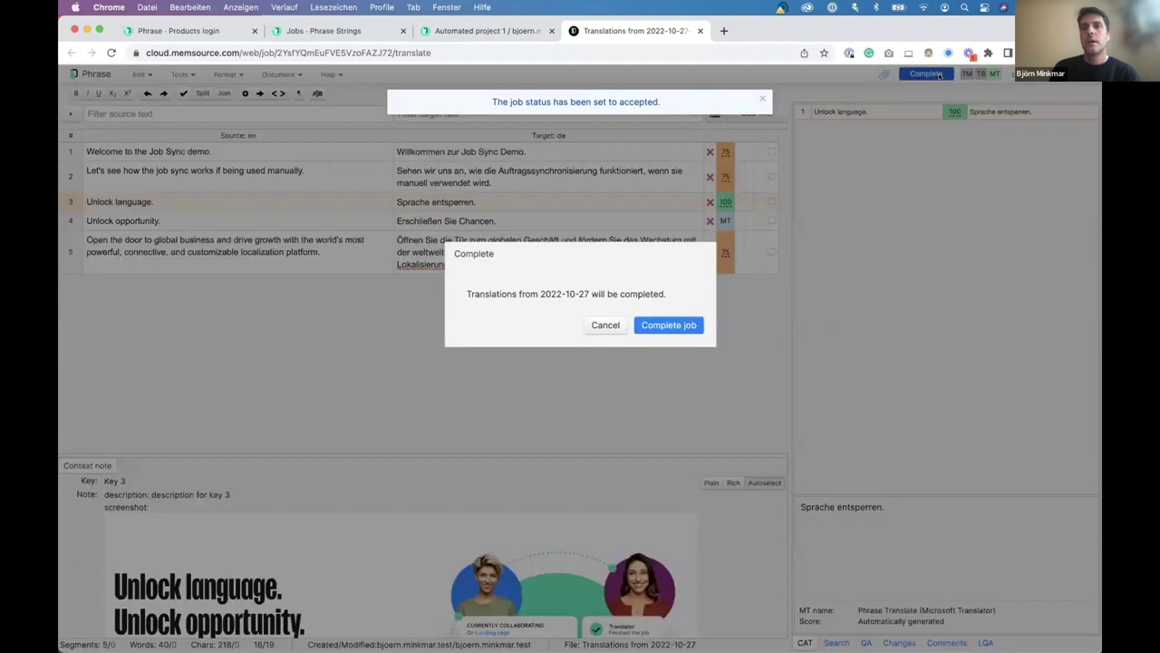
click(675, 326)
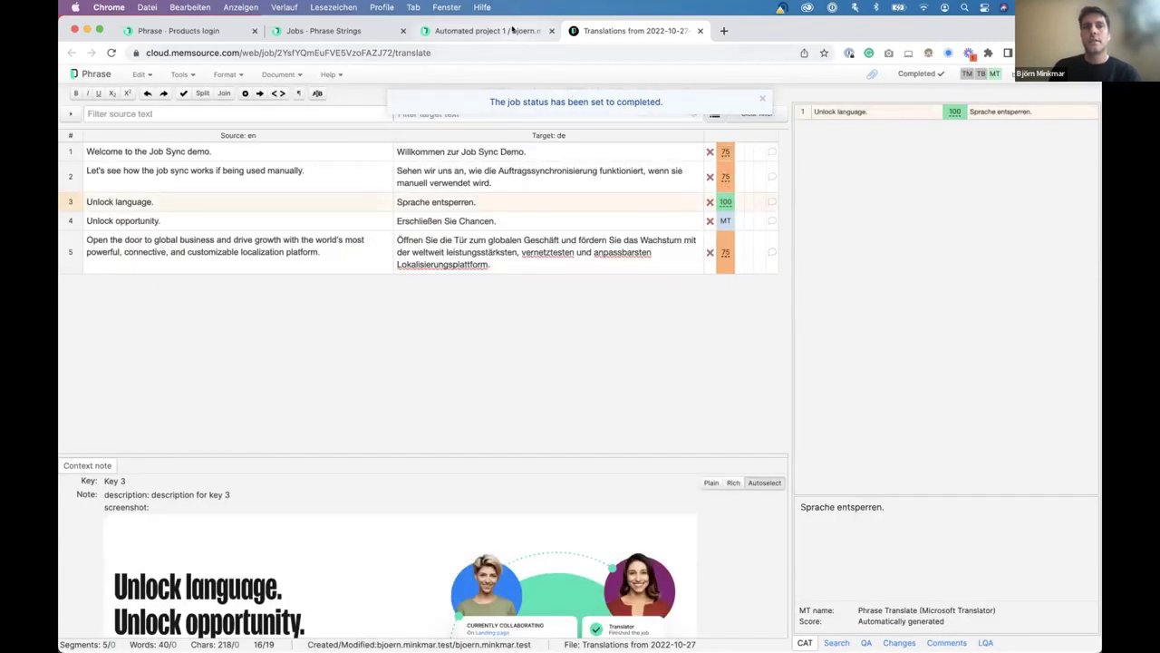
click(514, 30)
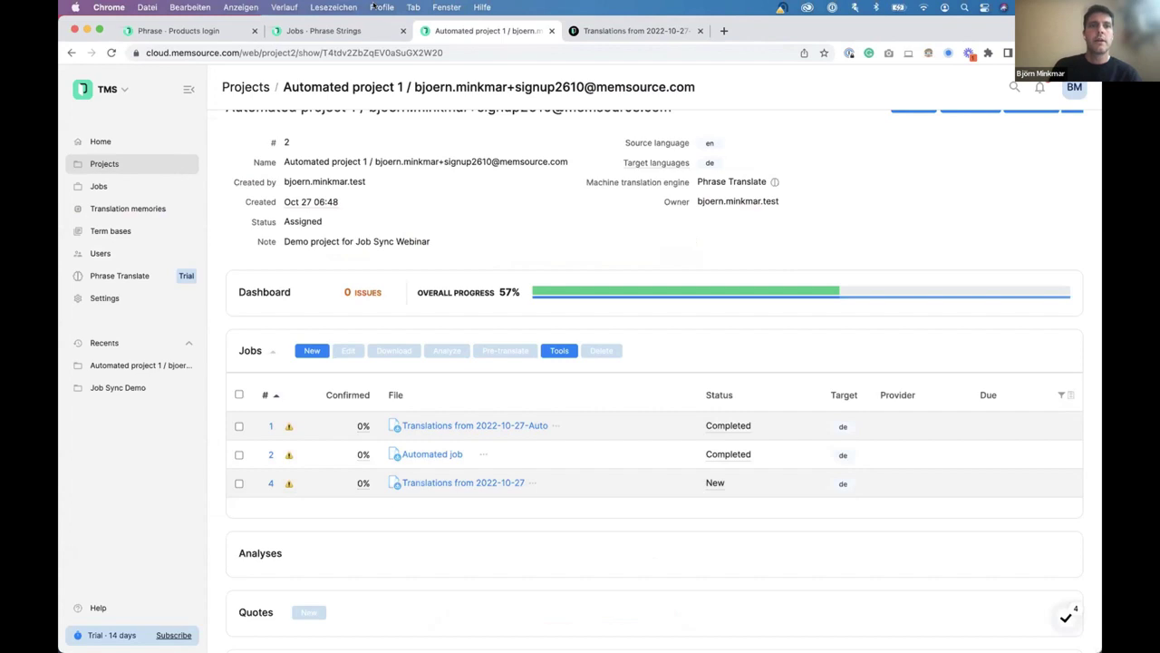
- Check the Translations from 2022-10-27 job's details in the Strings jobs list
click(358, 30)
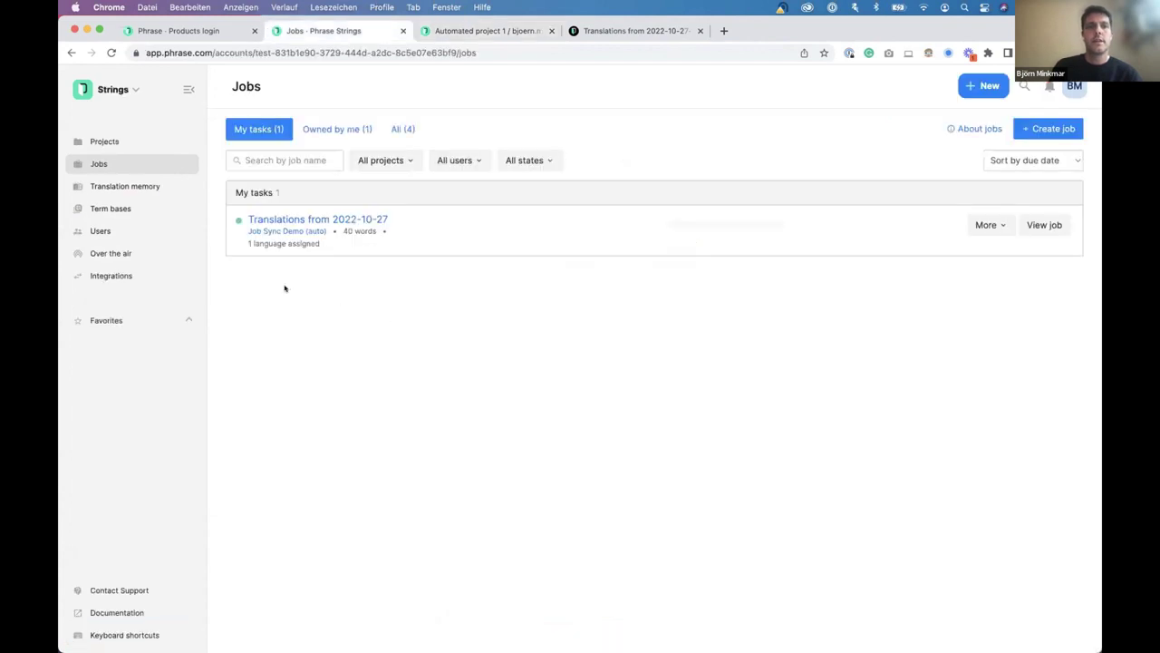
click(319, 220)
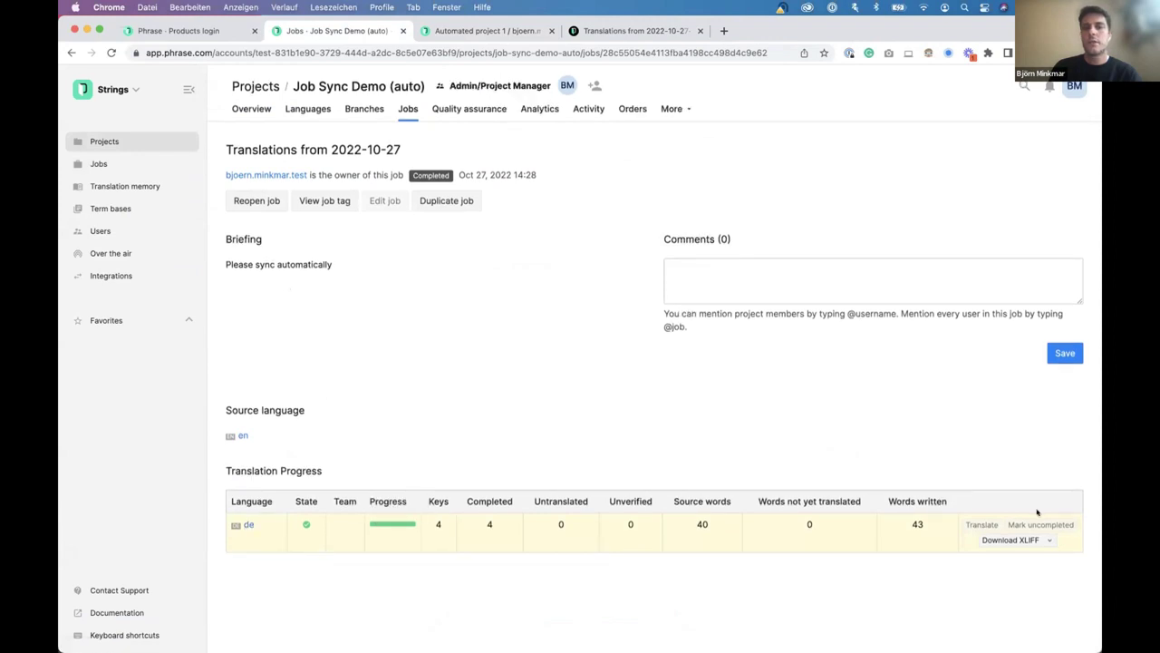
click(116, 164)
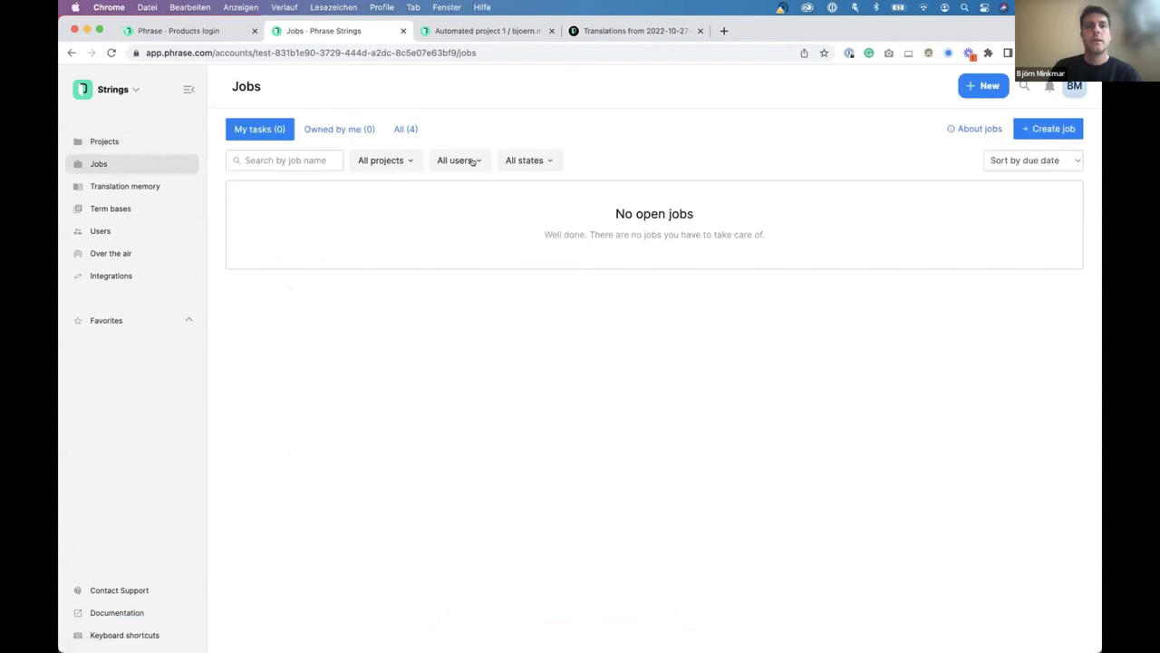
- Show all jobs, open the fourth job and load its German (de) translations in the editor
click(405, 129)
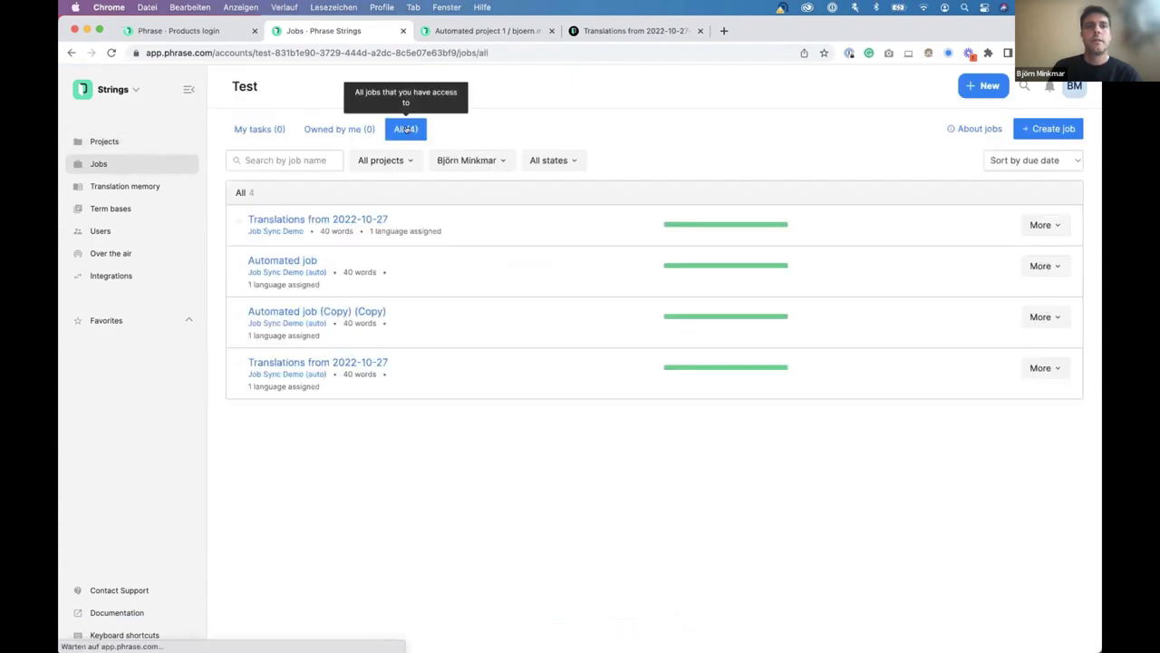
mouse_move(337, 219)
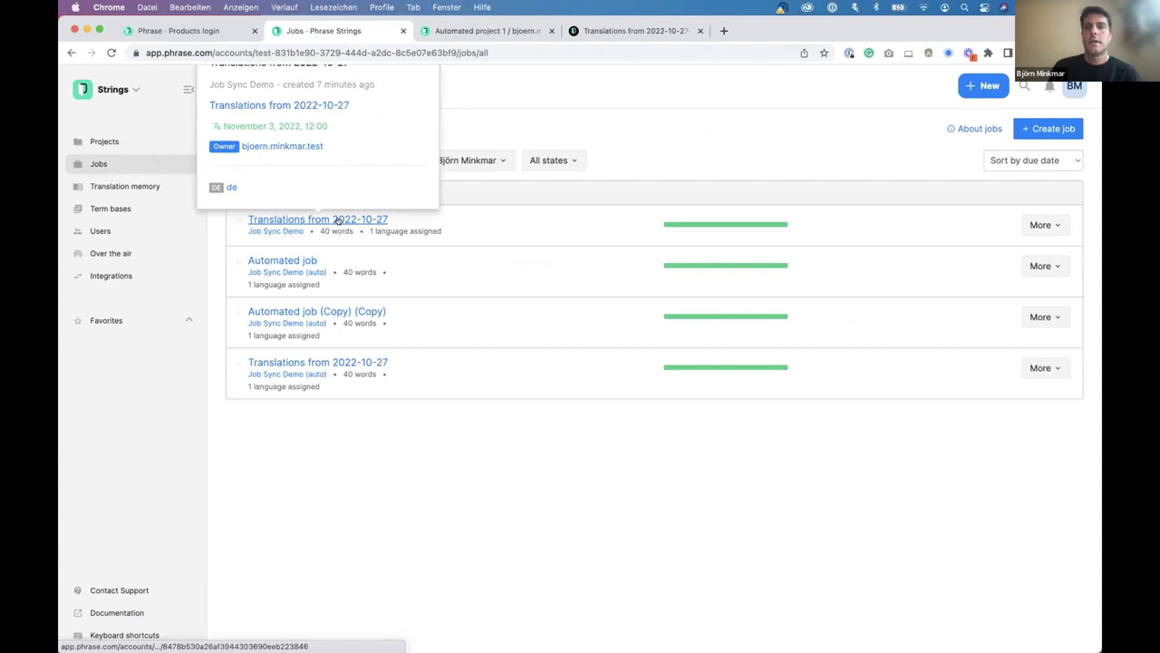
click(340, 362)
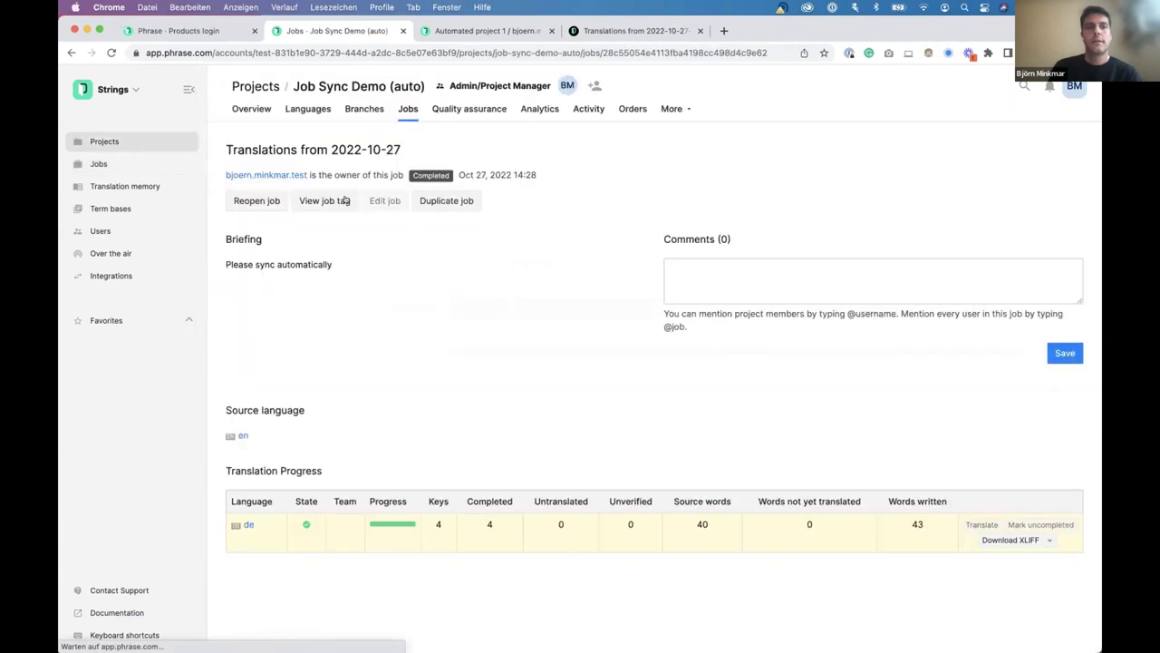
click(246, 524)
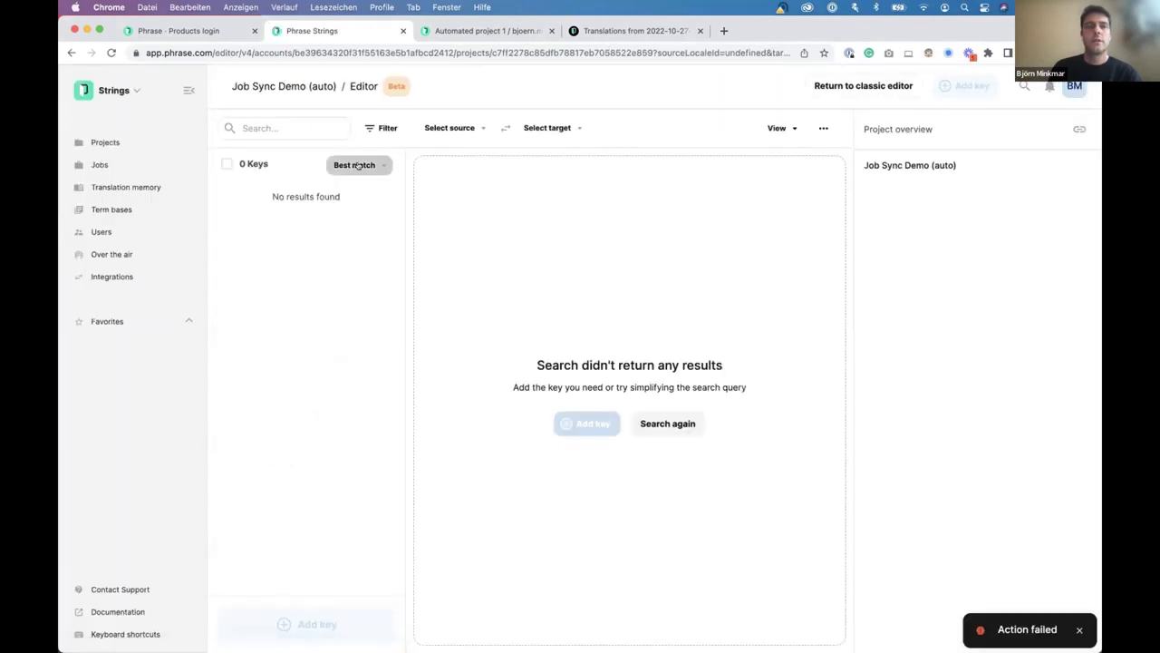
- Sort the keys oldest first with English source and German target languages
click(358, 165)
click(385, 293)
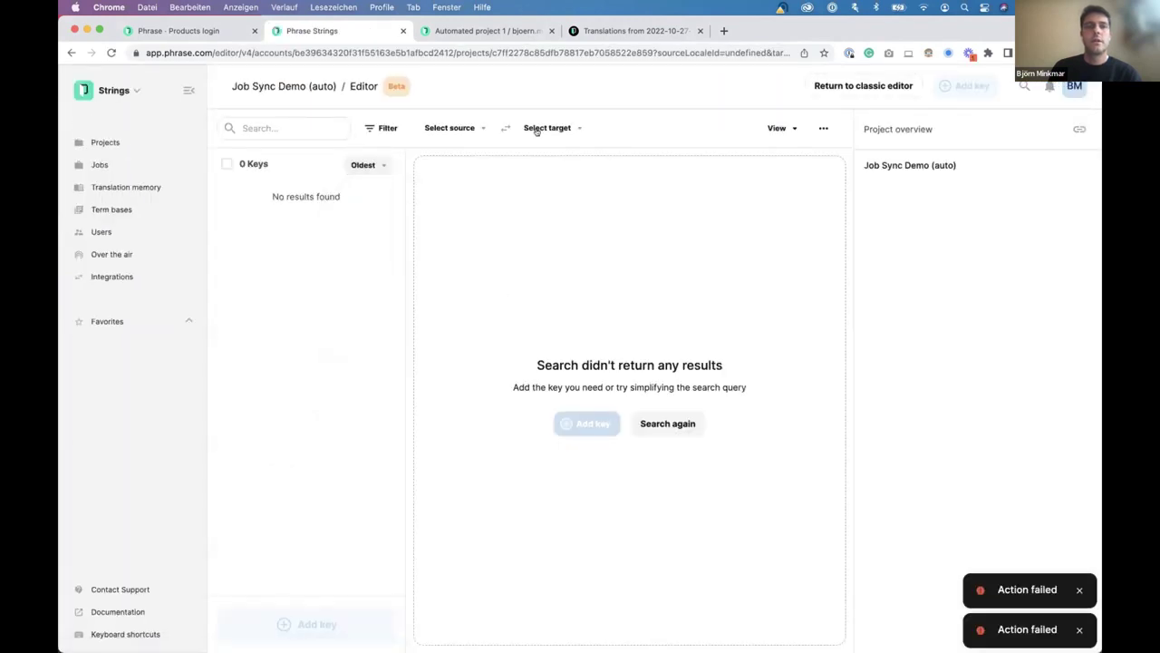
click(450, 131)
click(438, 163)
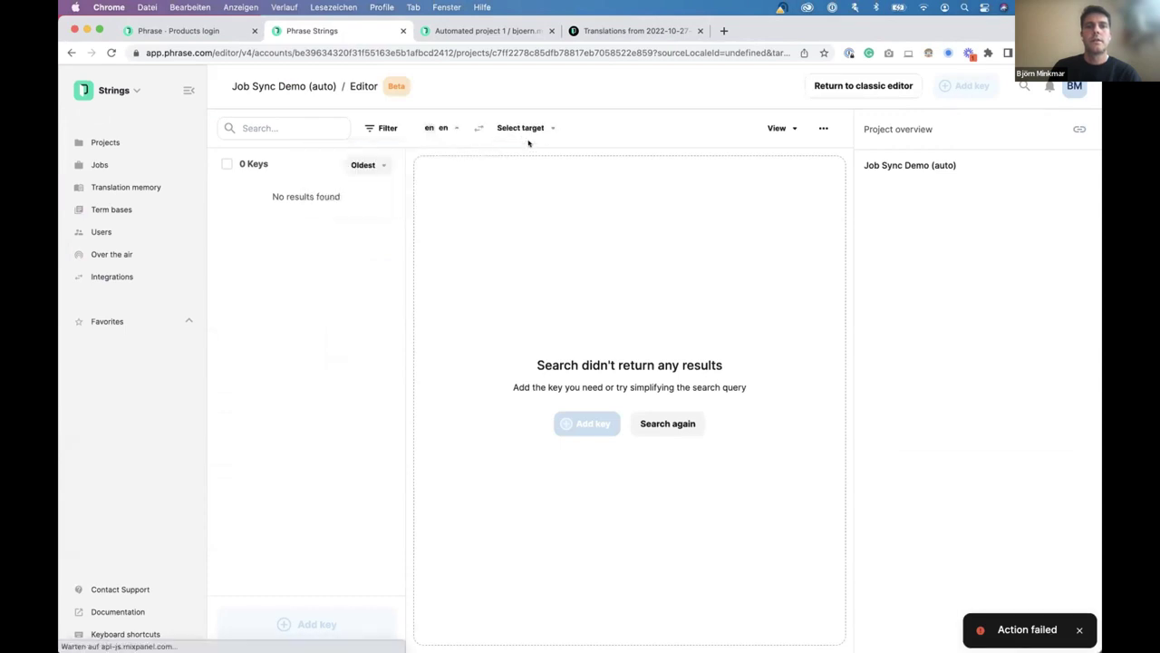
click(523, 129)
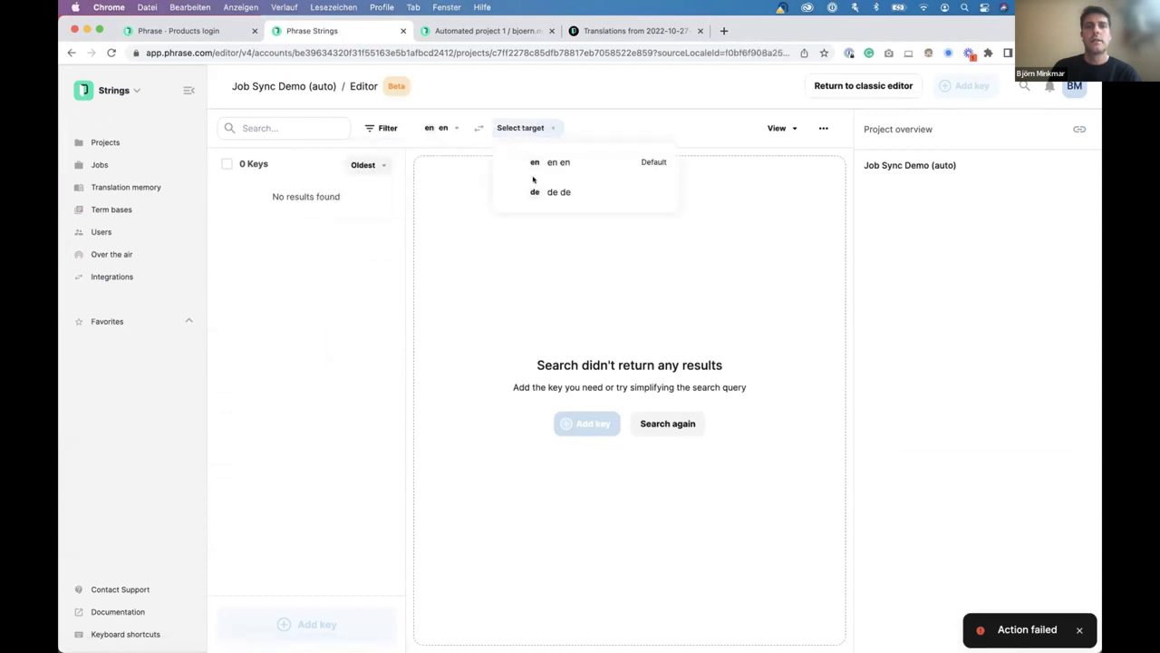
click(537, 190)
- Review the details of Key 1 through Key 4 and their German translations
click(697, 220)
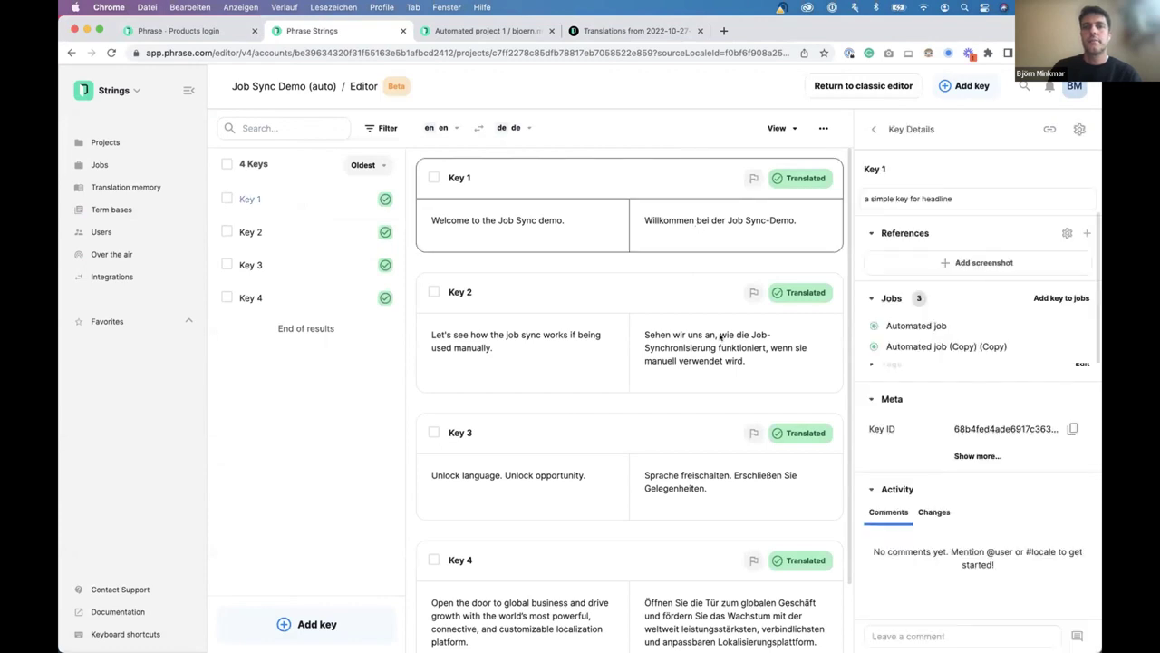
click(697, 362)
click(696, 403)
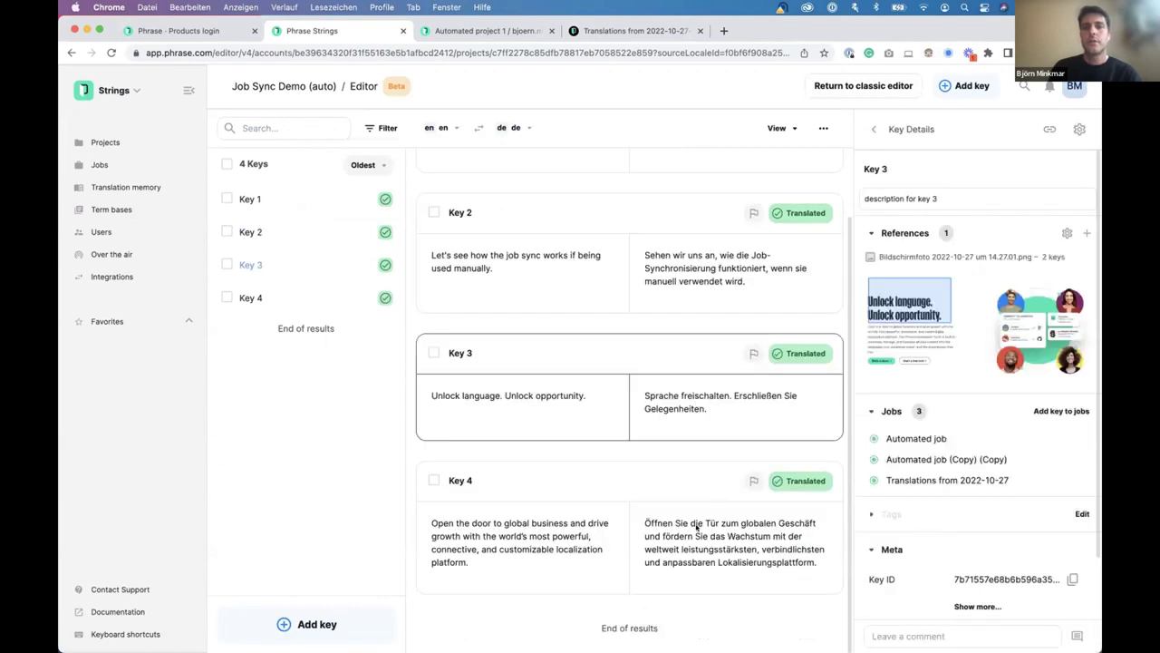
click(625, 453)
click(694, 407)
click(712, 276)
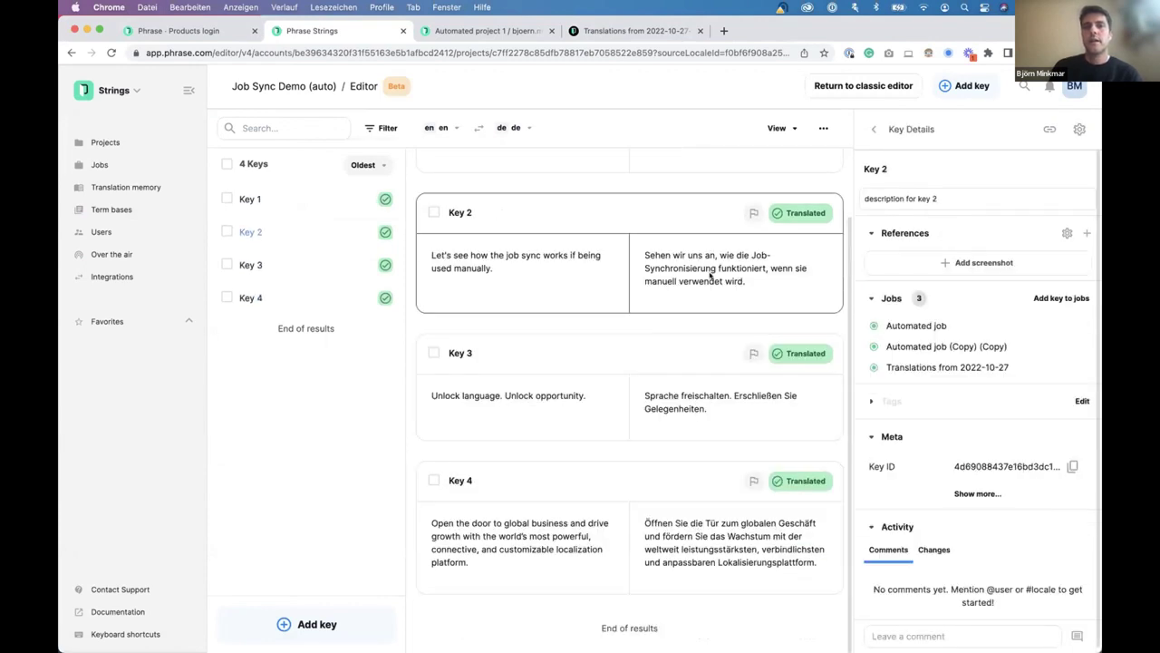
scroll(707, 272, up, 2)
click(704, 220)
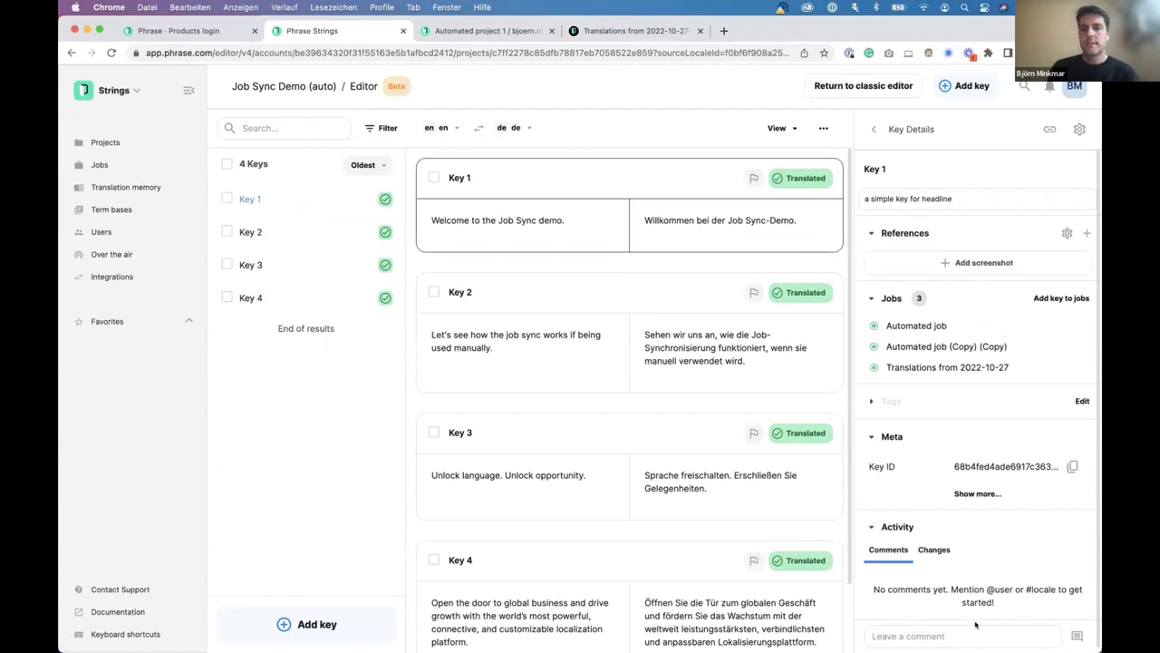